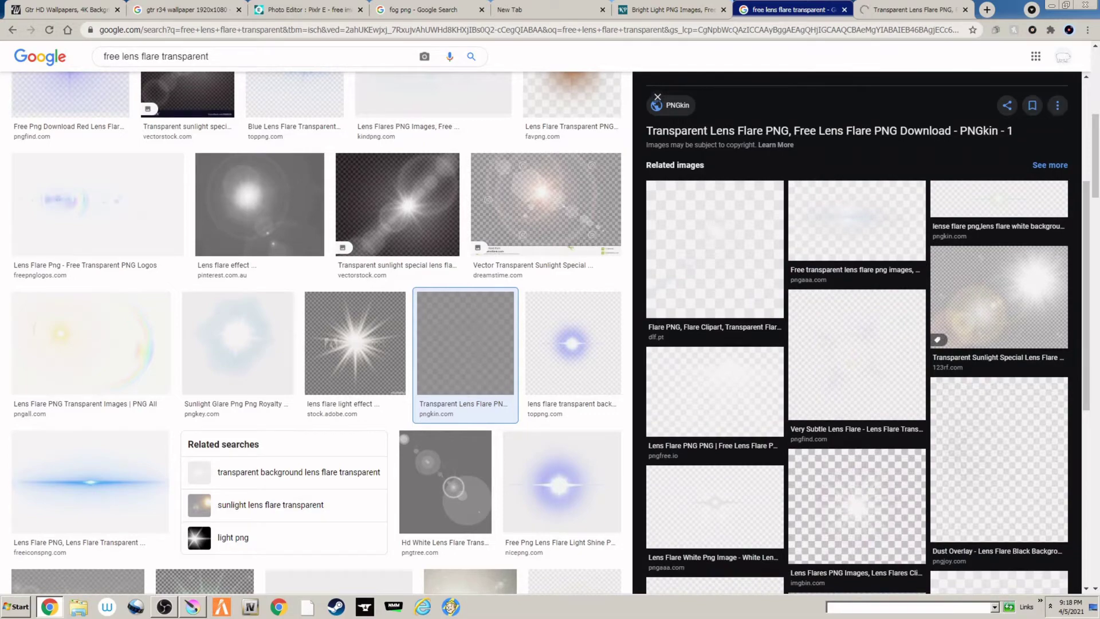
Browse the PNGkin lens flare results for a transparent flare to use in the car picture.
left_click(715, 250)
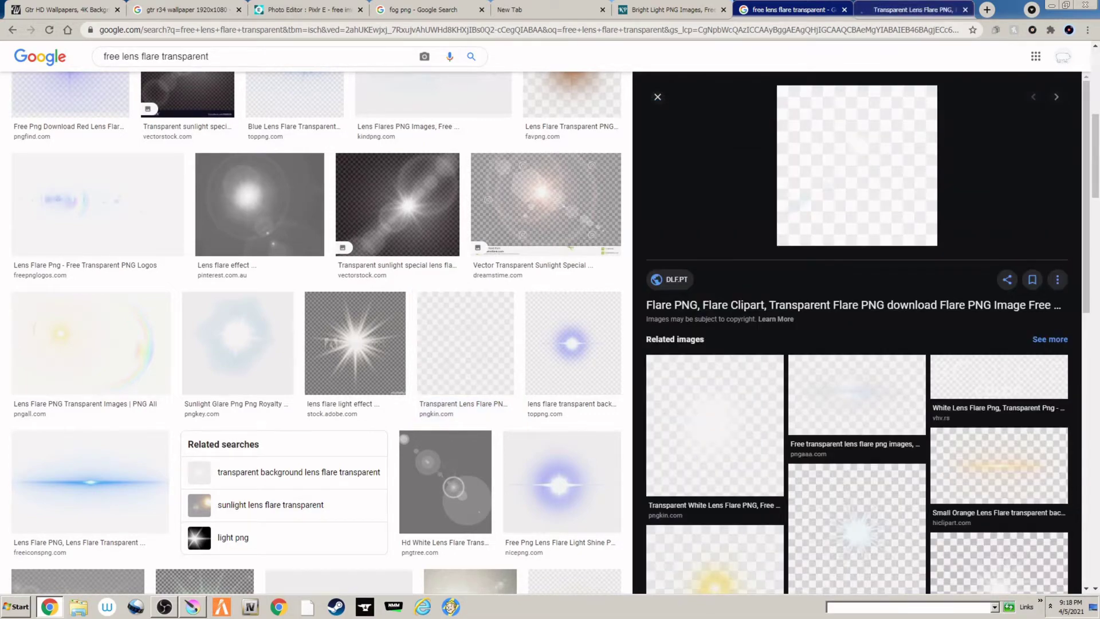
key("ctrl+Tab")
scroll(915, 483, "down", 3)
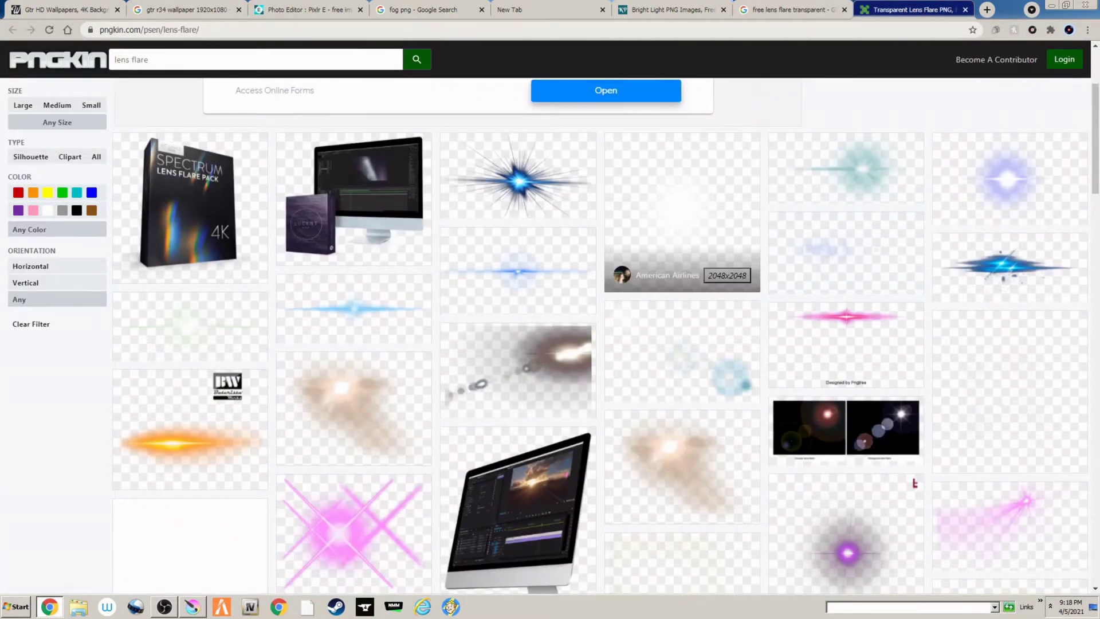
left_click(682, 212)
left_click(631, 140)
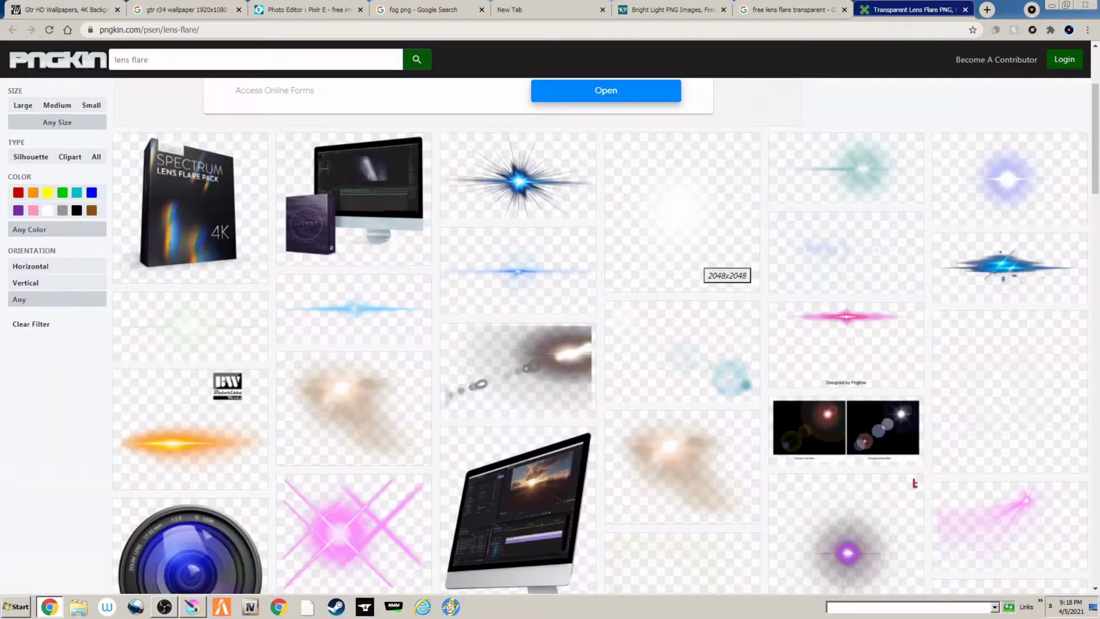
scroll(915, 483, "down", 7)
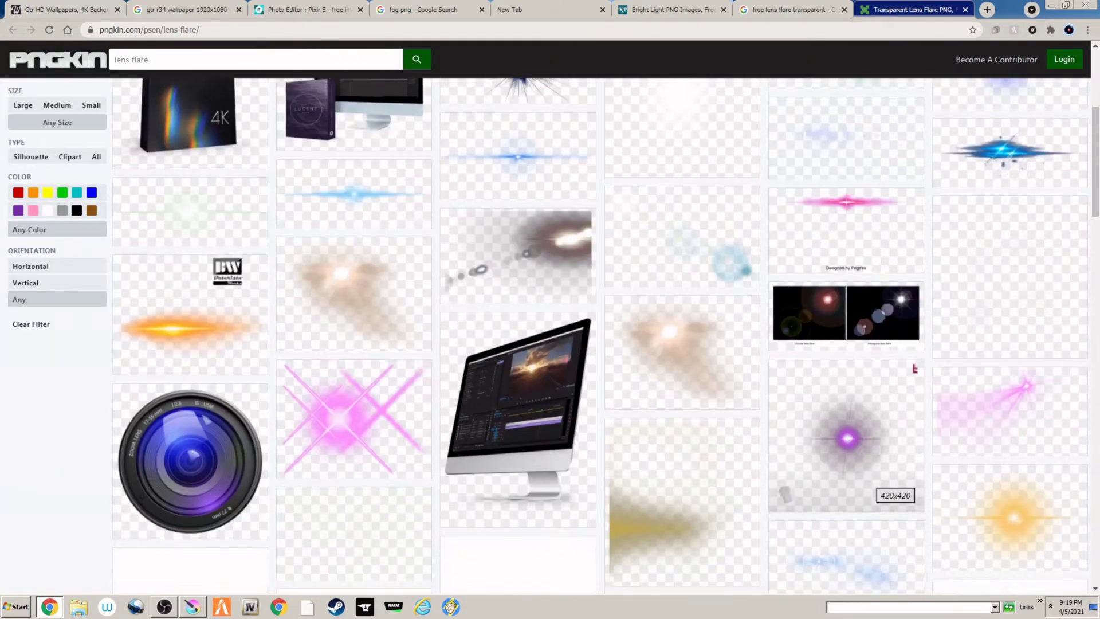
scroll(1008, 401, "down", 13)
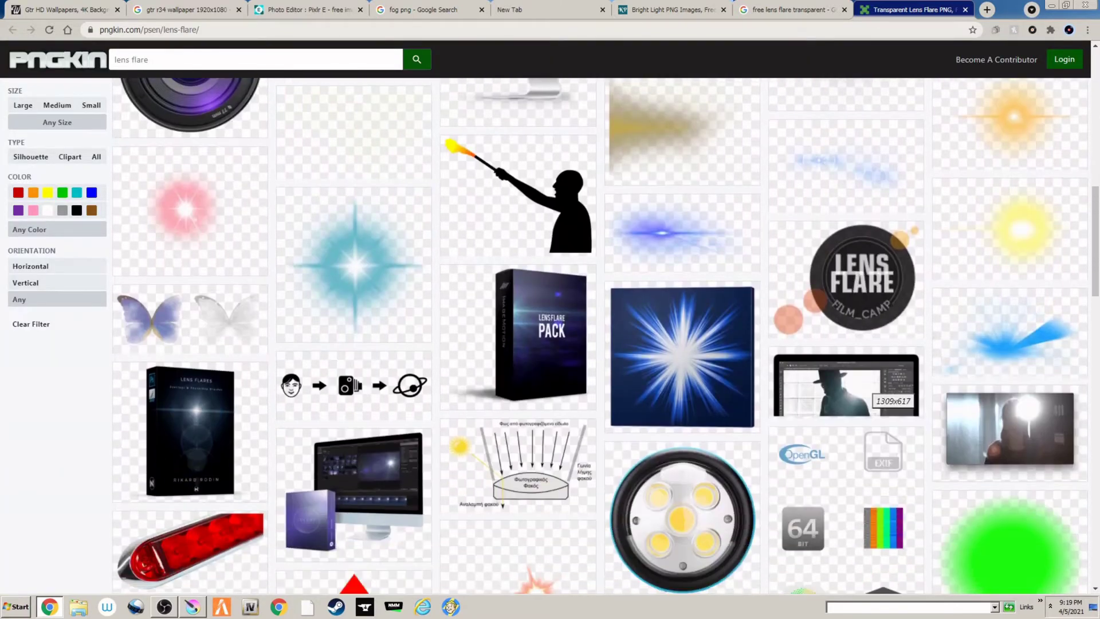
scroll(682, 344, "down", 1)
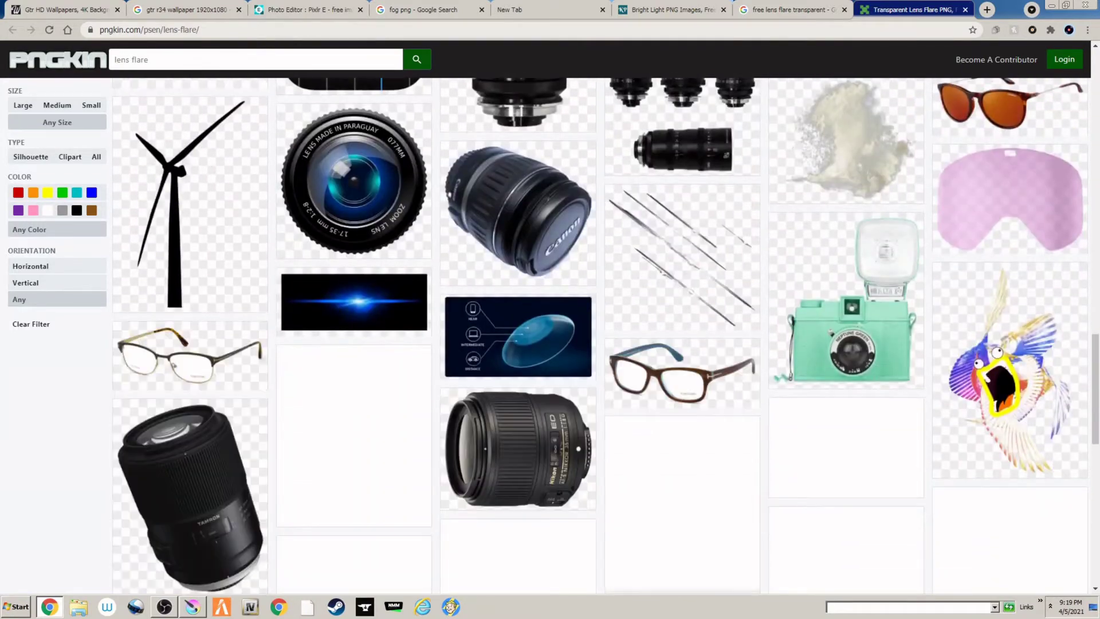
scroll(682, 344, "down", 4)
scroll(846, 321, "down", 3)
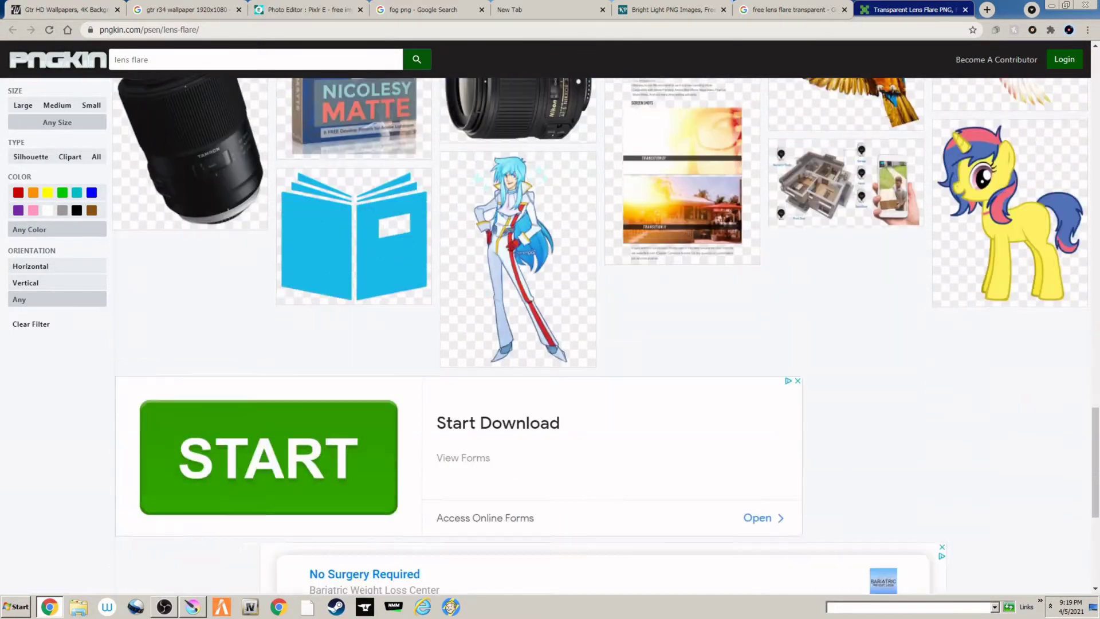
left_click_drag(1095, 470, 1095, 98)
Open the PNGkin detail page of the 2048x2048 white lens flare and look through it.
left_click(682, 384)
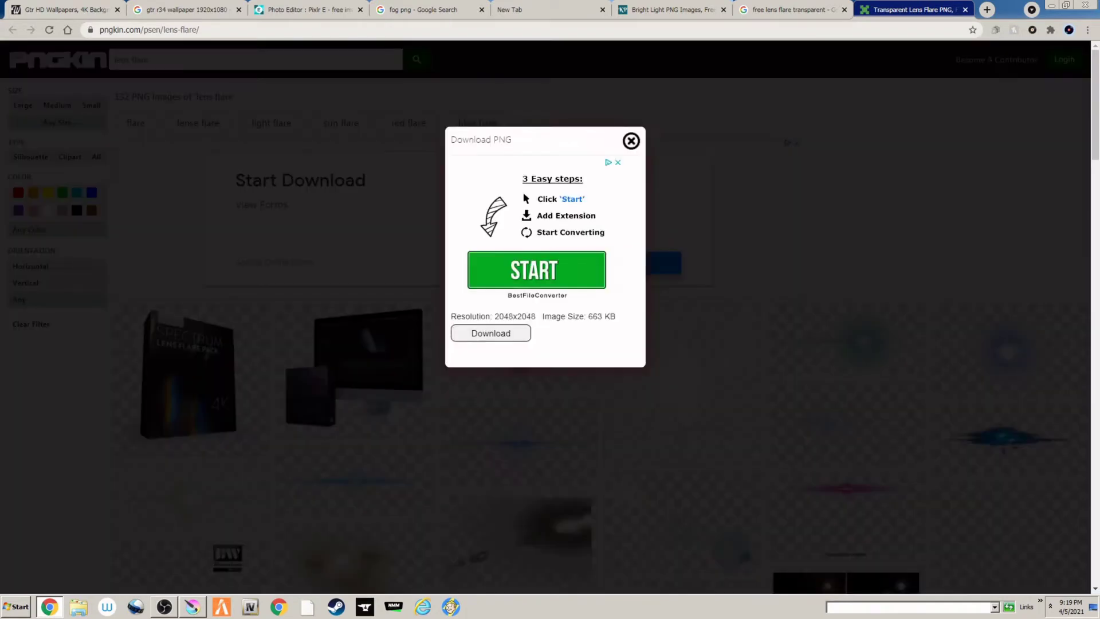
left_click(488, 332)
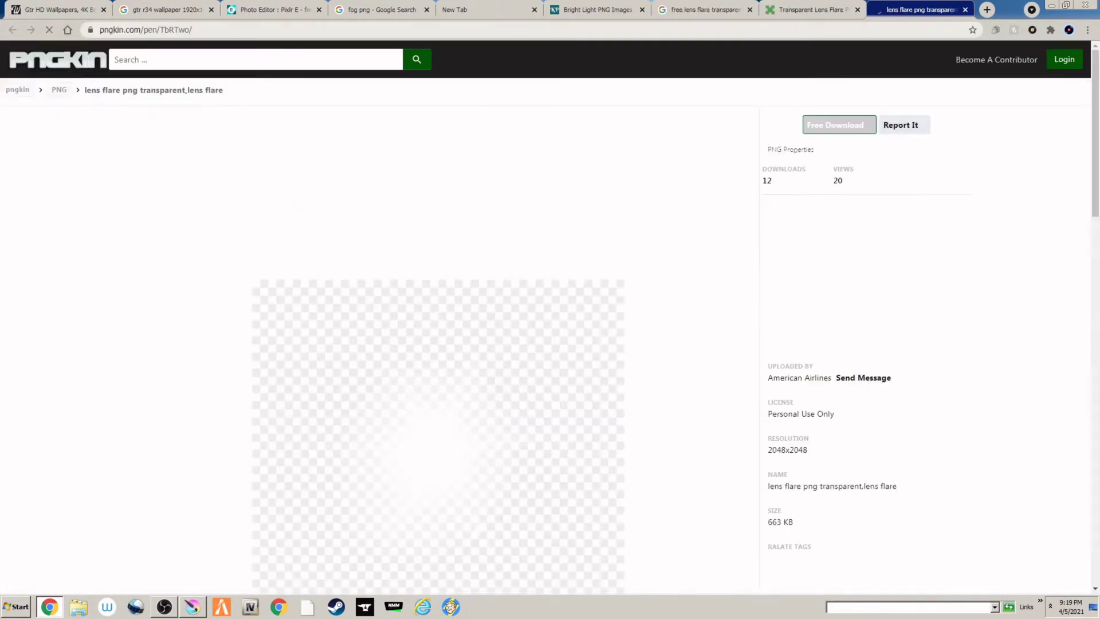
scroll(437, 338, "down", 4)
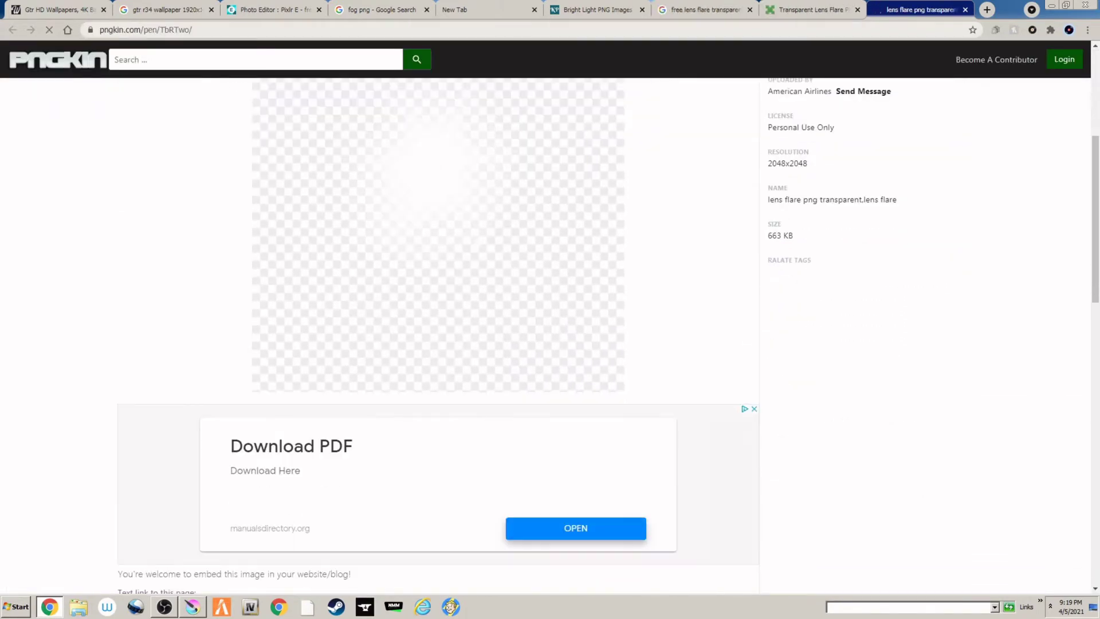
scroll(438, 339, "up", 4)
scroll(438, 338, "down", 3)
scroll(550, 338, "down", 10)
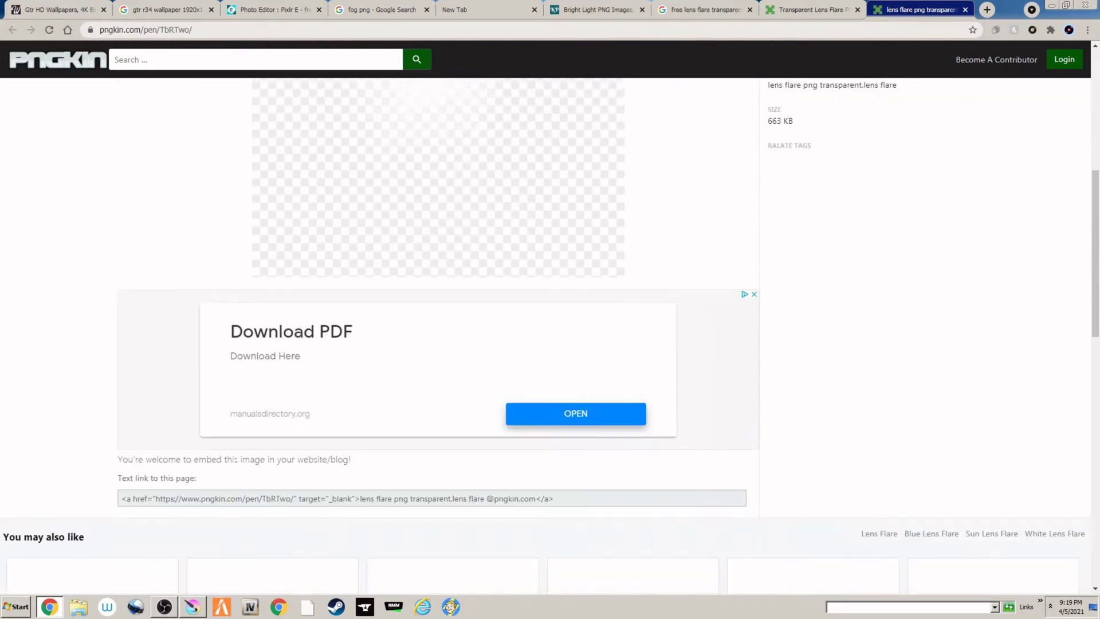
scroll(550, 338, "up", 12)
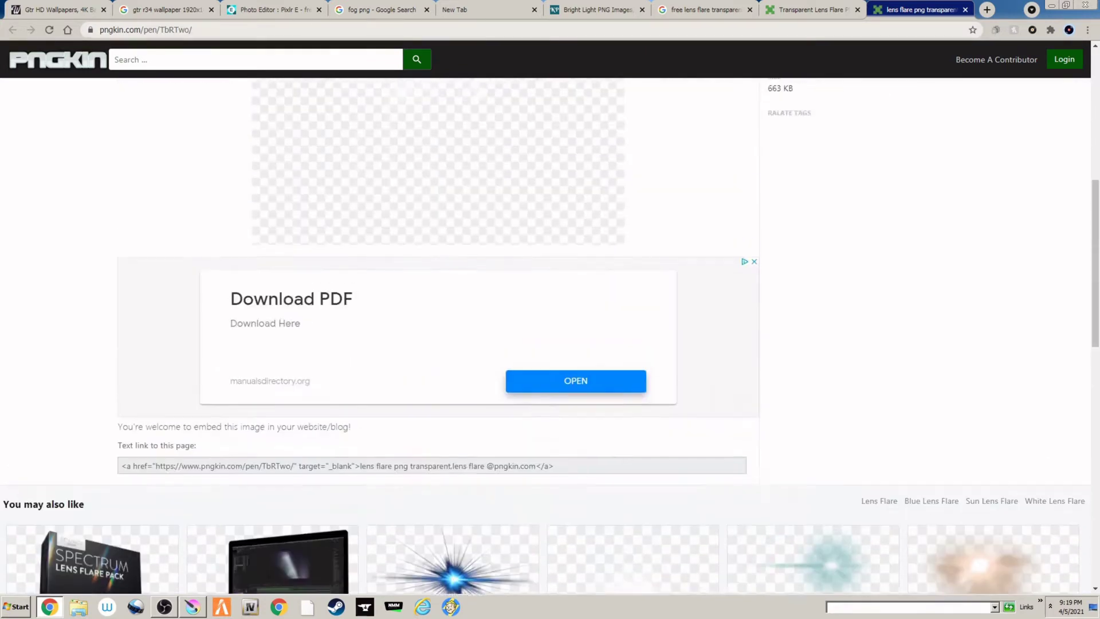
scroll(550, 338, "up", 2)
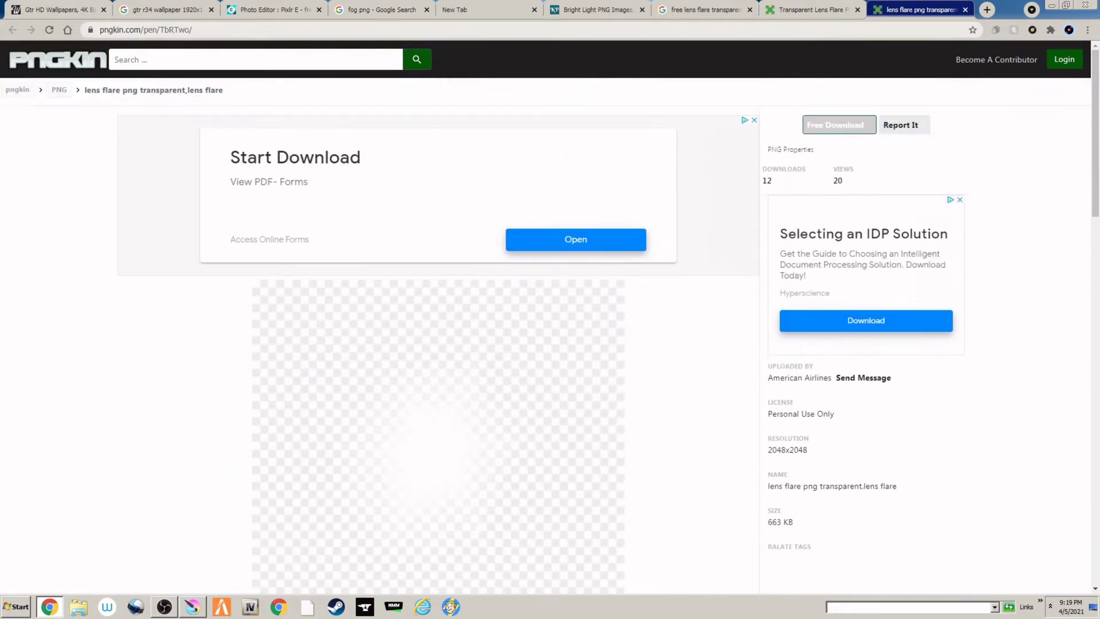
Download the 2048x2048 white lens flare PNG.
left_click(840, 125)
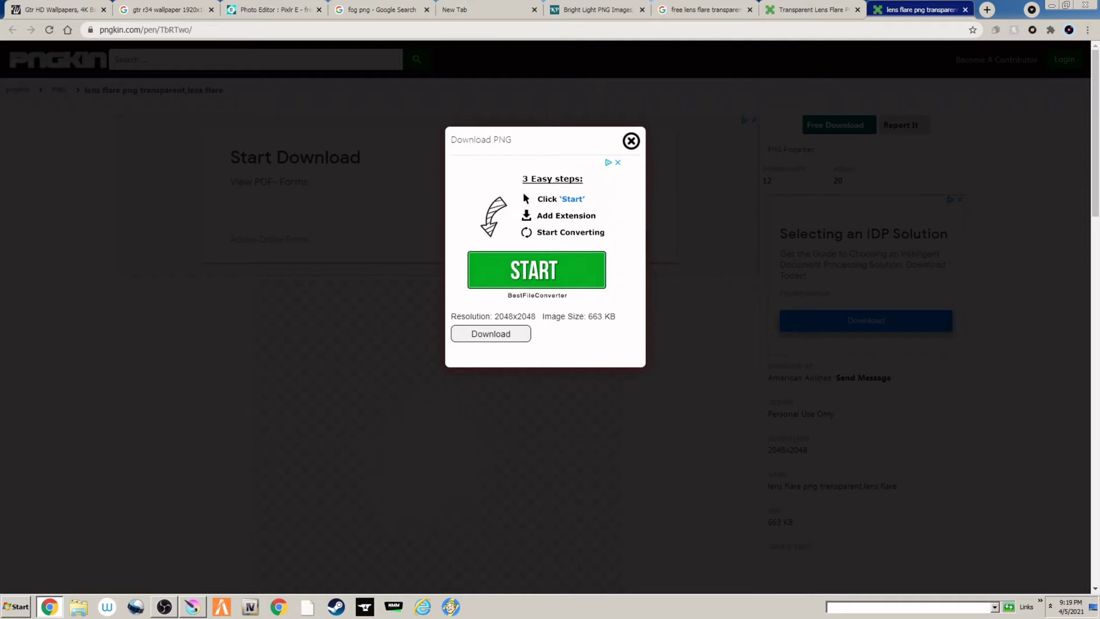
left_click(491, 334)
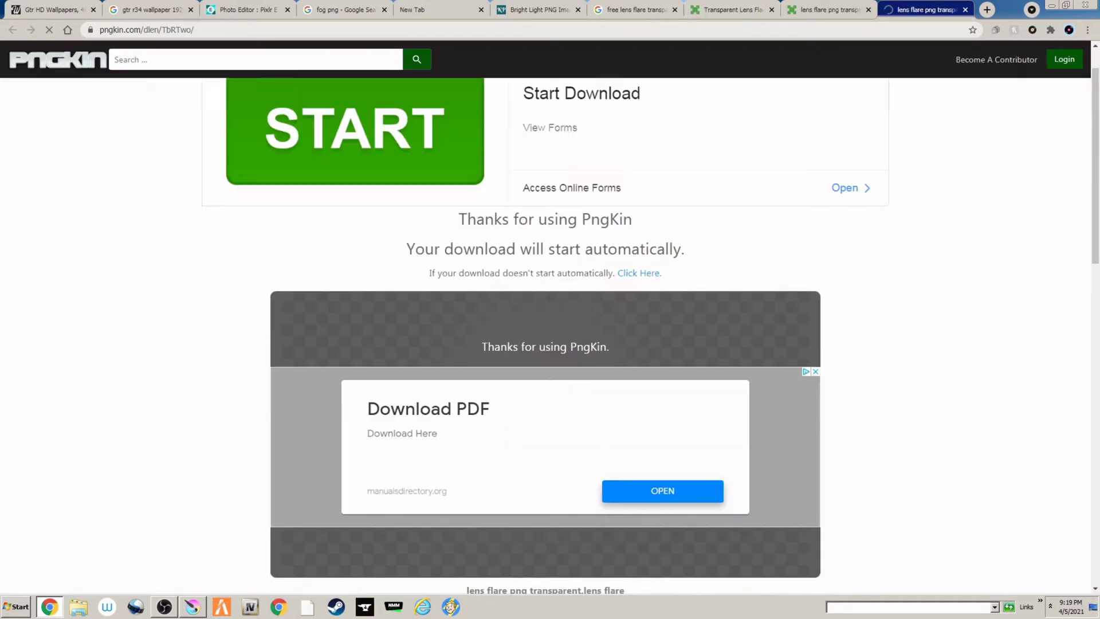
scroll(546, 344, "down", 5)
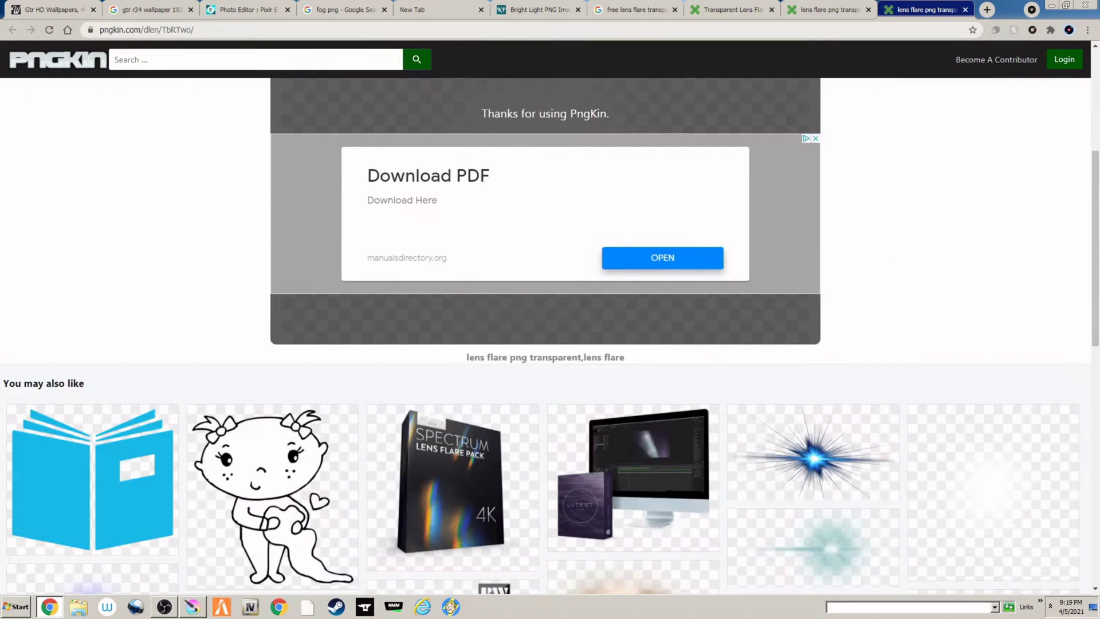
scroll(546, 335, "up", 5)
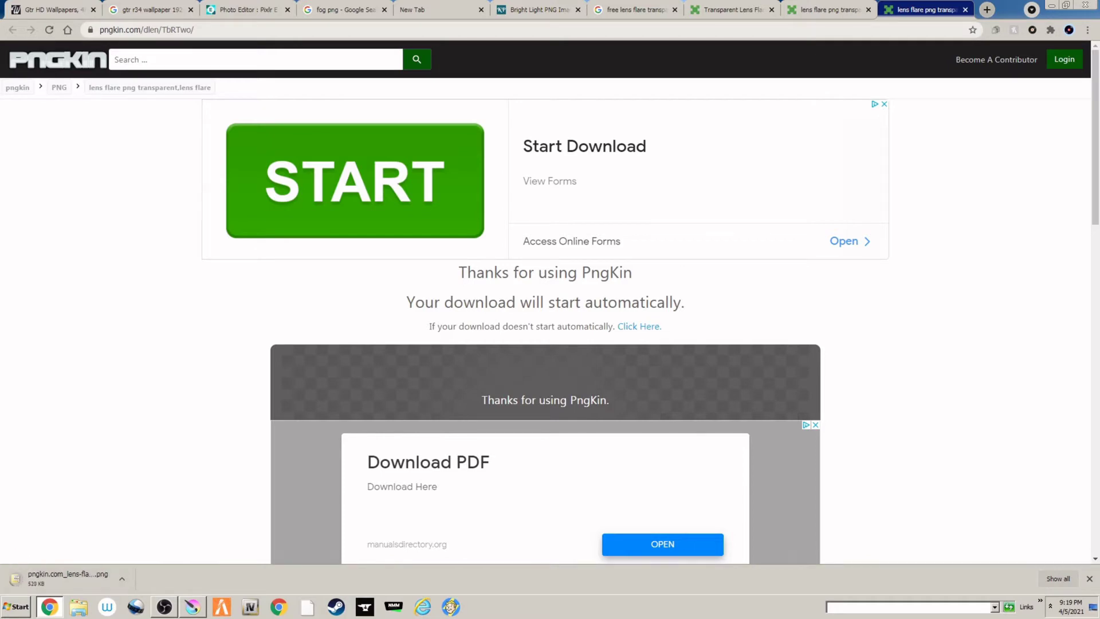
Switch to Krita and insert the downloaded lens flare PNG into the Nissan Skyline picture as a new layer.
left_click_drag(1006, 9, 1, 114)
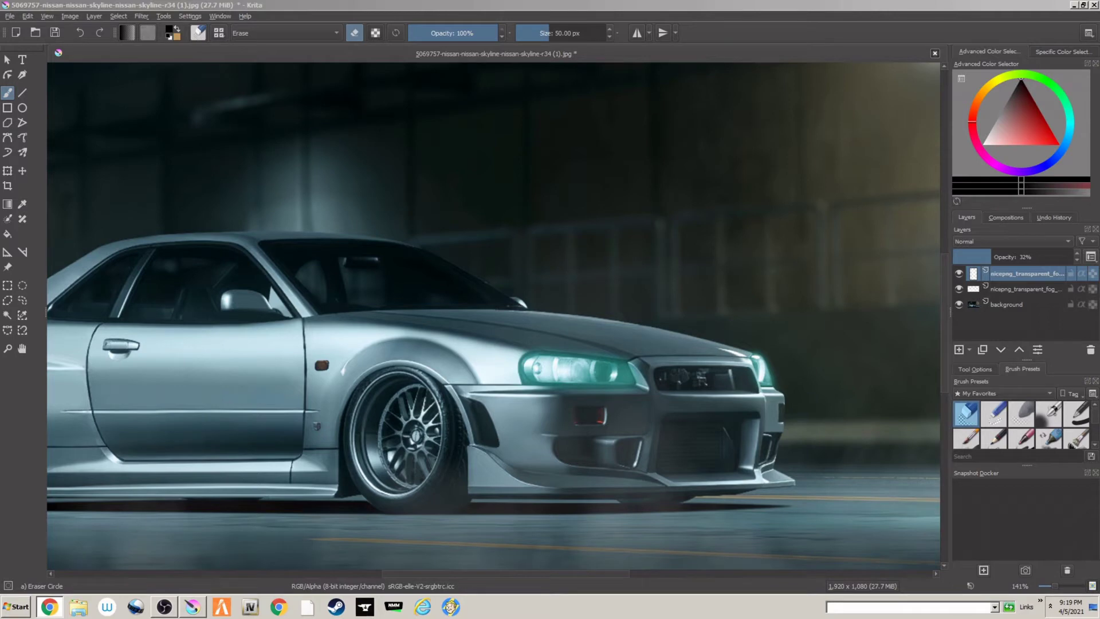
left_click_drag(1, 343, 787, 343)
left_click(797, 347)
left_click_drag(542, 347, 597, 276)
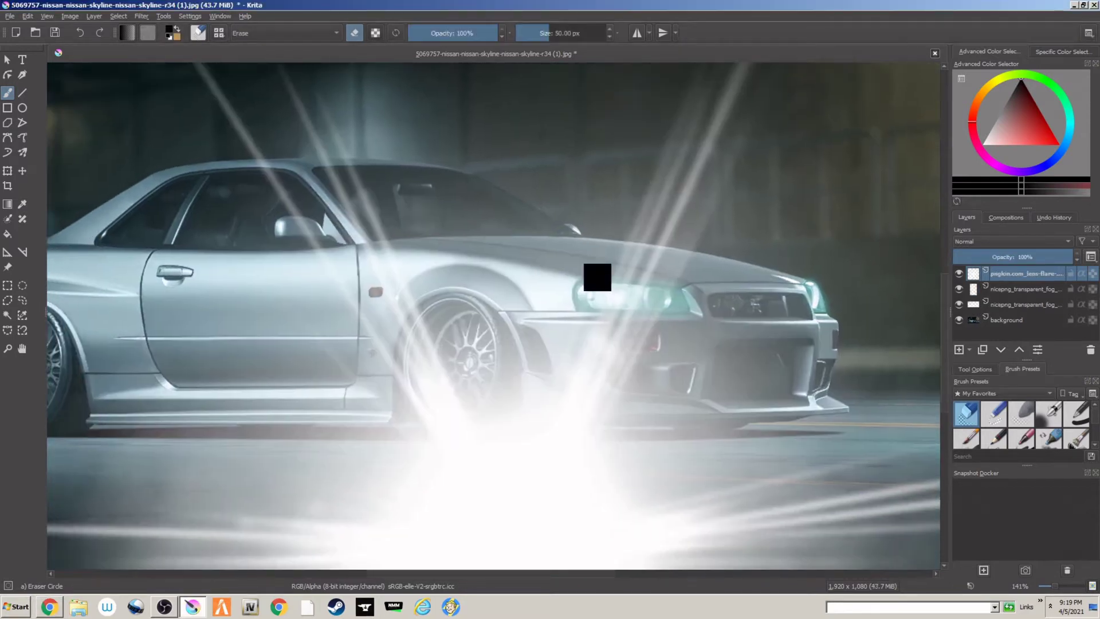
Scale the lens flare layer down to a small spot with the Transform tool.
key("ctrl+t")
scroll(575, 319, "down", 5)
left_click_drag(712, 225, 465, 480)
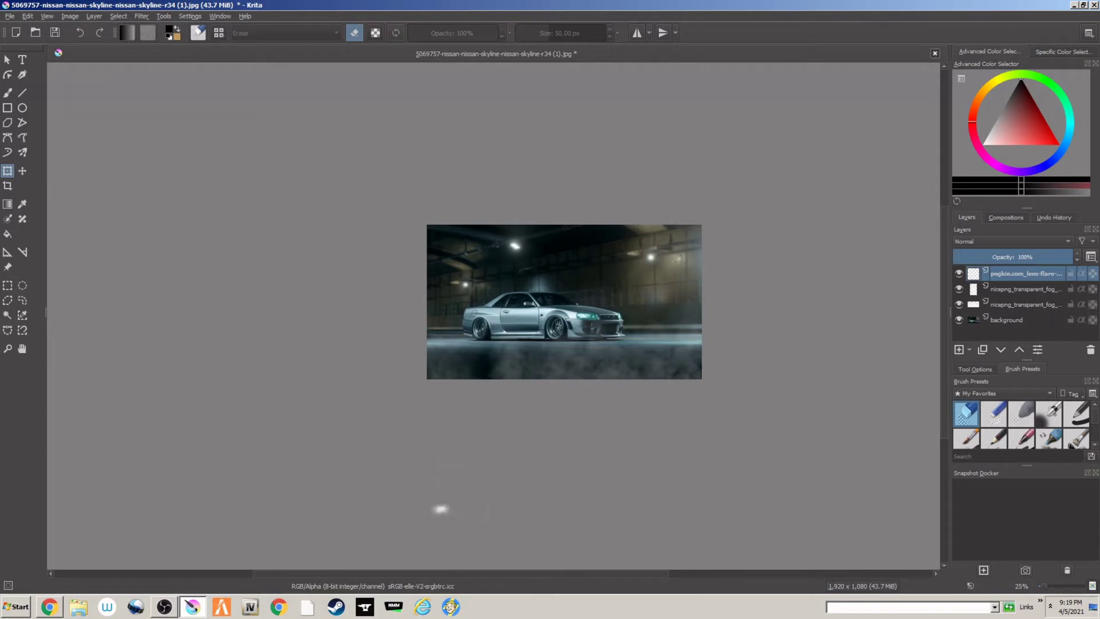
Move the shrunken lens flare from outside the canvas onto the lower edge of the car picture.
scroll(445, 511, "up", 4)
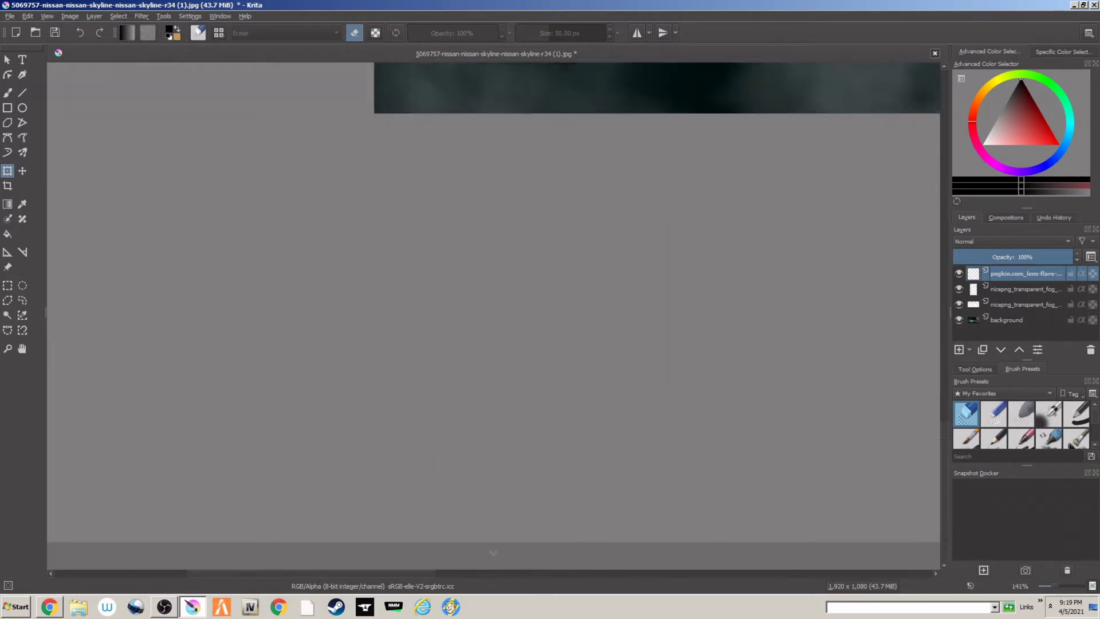
scroll(460, 256, "down", 2)
left_click_drag(460, 256, 486, 185)
scroll(493, 184, "up", 2)
scroll(489, 184, "down", 3)
scroll(462, 185, "up", 3)
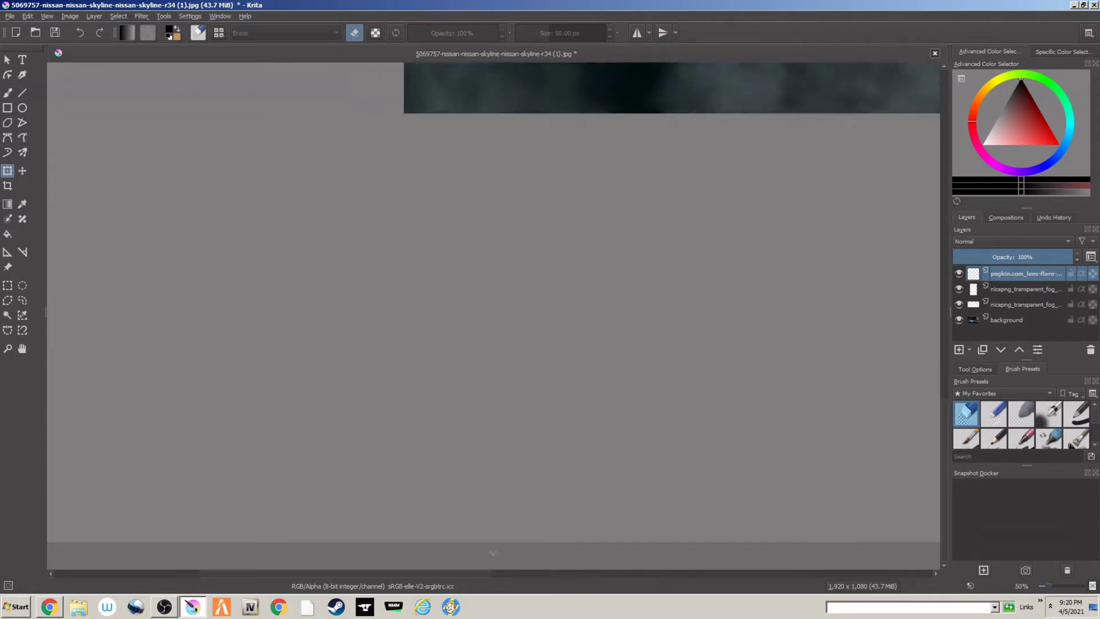
scroll(463, 185, "down", 2)
left_click_drag(449, 377, 698, 86)
left_click_drag(698, 86, 588, 86)
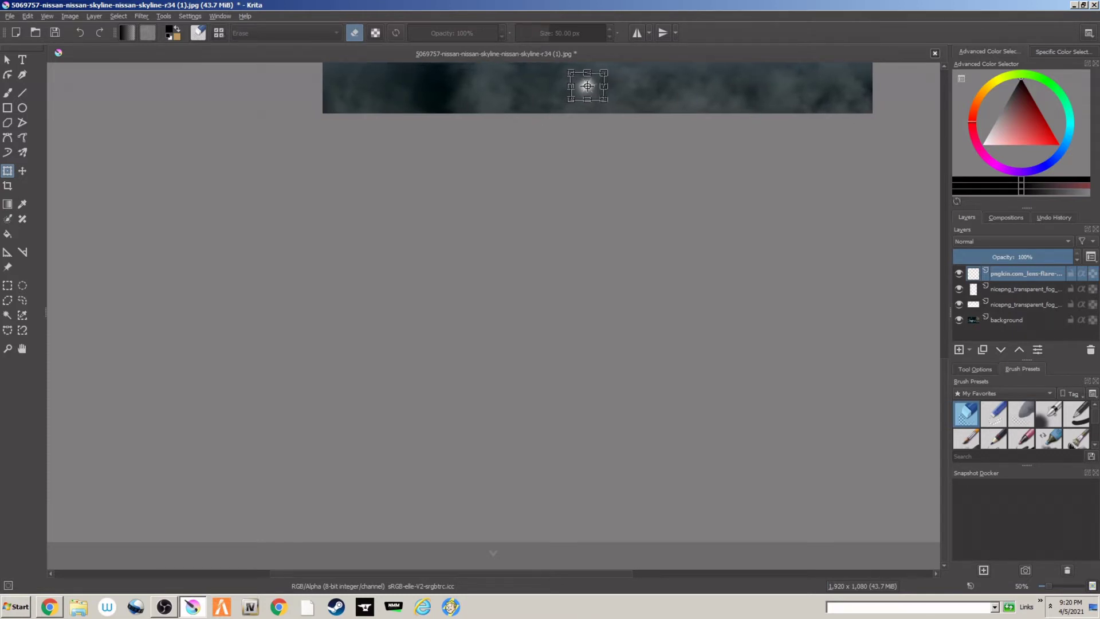
Reposition the small lens flare over the car picture with a second transform.
key("b")
scroll(572, 114, "up", 2)
left_click_drag(596, 123, 585, 310)
key("ctrl+t")
left_click_drag(603, 256, 769, 82)
left_click_drag(769, 83, 633, 359)
scroll(635, 367, "up", 2)
scroll(608, 314, "down", 3)
left_click_drag(608, 314, 527, 252)
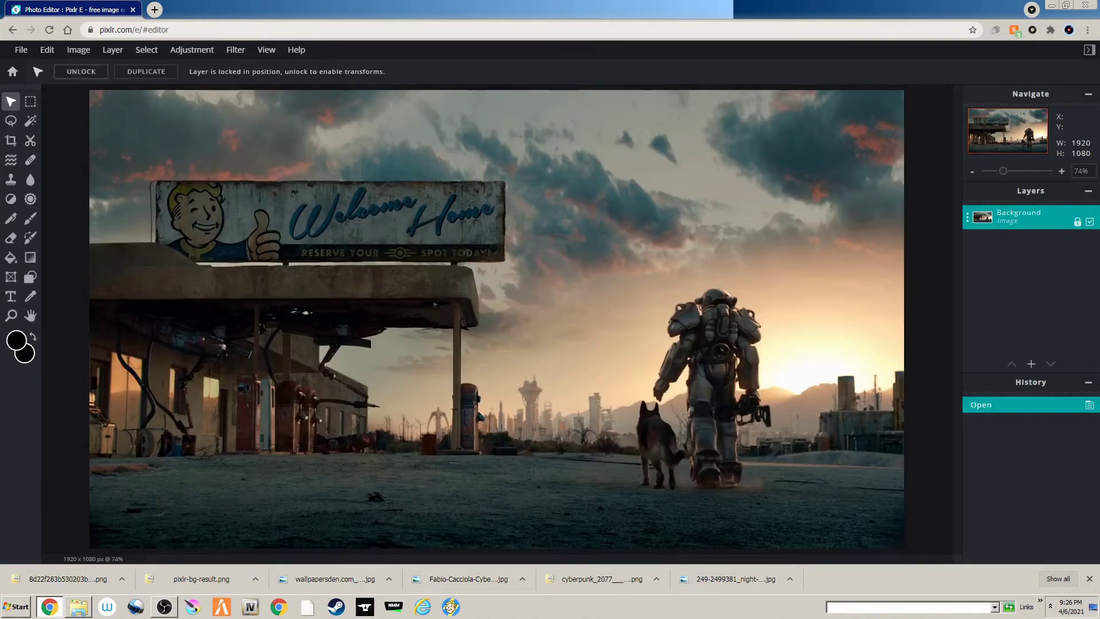
In Pixlr E, convert the "Welcome Home" wasteland wallpaper to black and white with Auto B&W.
left_click(191, 49)
left_click(195, 100)
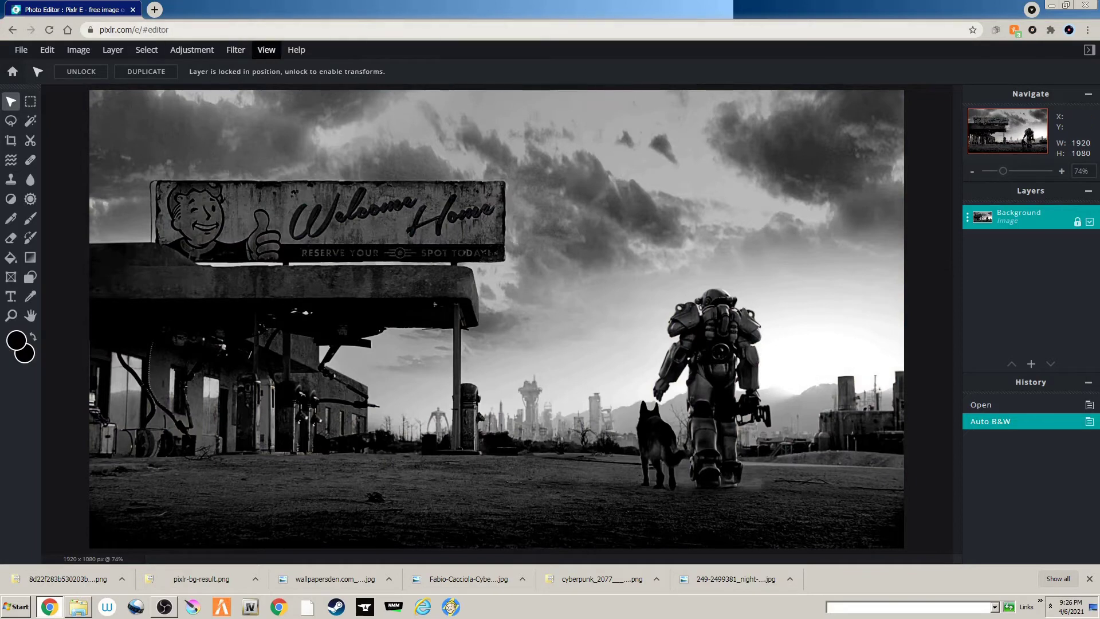
left_click(235, 50)
mouse_move(246, 87)
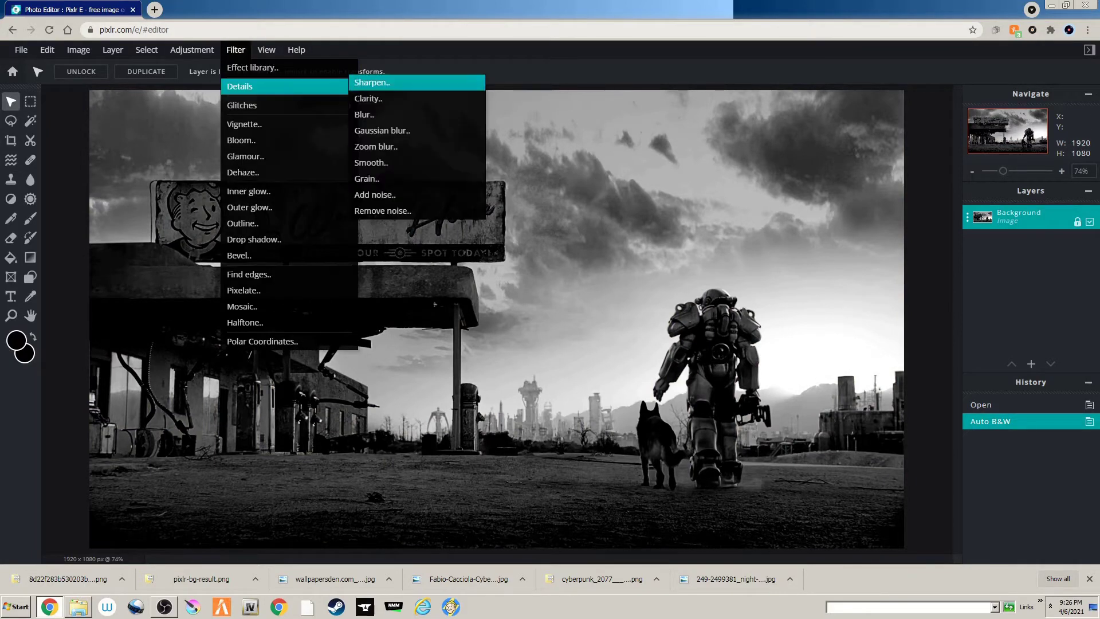
left_click(267, 50)
mouse_move(236, 50)
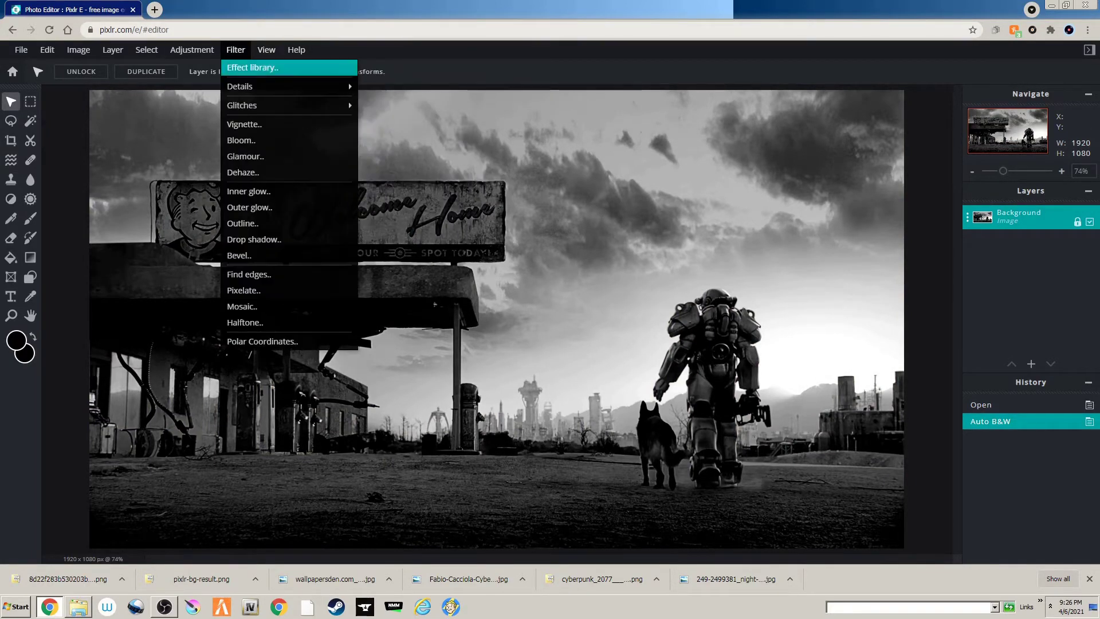
left_click(301, 90)
left_click(236, 50)
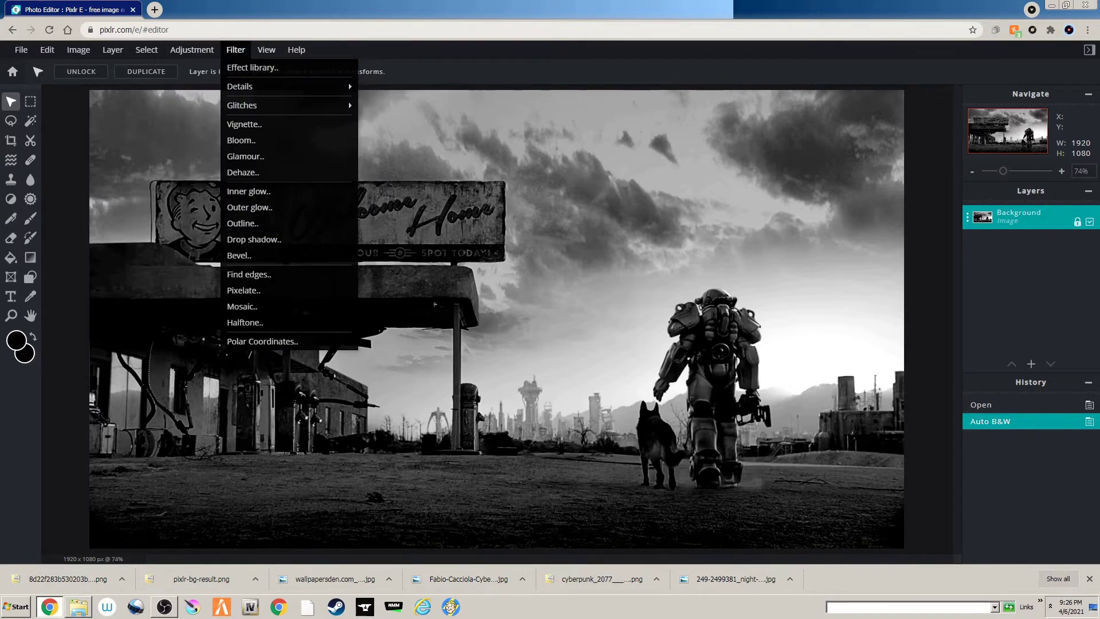
left_click(235, 50)
Apply the Grain filter to the black-and-white wallpaper with an amount of 10.
left_click(192, 50)
mouse_move(236, 50)
mouse_move(284, 86)
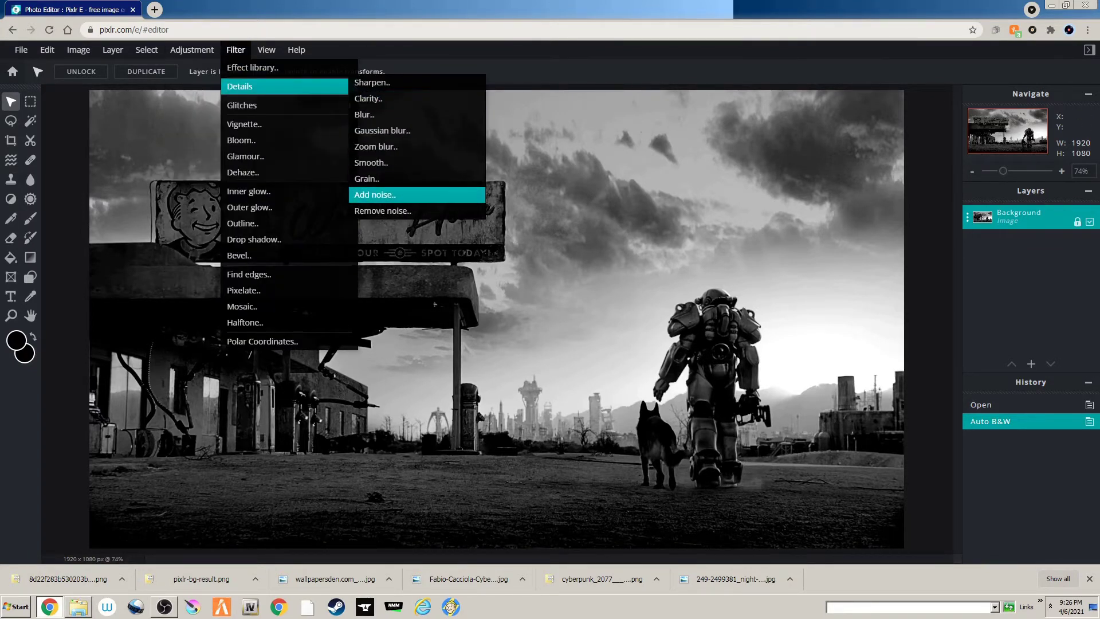
left_click(367, 178)
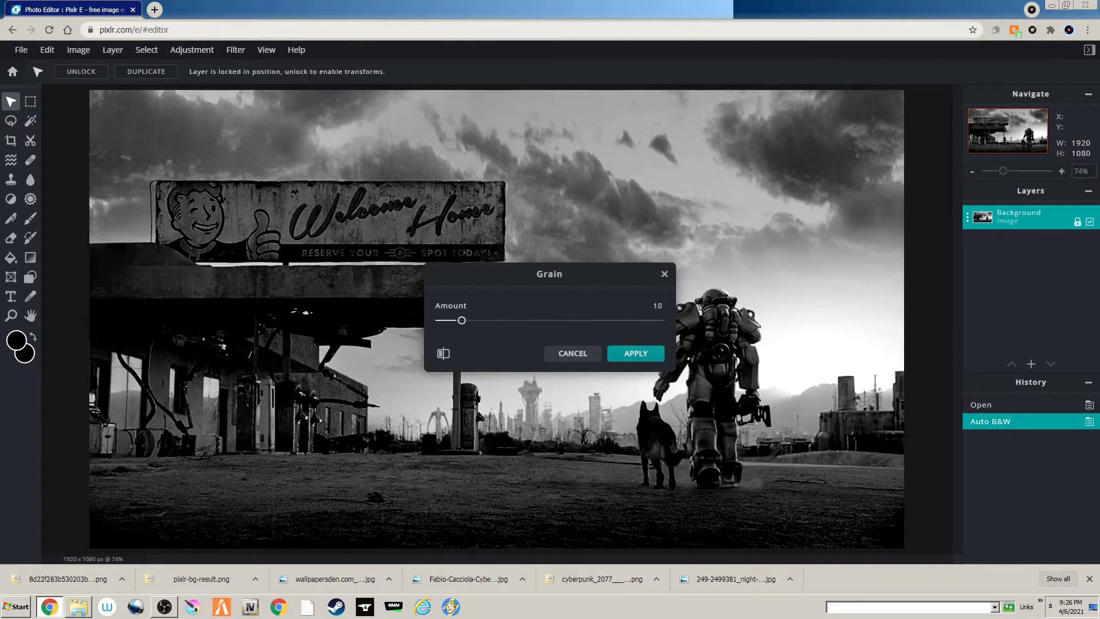
left_click(635, 353)
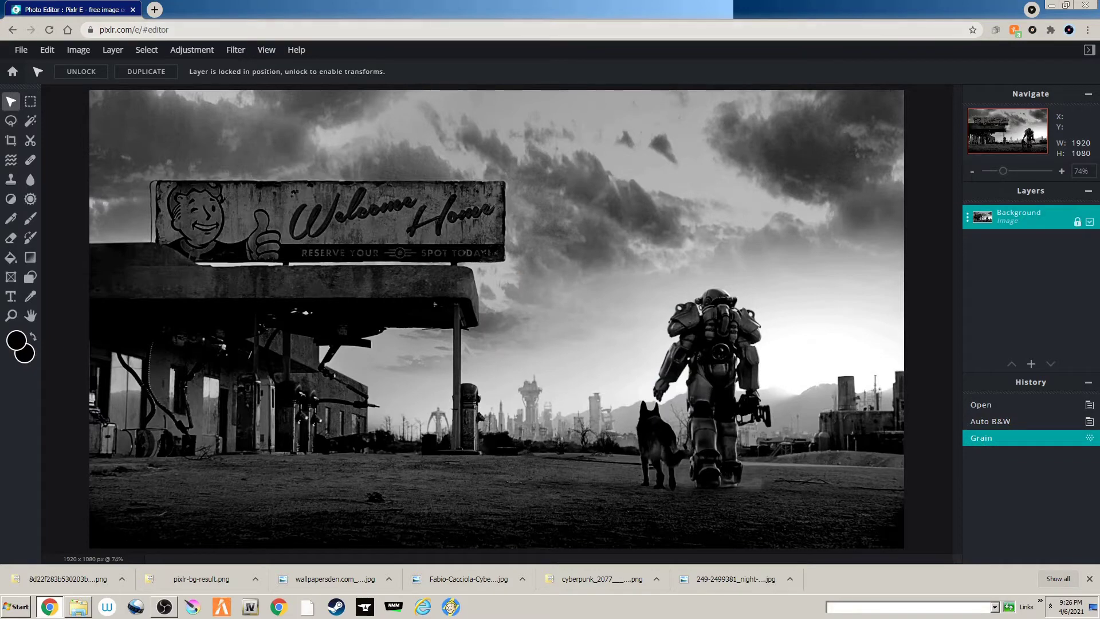
Apply the Add noise filter to the black-and-white wallpaper with an amount of 23.
left_click(192, 50)
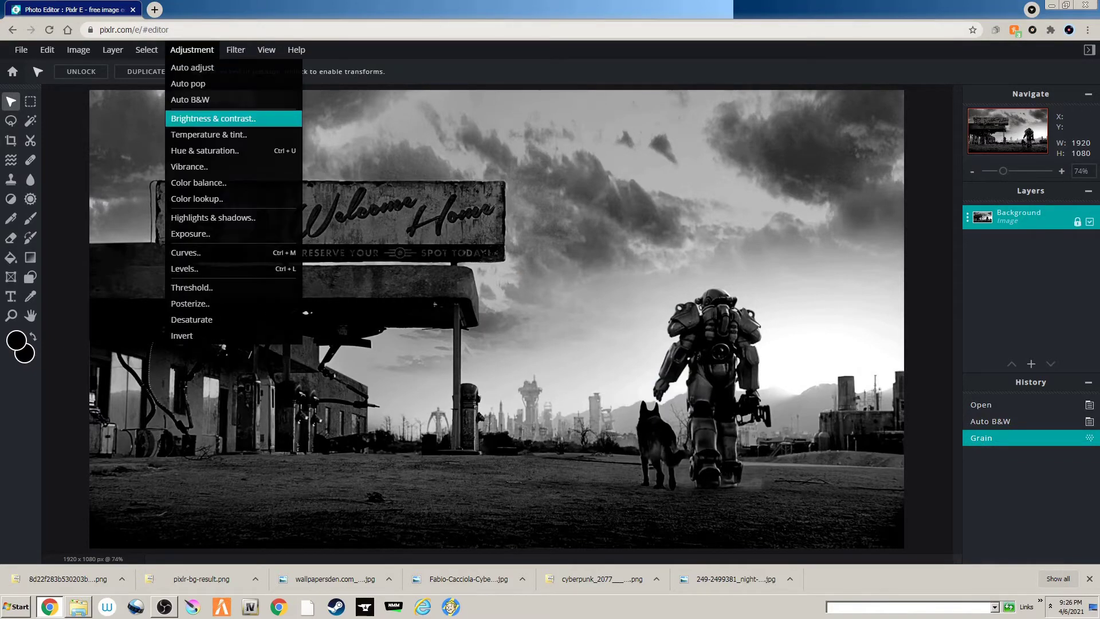
left_click(236, 50)
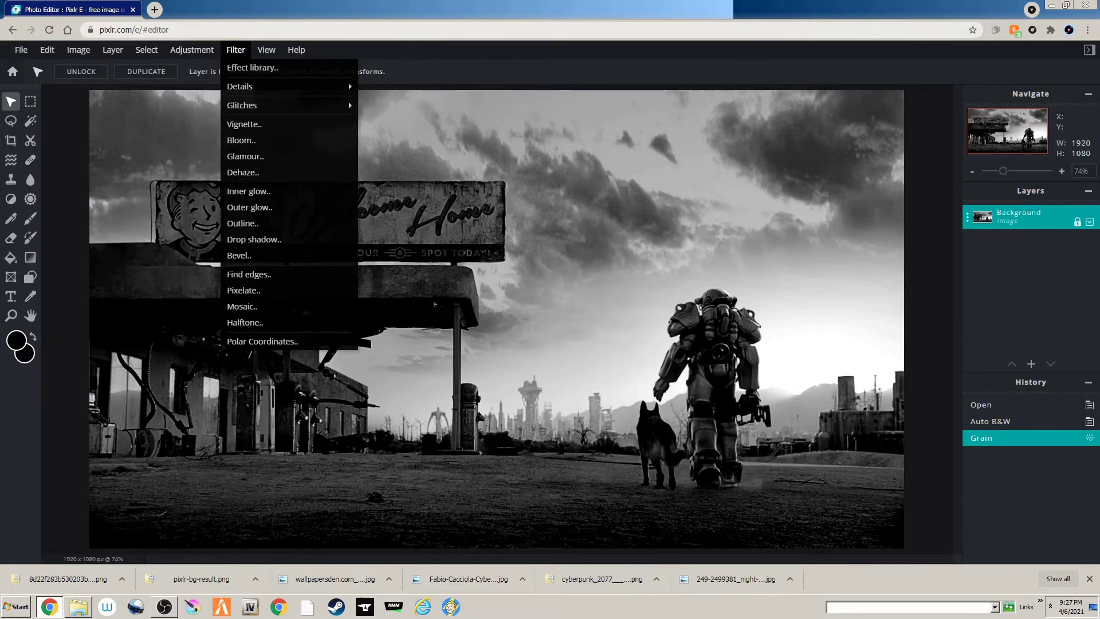
mouse_move(258, 86)
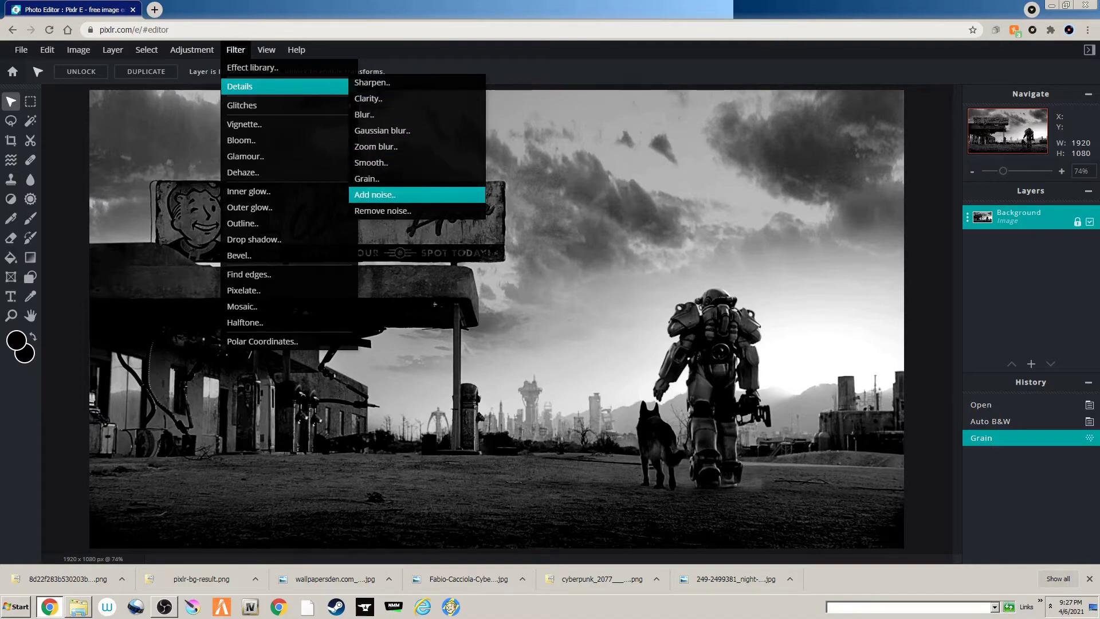
left_click(375, 195)
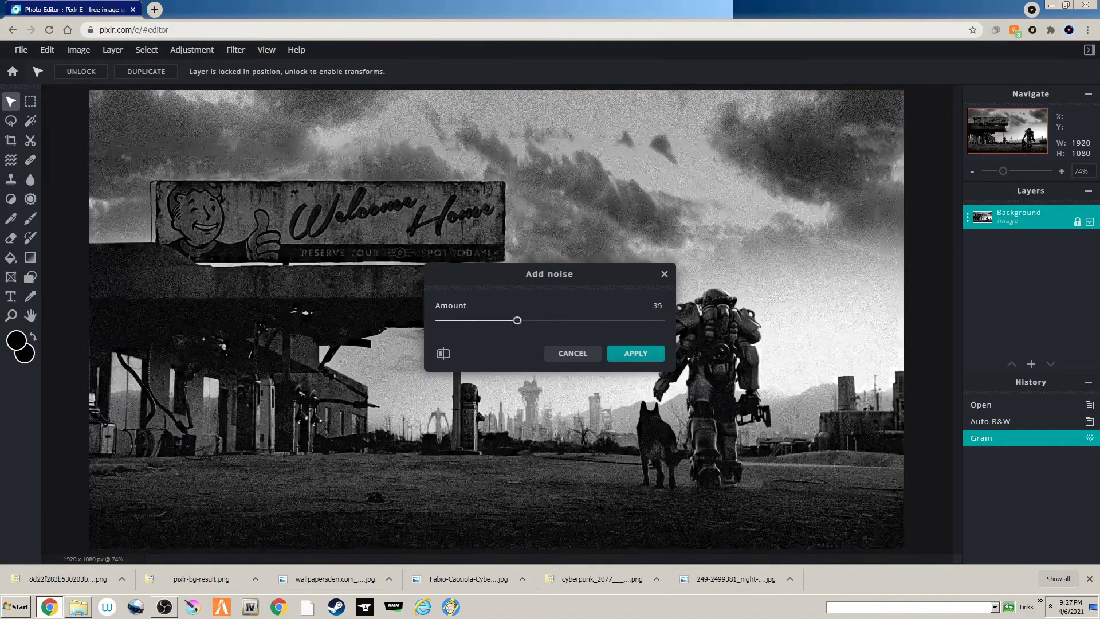
left_click_drag(517, 320, 478, 320)
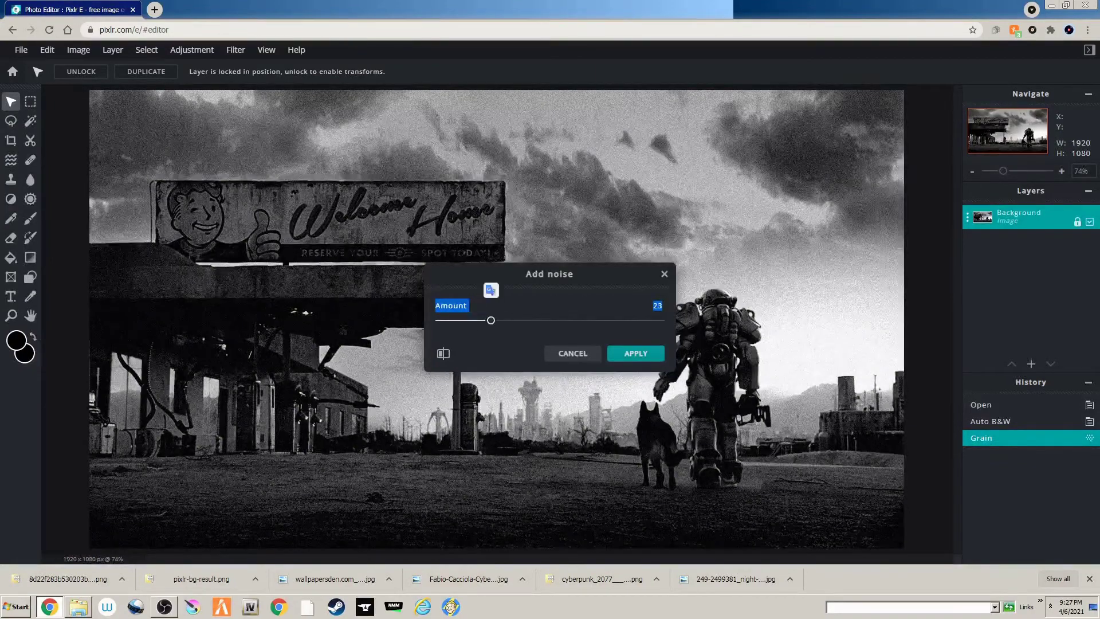
left_click(650, 353)
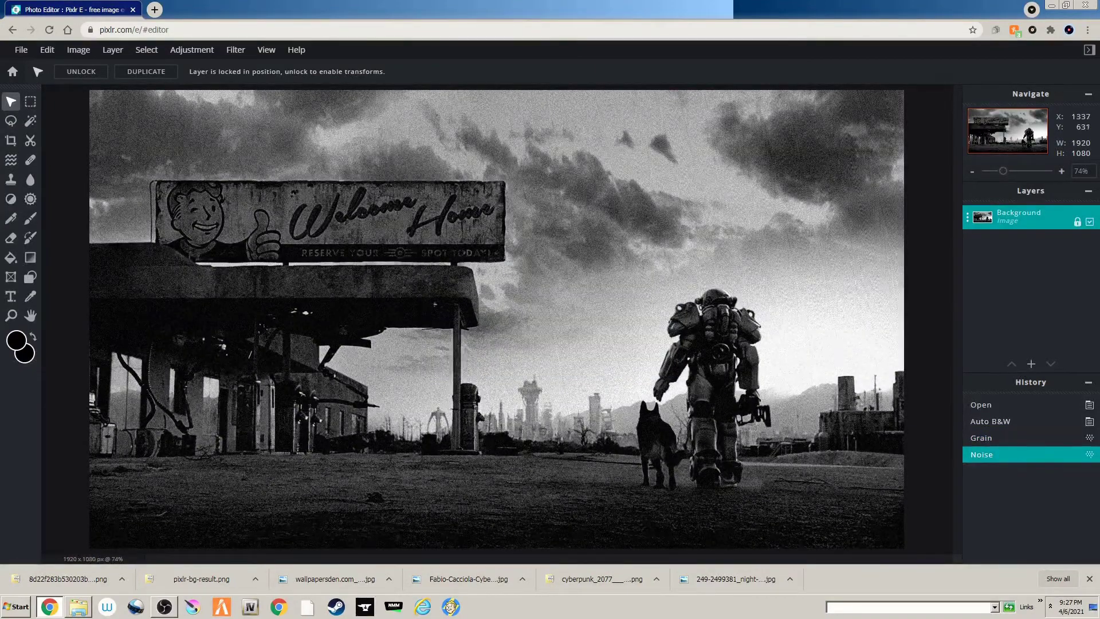
left_click(235, 50)
mouse_move(235, 50)
mouse_move(284, 86)
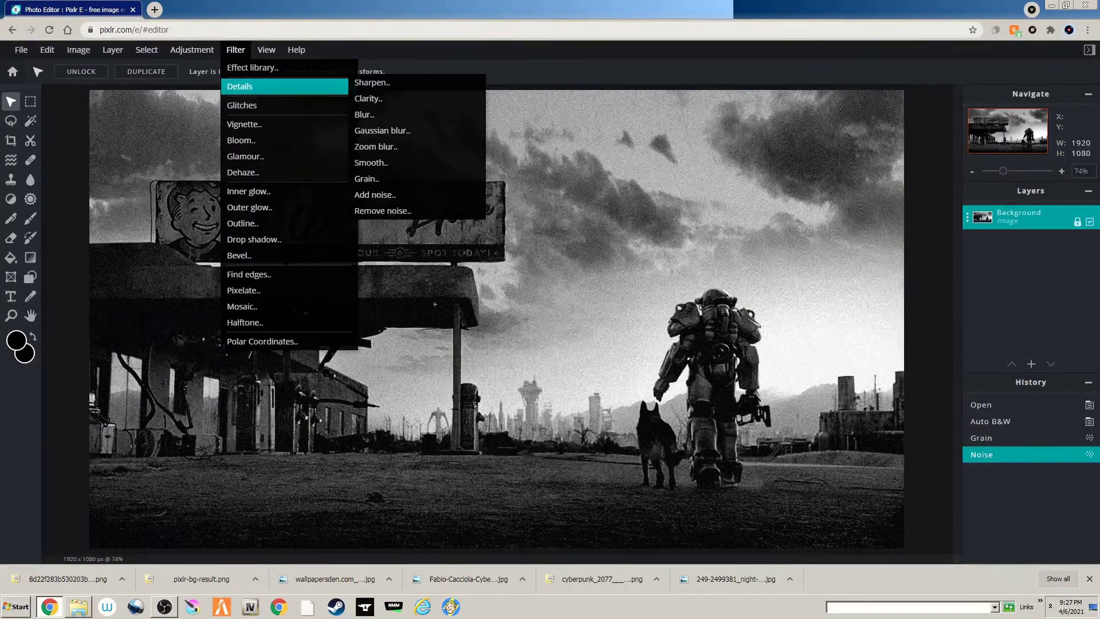
mouse_move(246, 105)
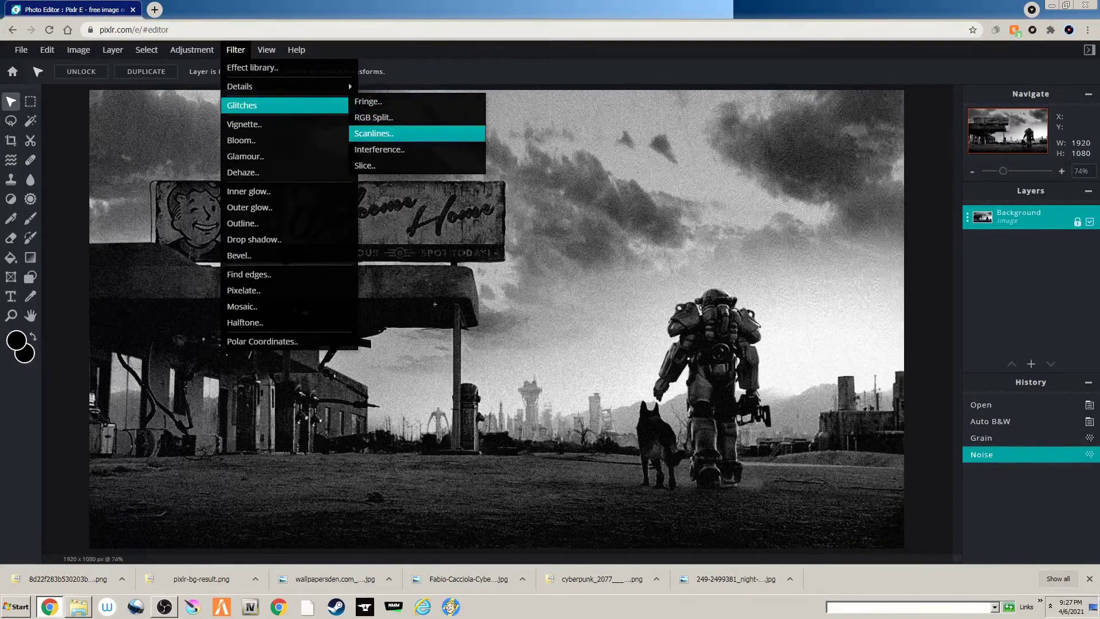
left_click(411, 134)
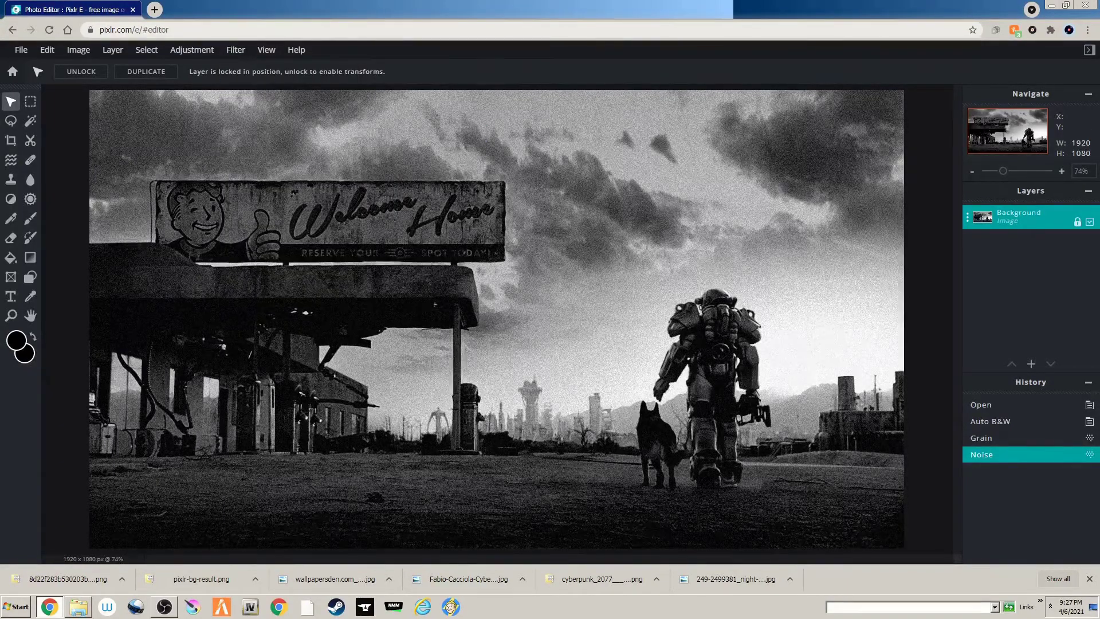
left_click(235, 50)
mouse_move(246, 105)
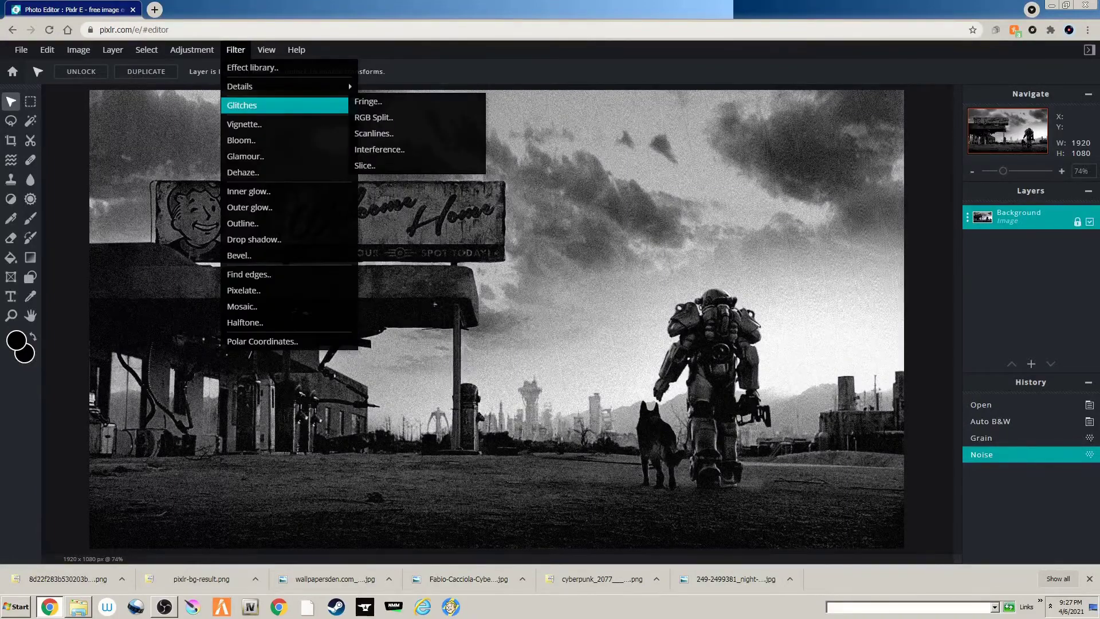
left_click(380, 149)
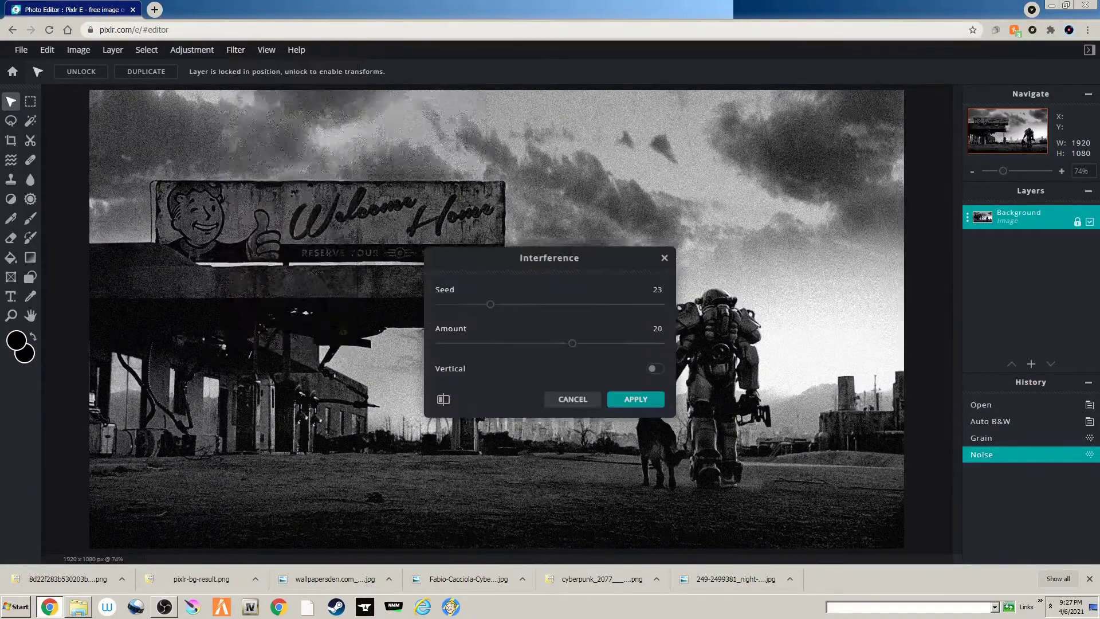
mouse_move(486, 304)
left_mouse_down()
mouse_move(467, 305)
mouse_move(520, 304)
mouse_move(444, 304)
left_mouse_up()
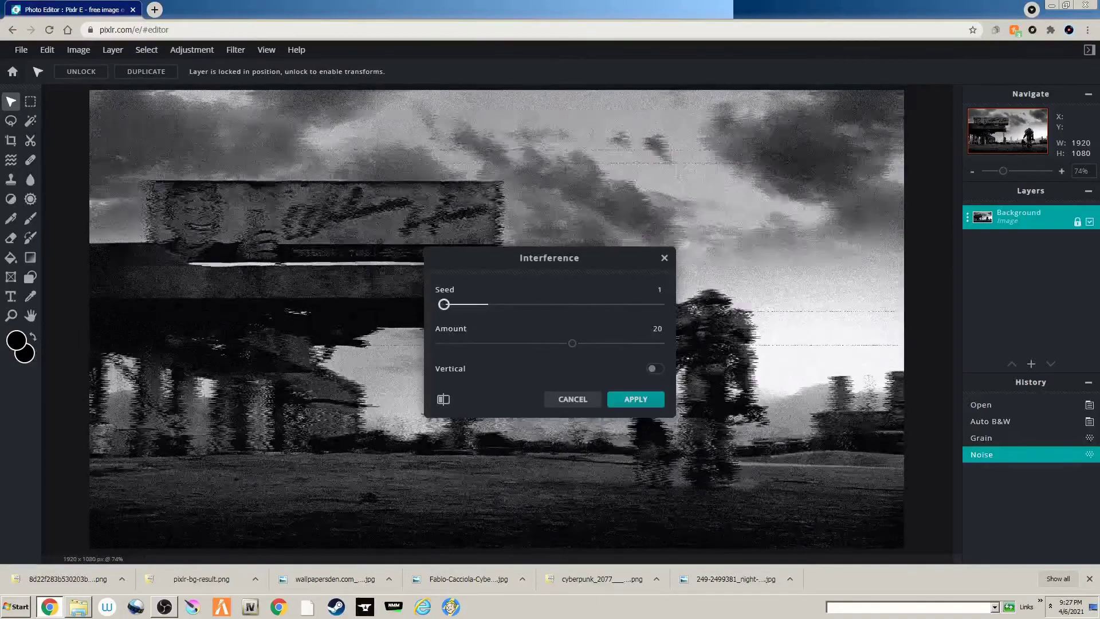
mouse_move(572, 343)
left_mouse_down()
mouse_move(442, 343)
mouse_move(661, 344)
mouse_move(568, 343)
left_mouse_up()
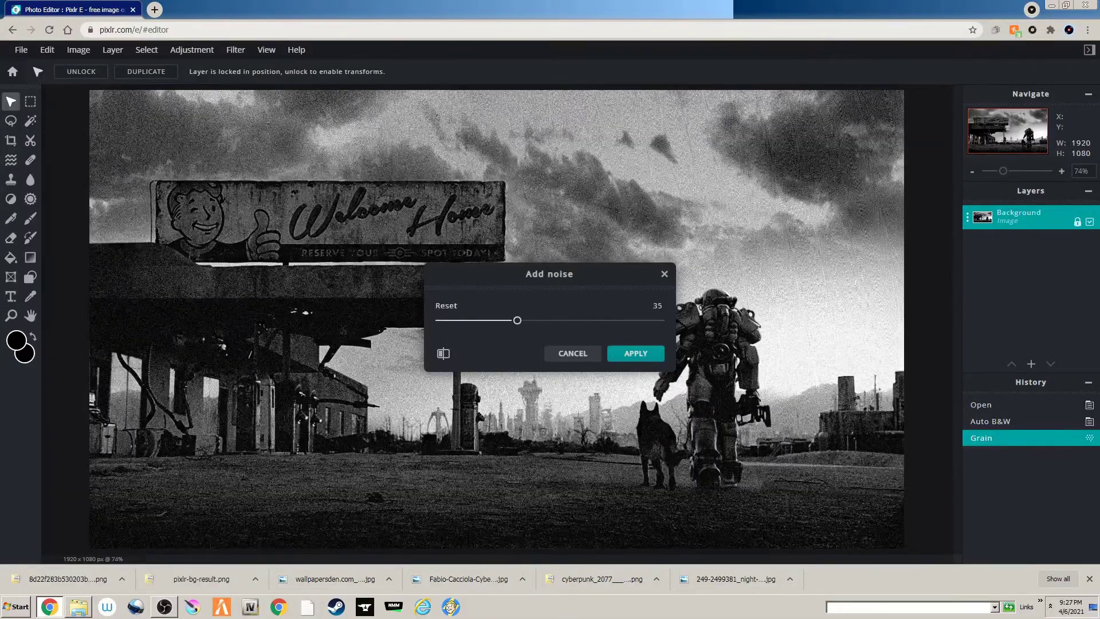
Set the Add noise amount to 23 and apply the noise to the grainy wallpaper.
left_click_drag(517, 321, 472, 320)
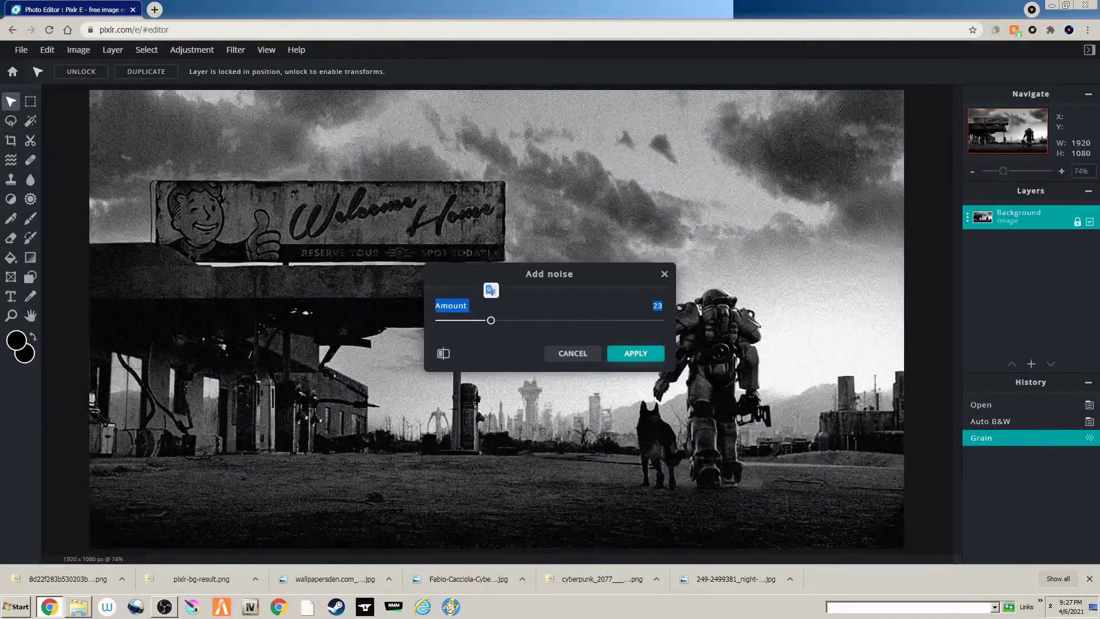
left_click(644, 353)
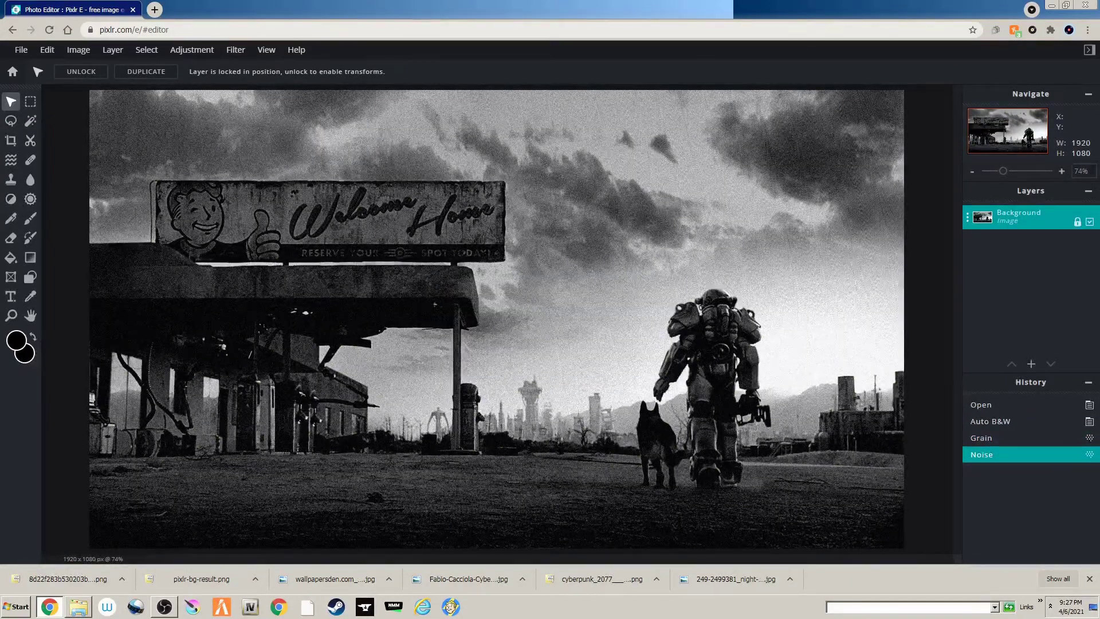
Apply the Interference glitch filter to the noisy wallpaper with a seed of 0 and an amount of 22.
left_click(236, 49)
left_click(266, 50)
mouse_move(236, 49)
mouse_move(239, 86)
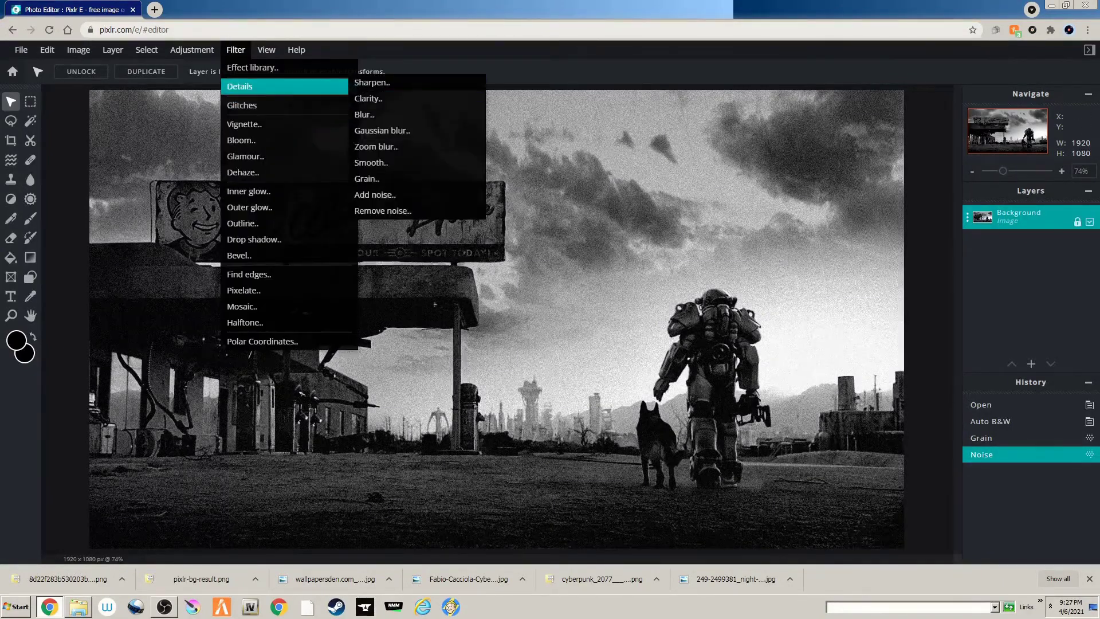
mouse_move(275, 105)
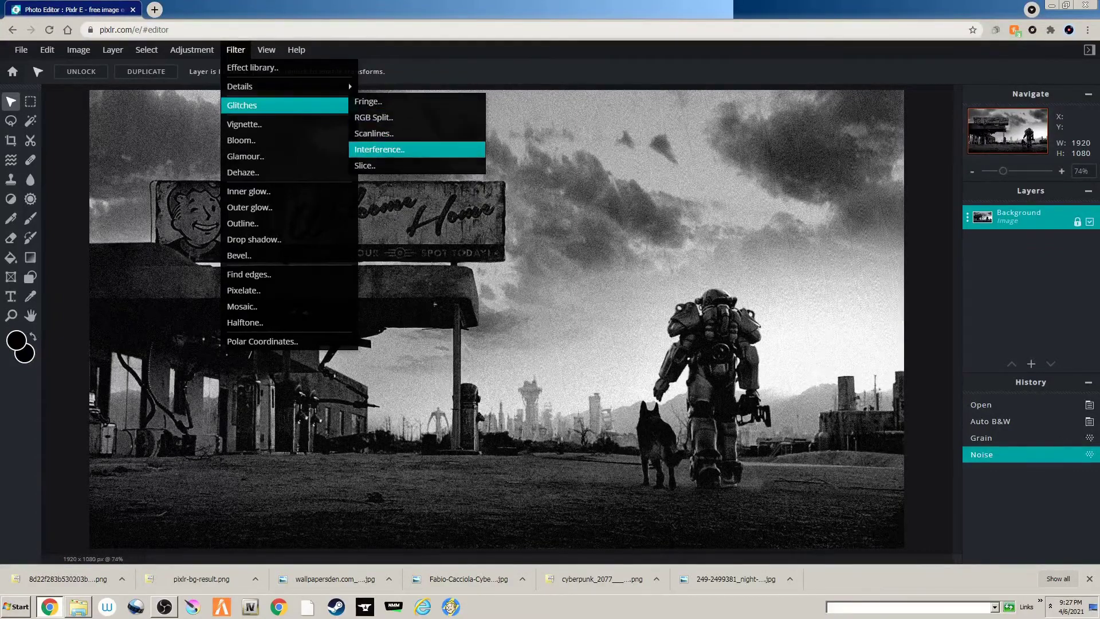
left_click(411, 148)
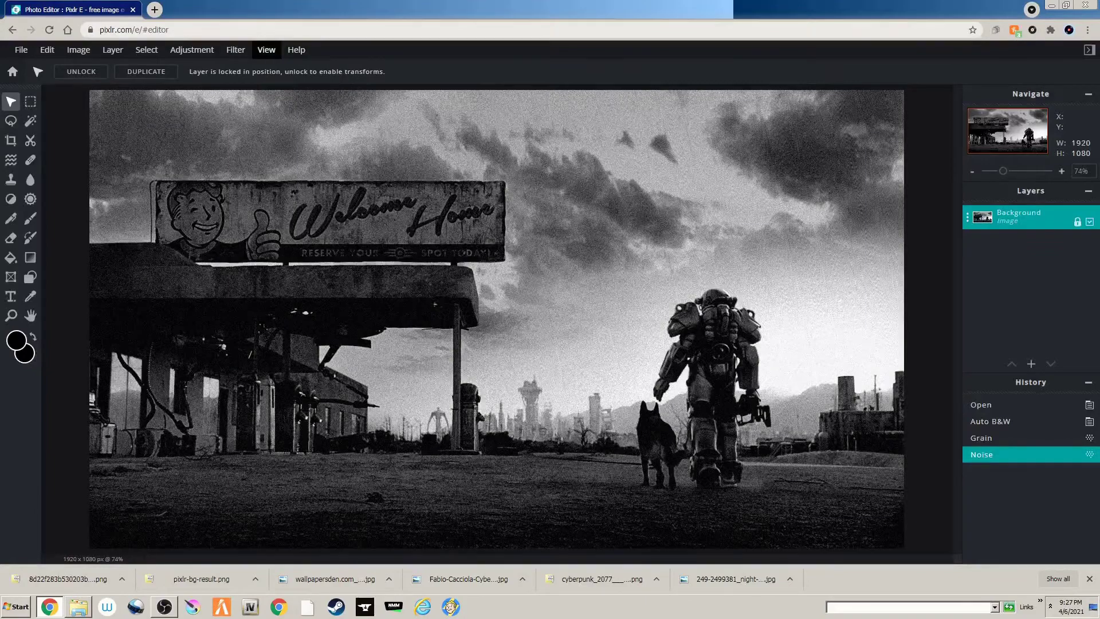
left_click(236, 50)
mouse_move(275, 105)
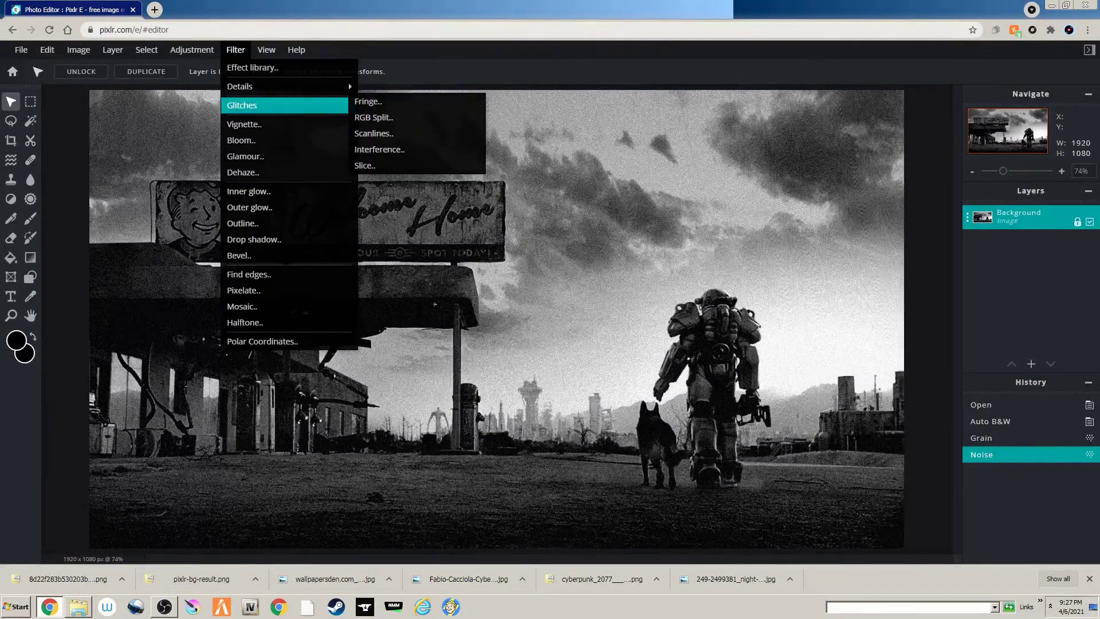
left_click(379, 149)
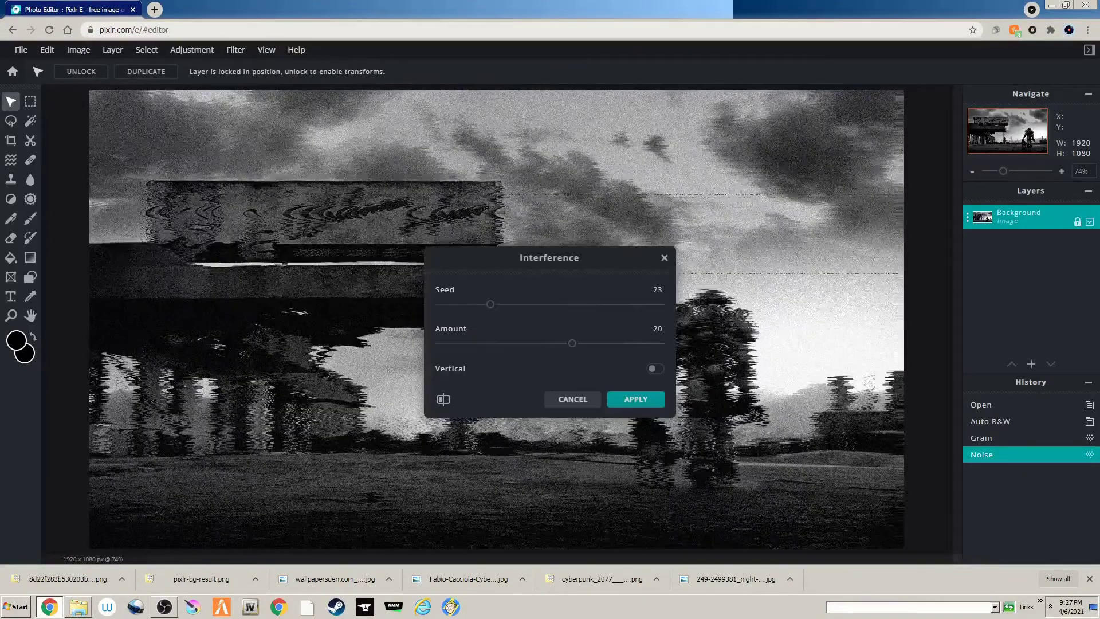
left_click_drag(486, 305, 444, 304)
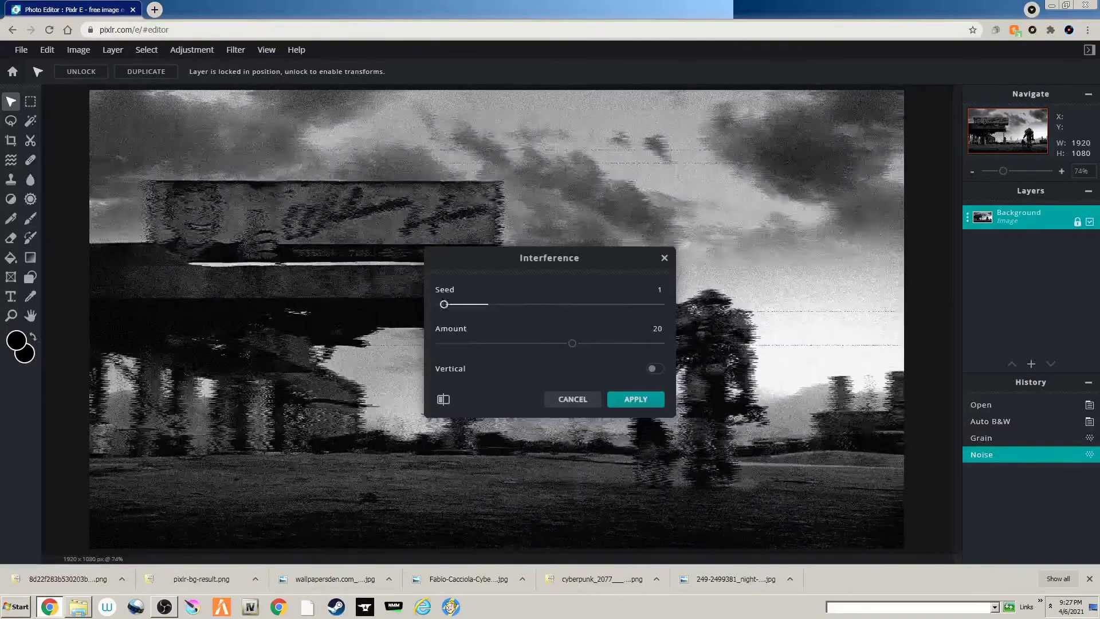
mouse_move(572, 343)
left_mouse_down()
mouse_move(441, 344)
mouse_move(660, 343)
mouse_move(567, 343)
left_mouse_up()
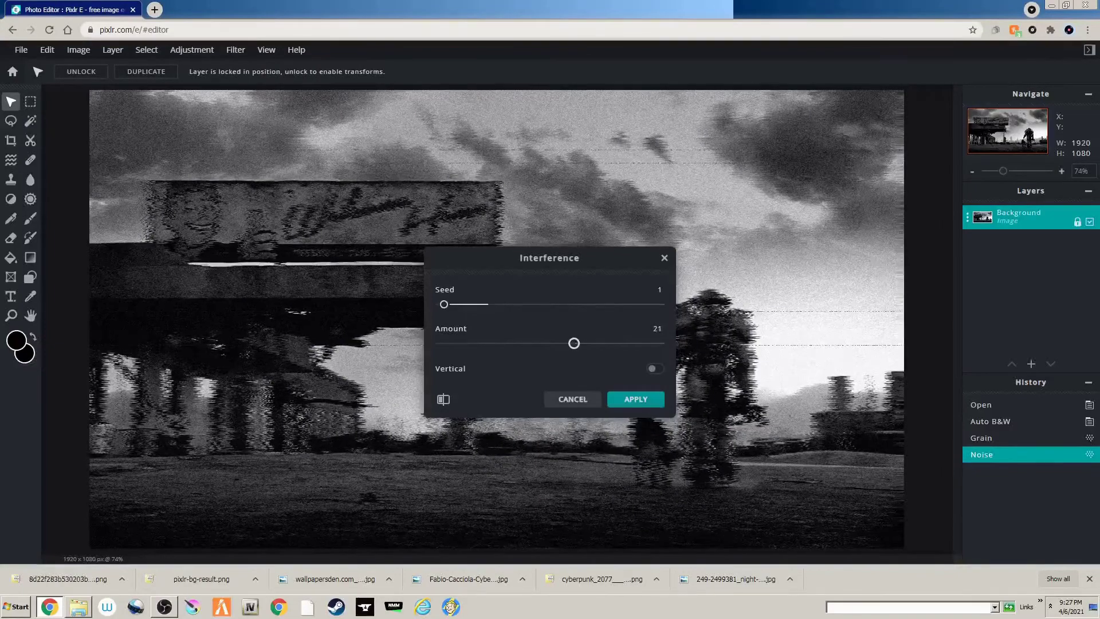
left_click_drag(444, 305, 451, 304)
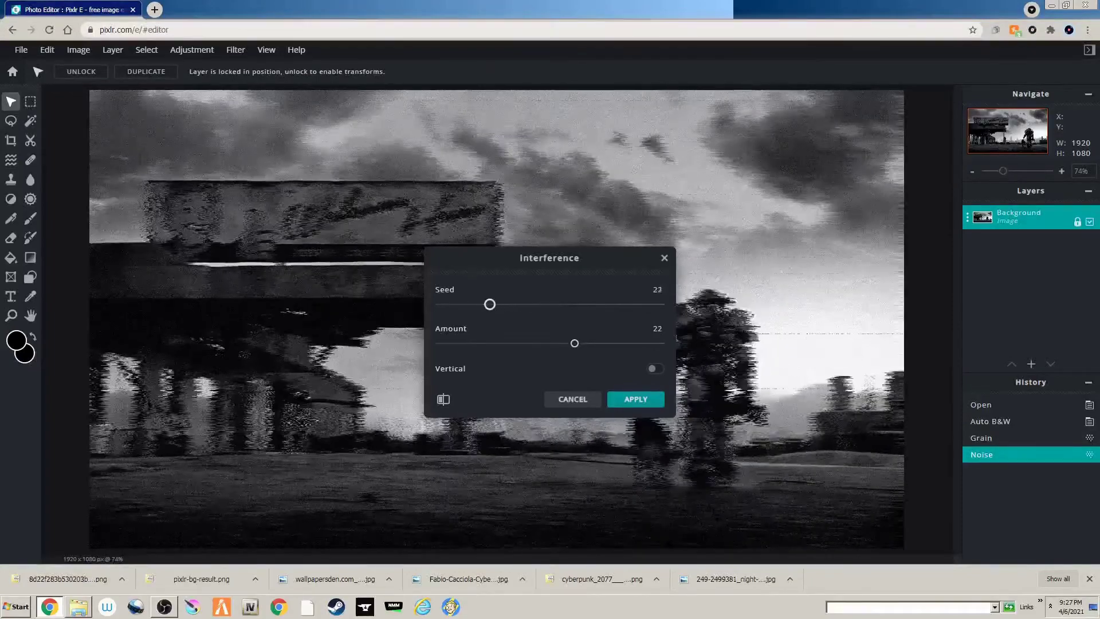
left_click_drag(488, 304, 440, 304)
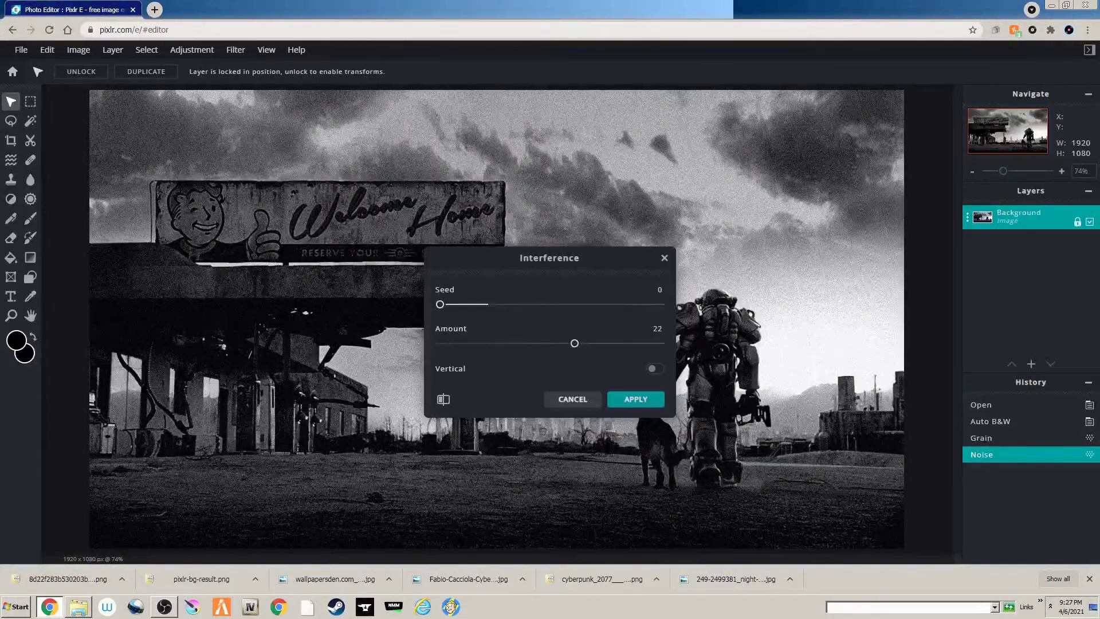
left_click(636, 399)
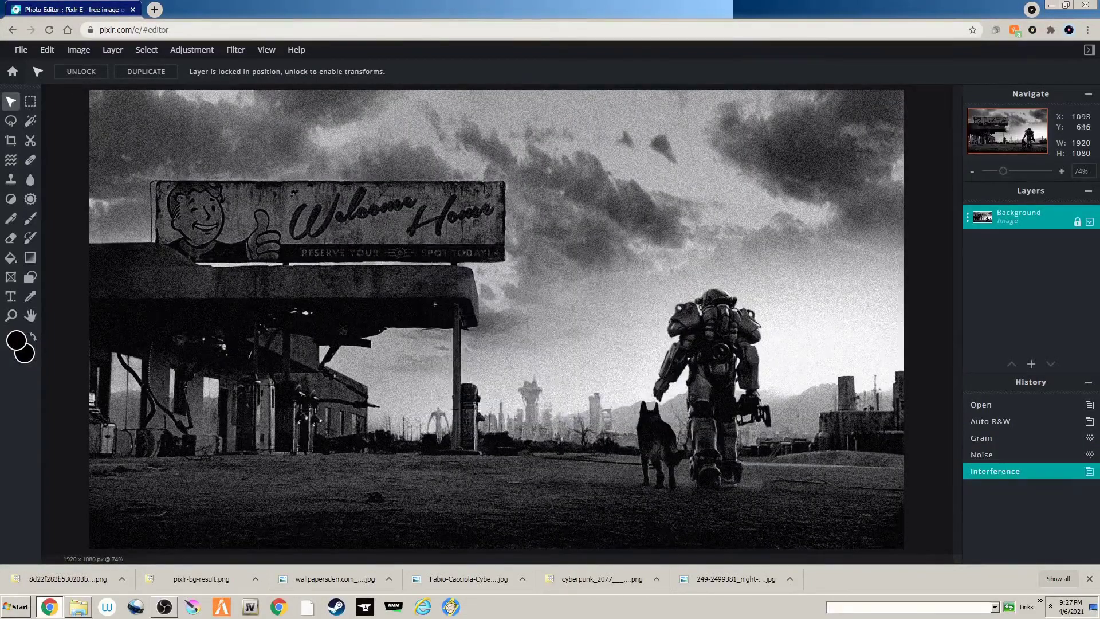
Raise the wallpaper's temperature with Temperature & tint to give it a warm sepia tone, leaving the tint at 0.
scroll(553, 364, "up", 1)
scroll(554, 364, "down", 2)
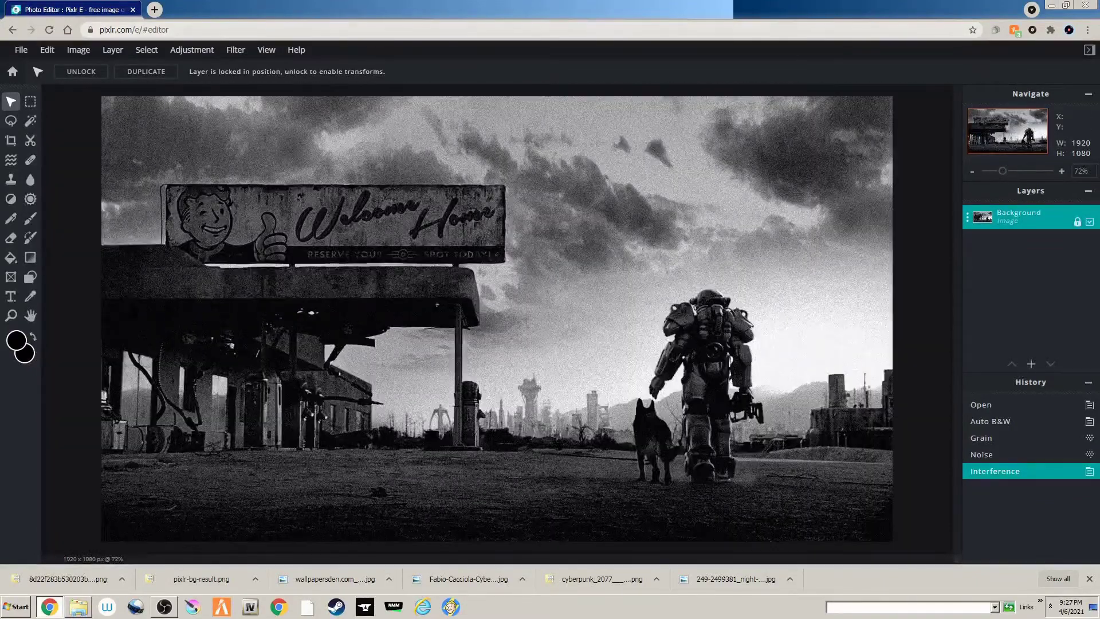
left_click(191, 50)
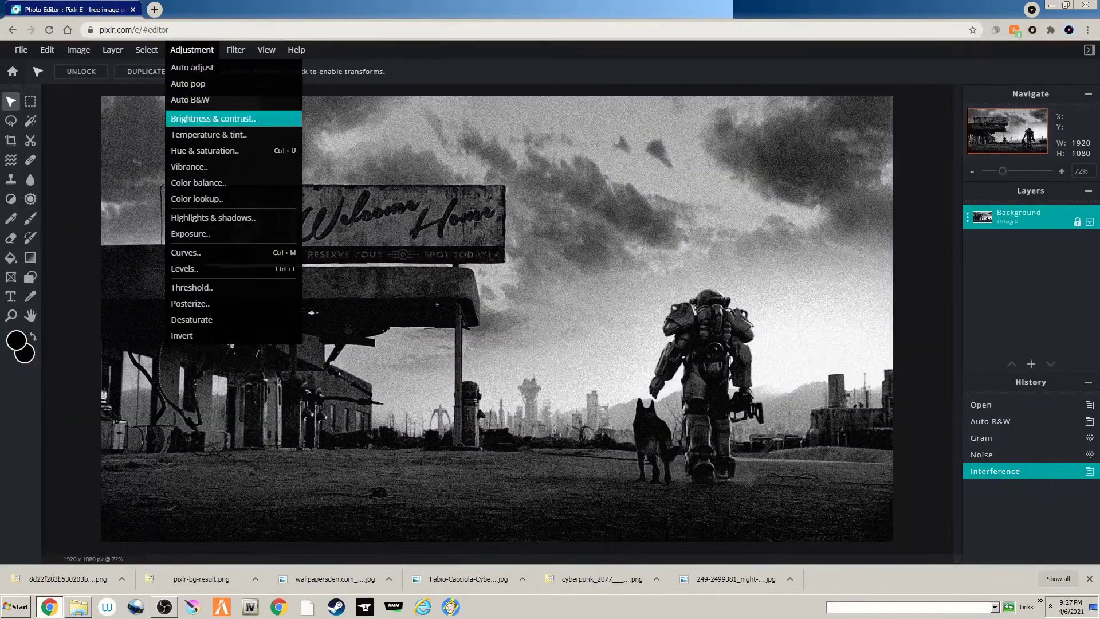
left_click(209, 135)
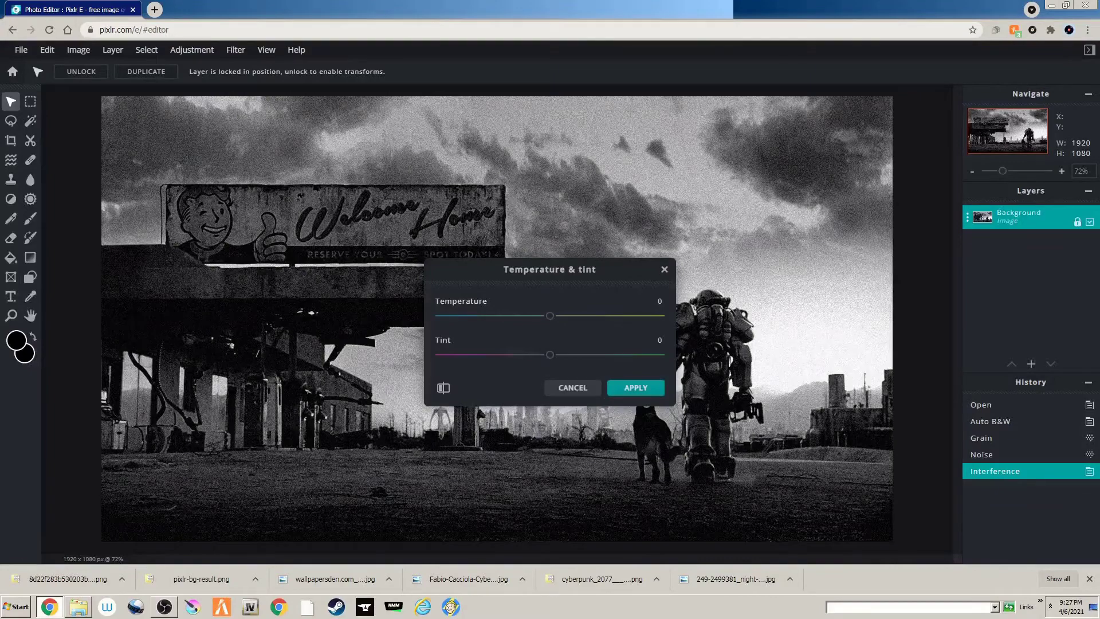
left_click_drag(550, 316, 596, 316)
left_click(636, 388)
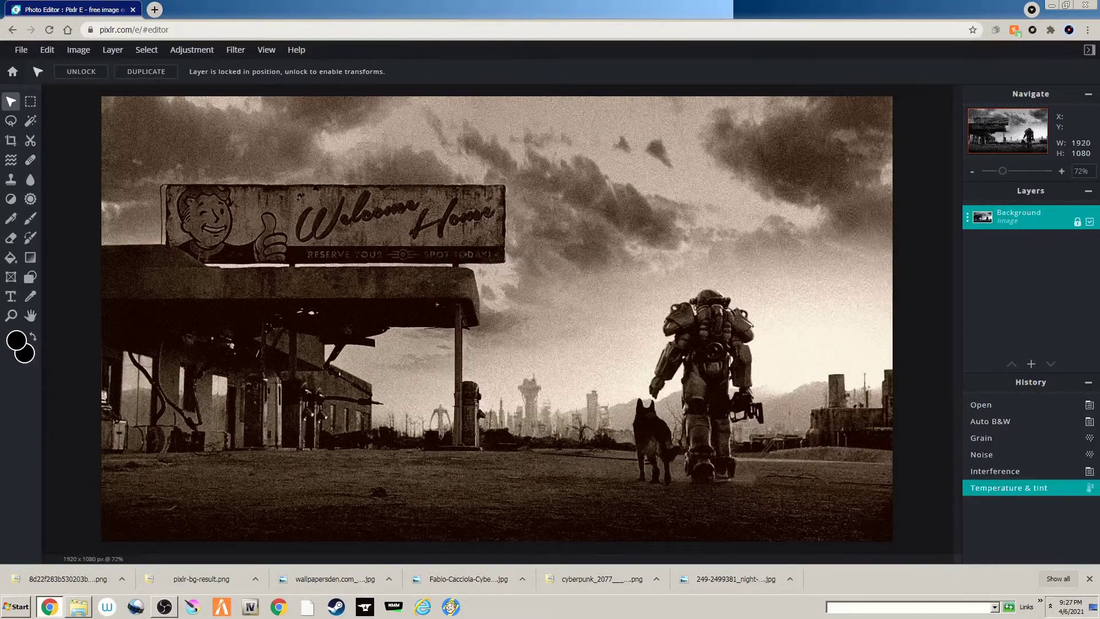
Apply the Blur filter to the sepia wallpaper with a very small amount.
mouse_move(235, 50)
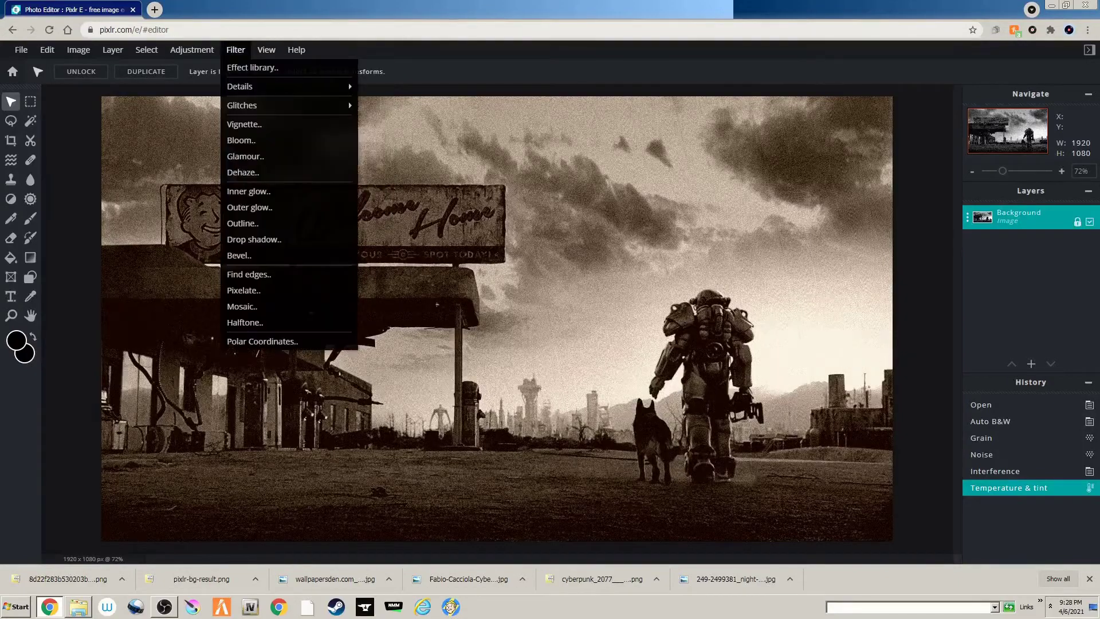
mouse_move(298, 86)
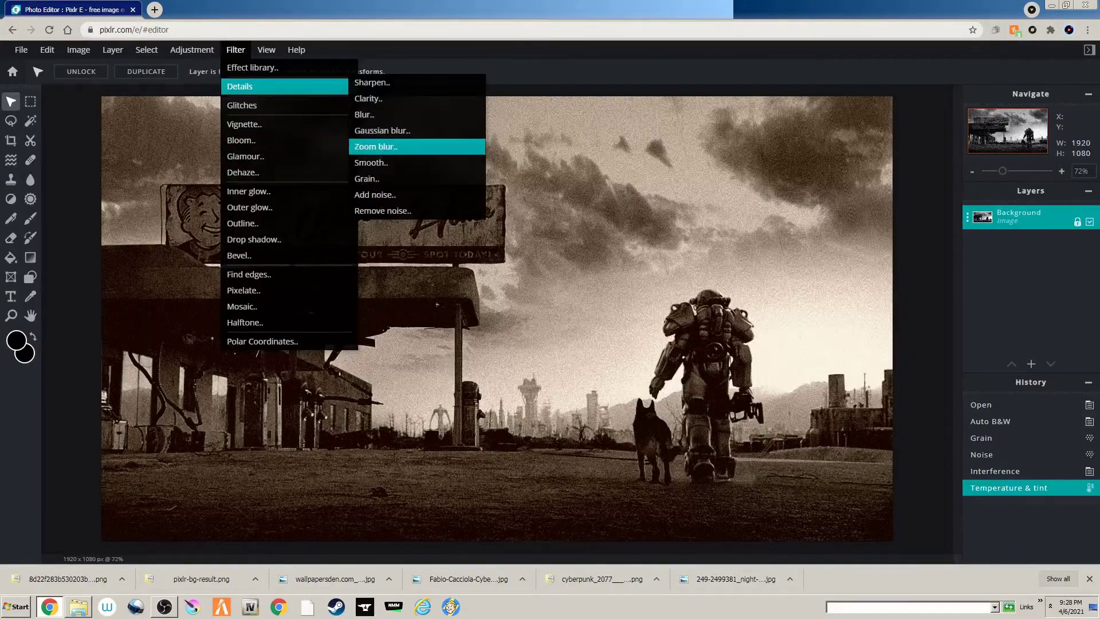
left_click(364, 115)
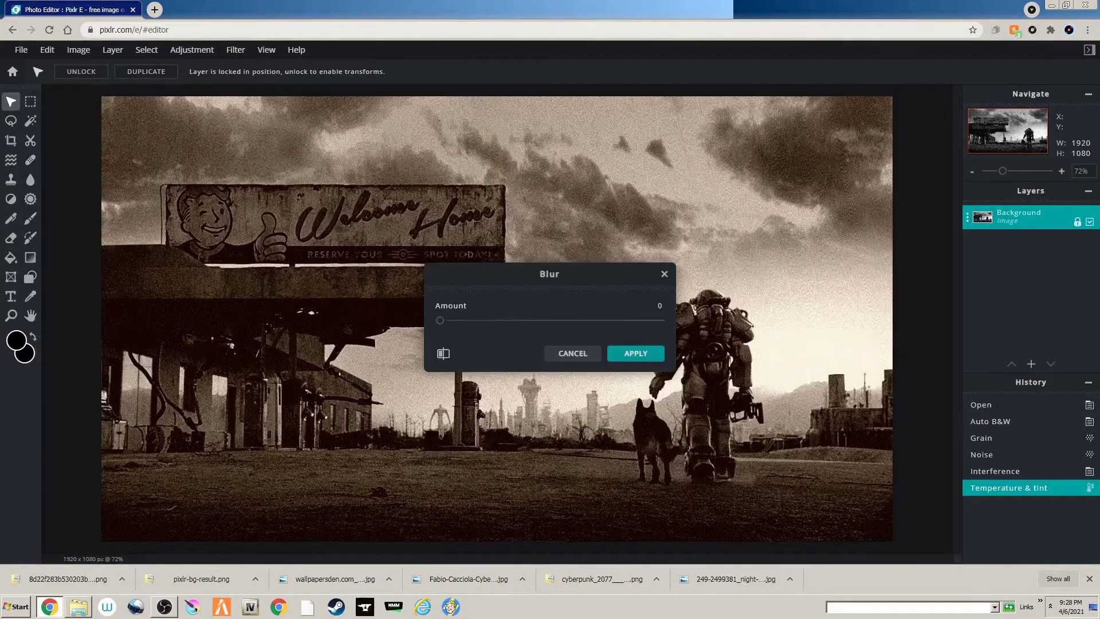
mouse_move(439, 320)
left_mouse_down()
mouse_move(528, 320)
mouse_move(445, 320)
left_mouse_up()
left_click(635, 353)
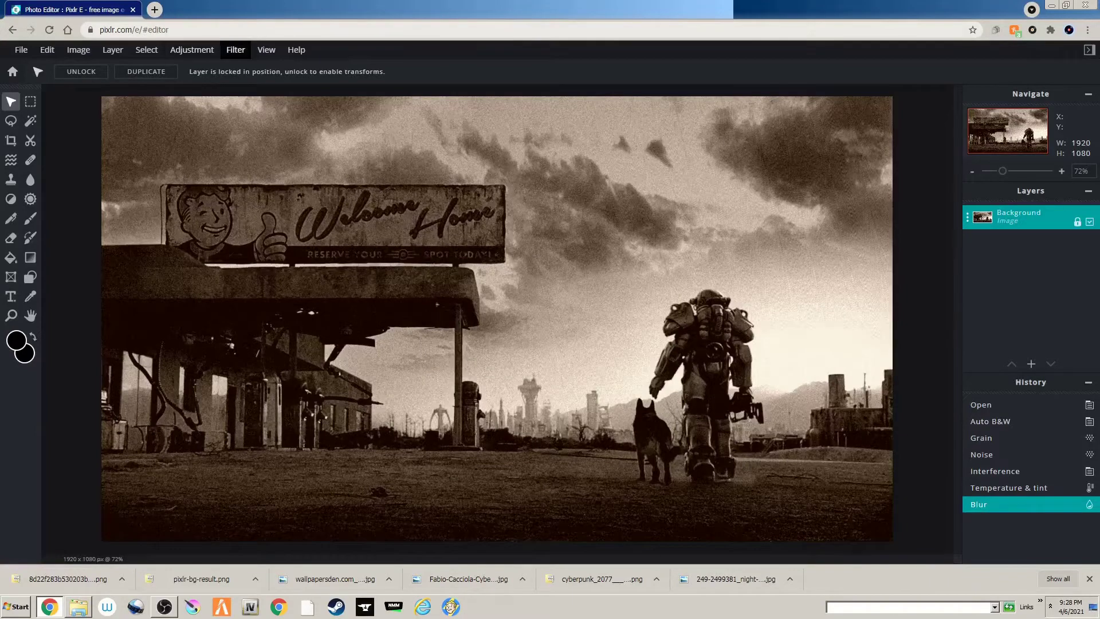
Try the Gordon effect from the Effect library at 30, and apply the Henry effect at 38 to the wallpaper instead.
left_click(235, 50)
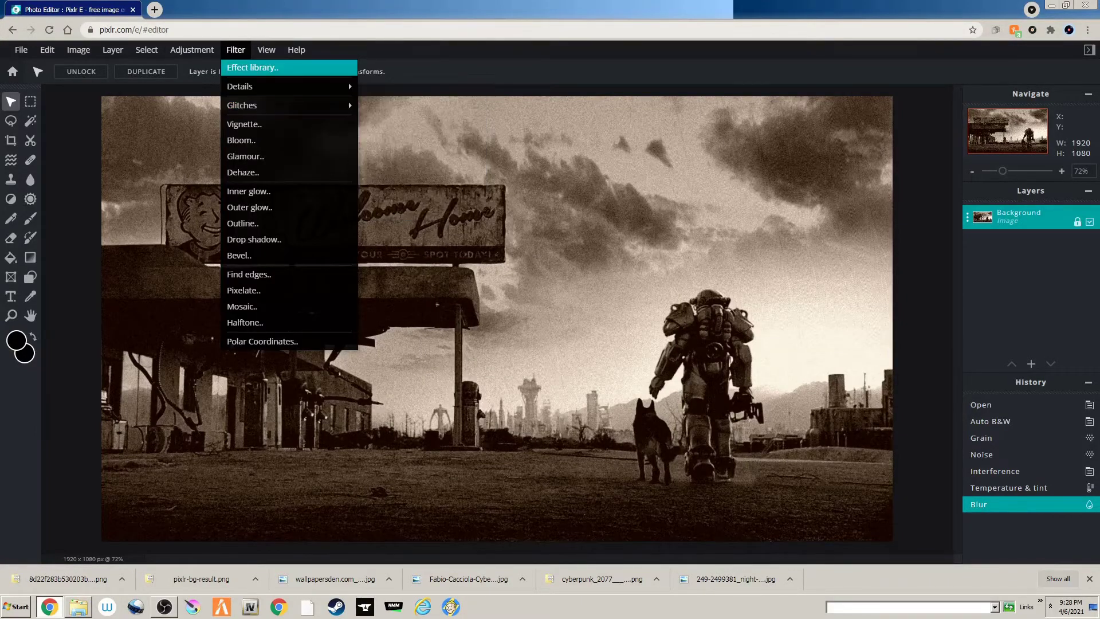
left_click(252, 67)
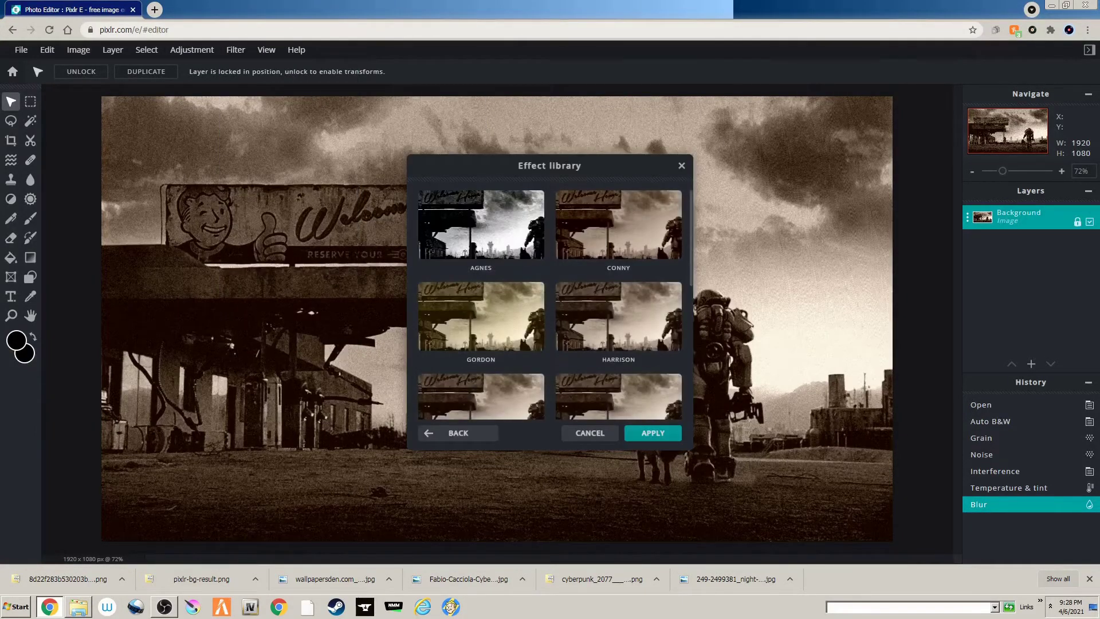
scroll(550, 304, "down", 2)
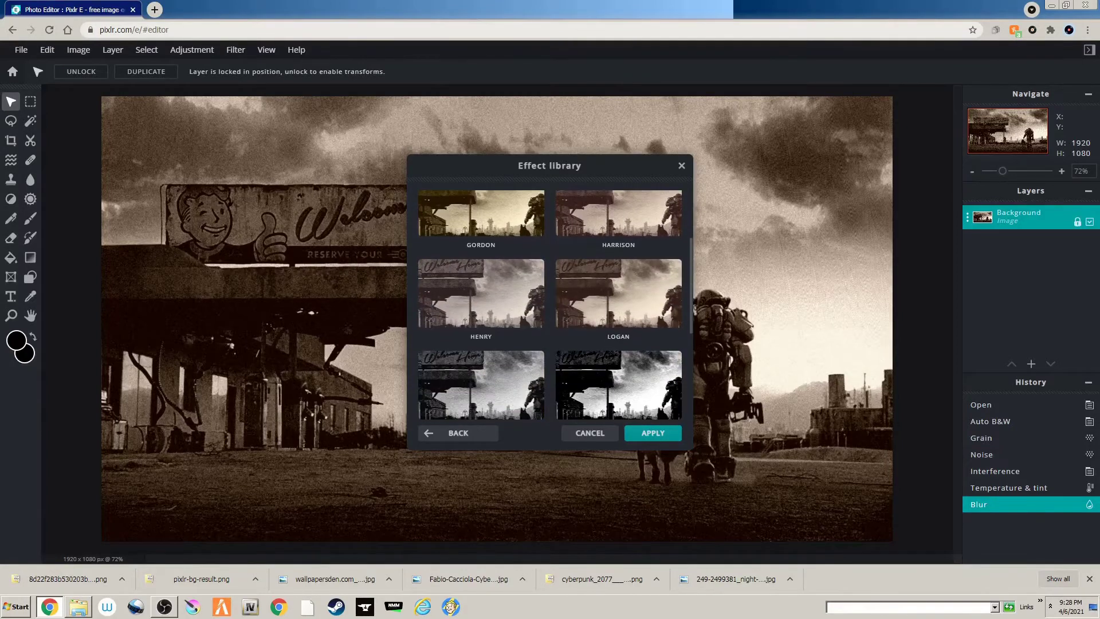
left_click(480, 212)
left_click_drag(507, 244, 451, 245)
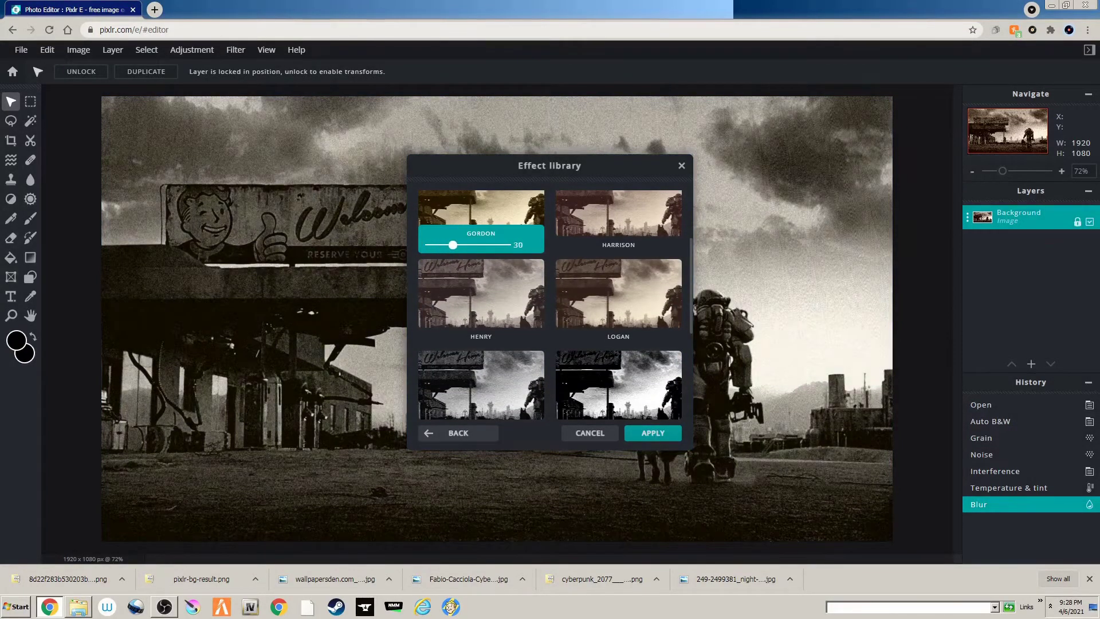
left_click(481, 292)
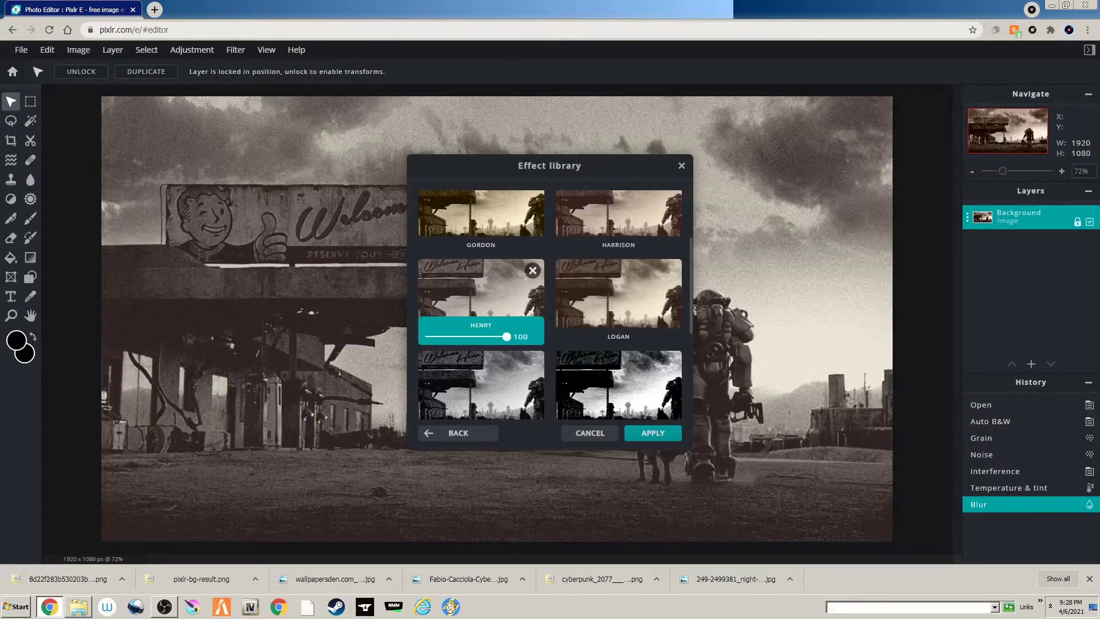
left_click_drag(506, 337, 459, 336)
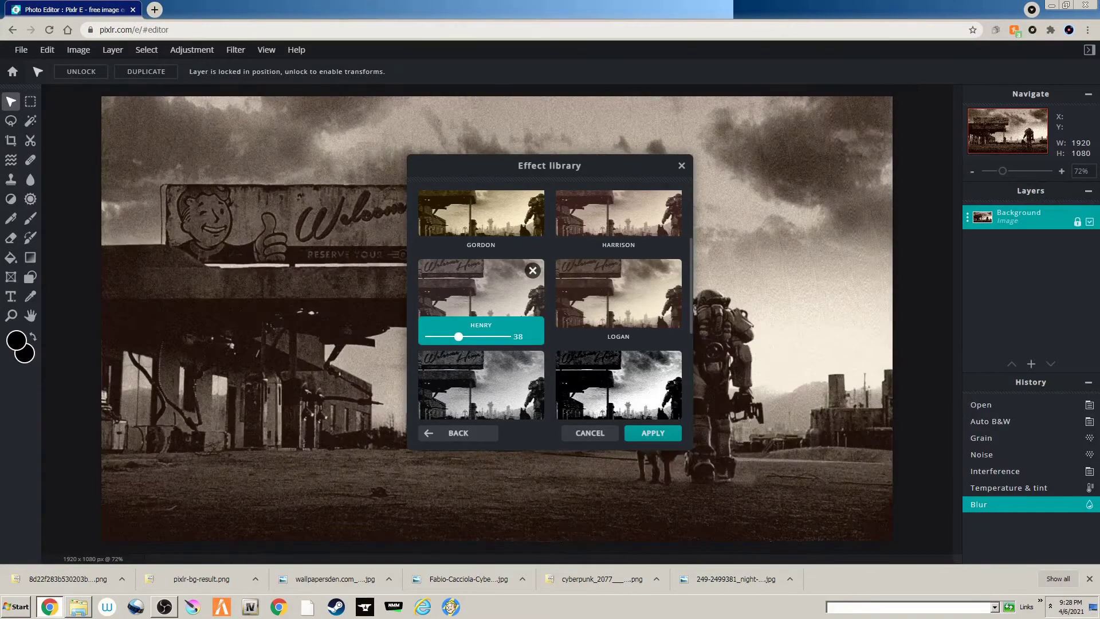
left_click(653, 432)
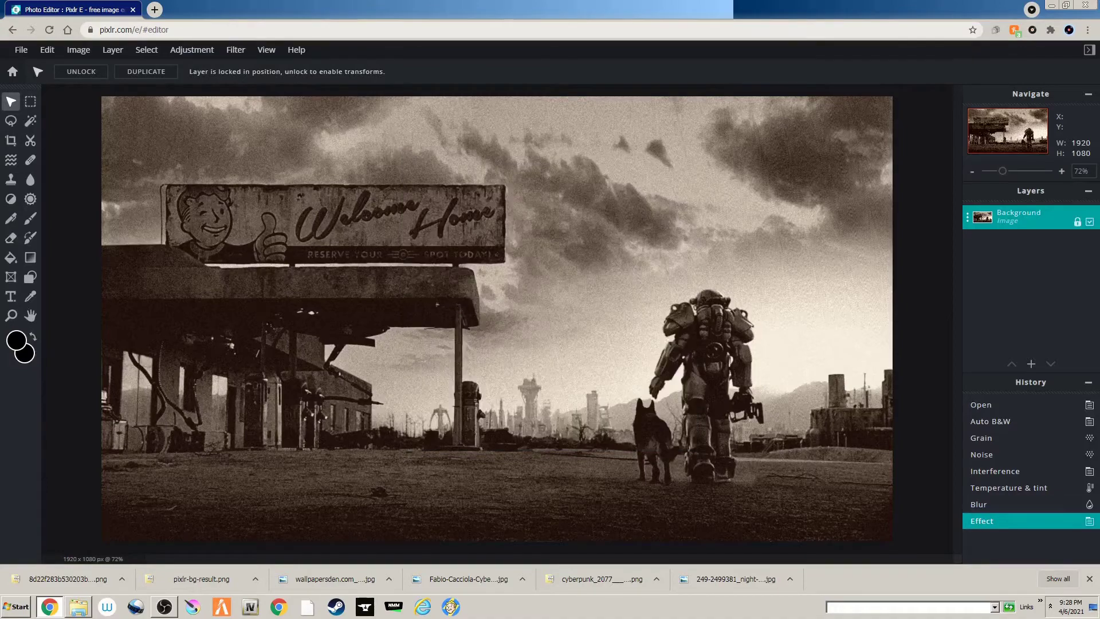
Apply a black Outline filter to the wallpaper with a size of 150 and an opacity of 0%.
scroll(604, 444, "up", 3)
scroll(605, 444, "down", 3)
left_click(235, 50)
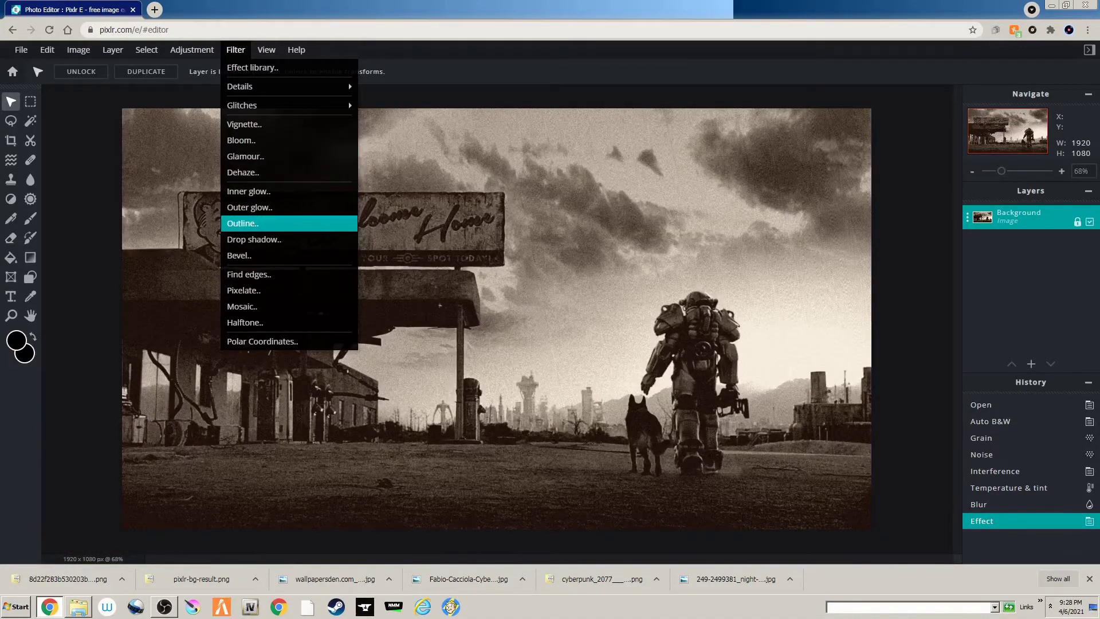
left_click(243, 223)
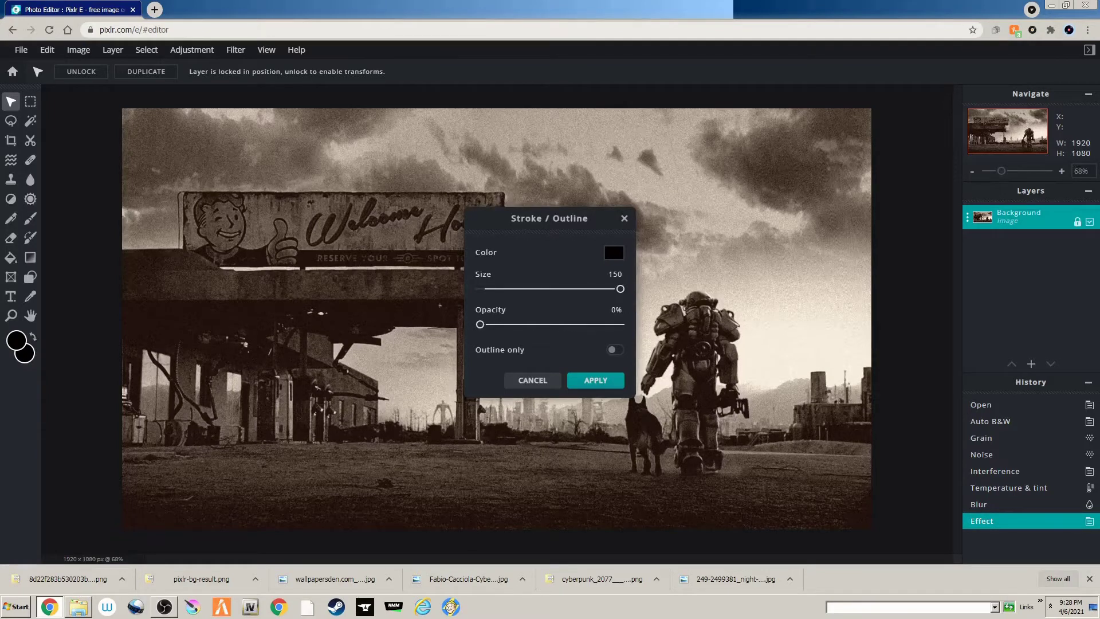
left_click(601, 378)
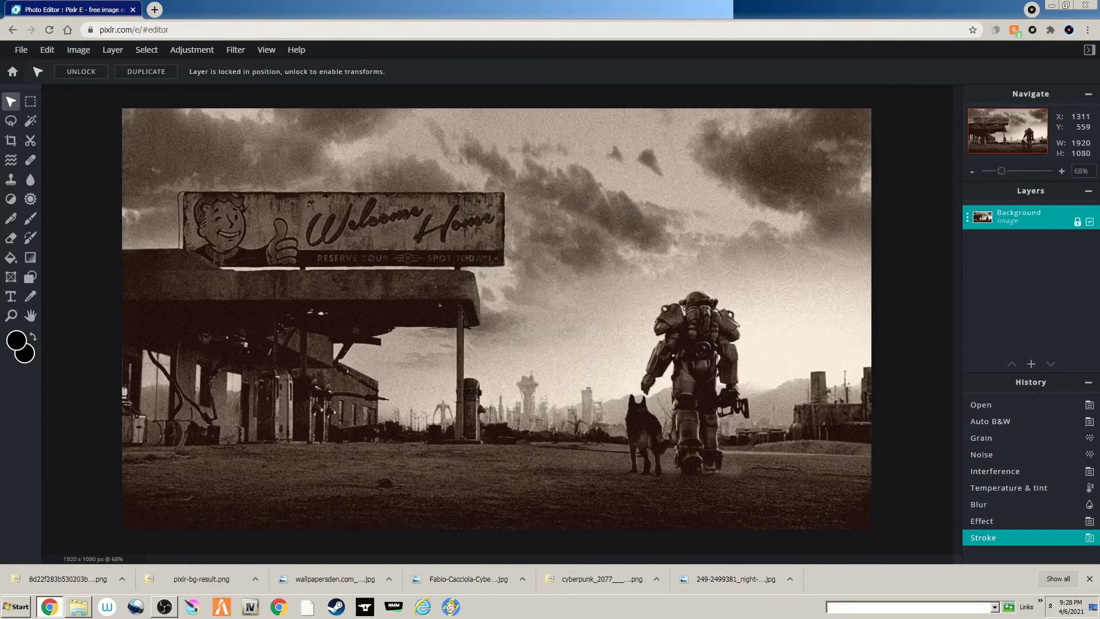
Try the Bevel filter on the wallpaper with a larger angle, and cancel it.
left_click(266, 49)
mouse_move(235, 50)
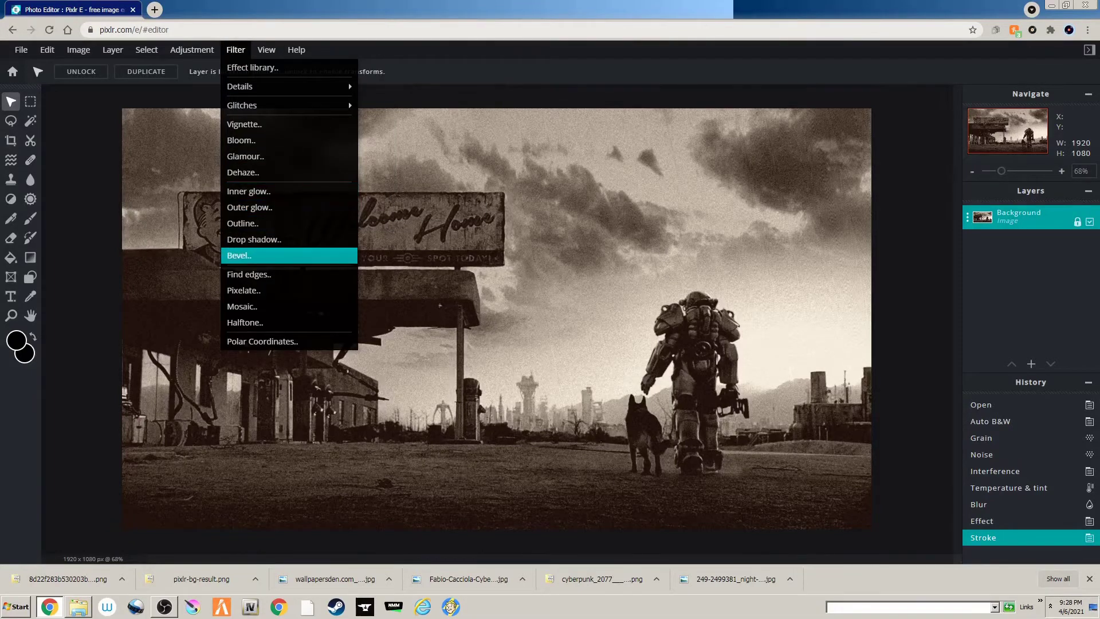
left_click(241, 256)
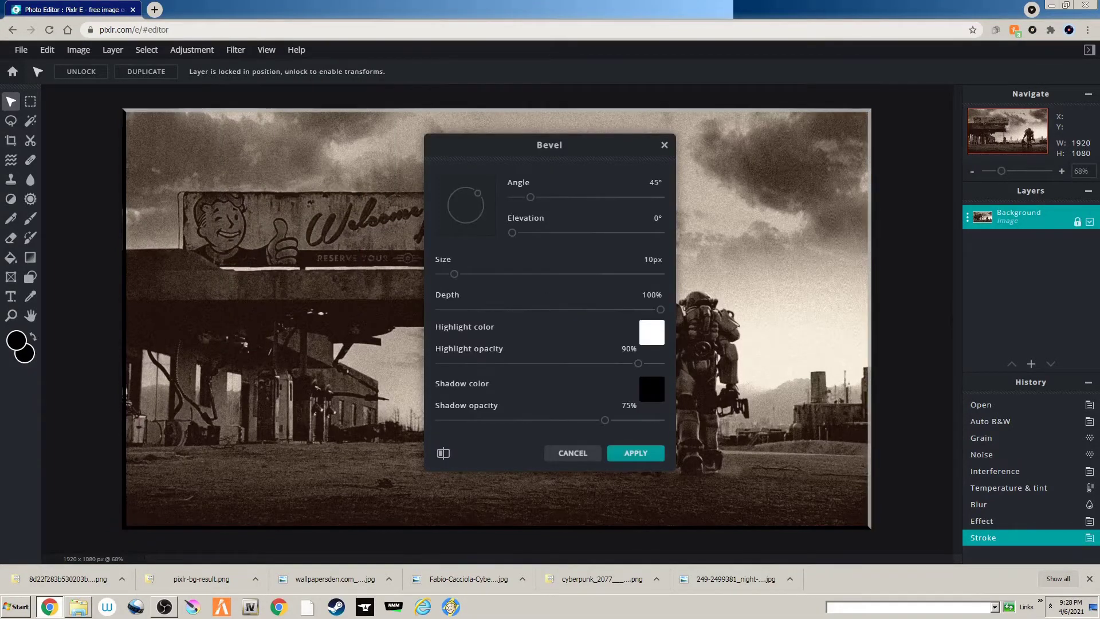
left_click_drag(532, 197, 595, 197)
key("Escape")
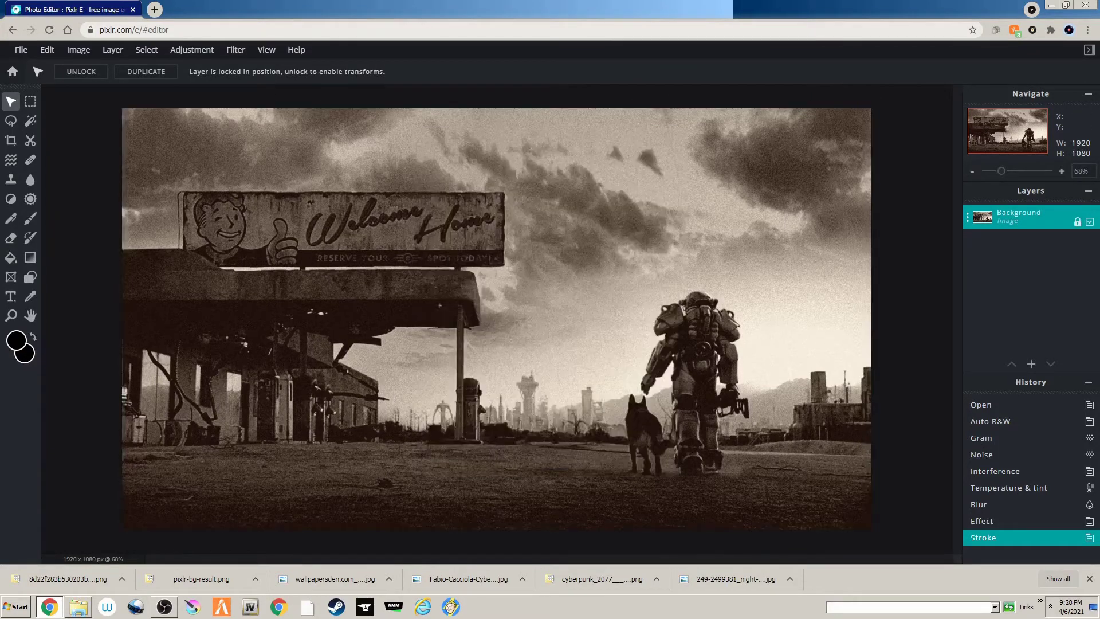
Try the Halftone filter on the wallpaper at a frequency of 200, and cancel it.
left_click(266, 50)
mouse_move(235, 50)
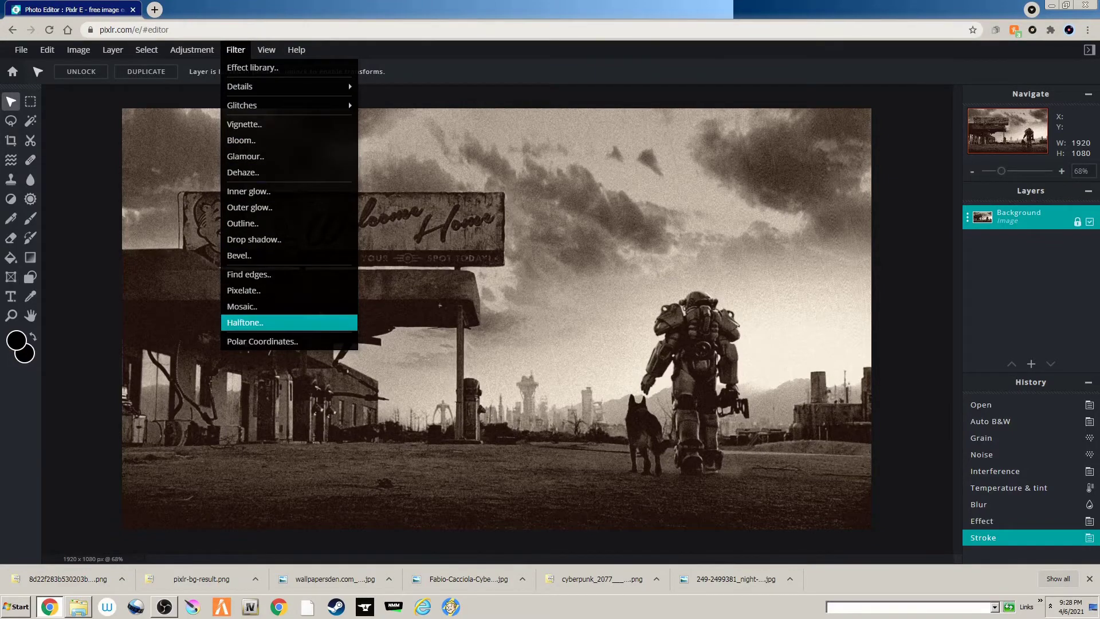
left_click(245, 322)
left_click_drag(480, 321, 652, 320)
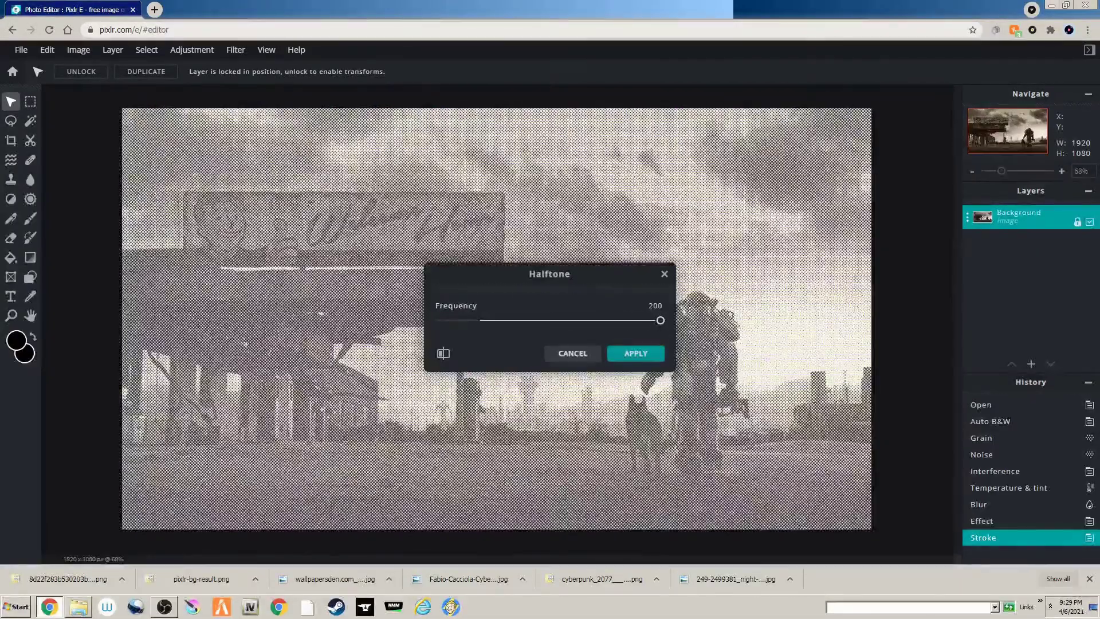
left_click(573, 353)
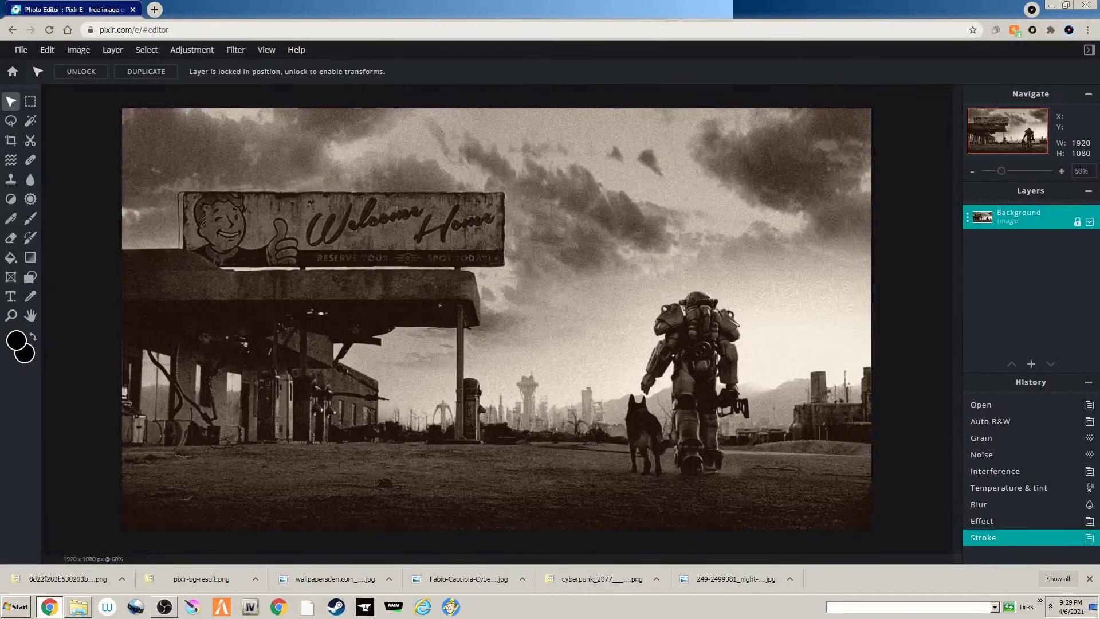
Try the Fringe glitch filter on the wallpaper with an amount of -1, and cancel it.
left_click(235, 50)
mouse_move(252, 105)
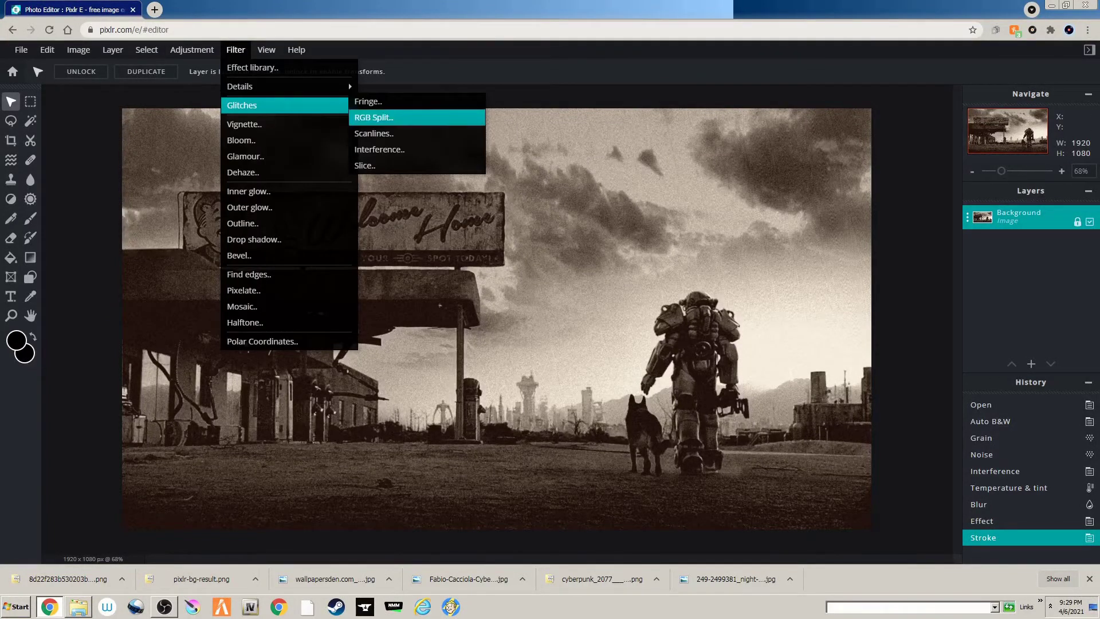
left_click(368, 102)
mouse_move(549, 321)
left_mouse_down()
mouse_move(658, 321)
mouse_move(533, 320)
mouse_move(548, 320)
left_mouse_up()
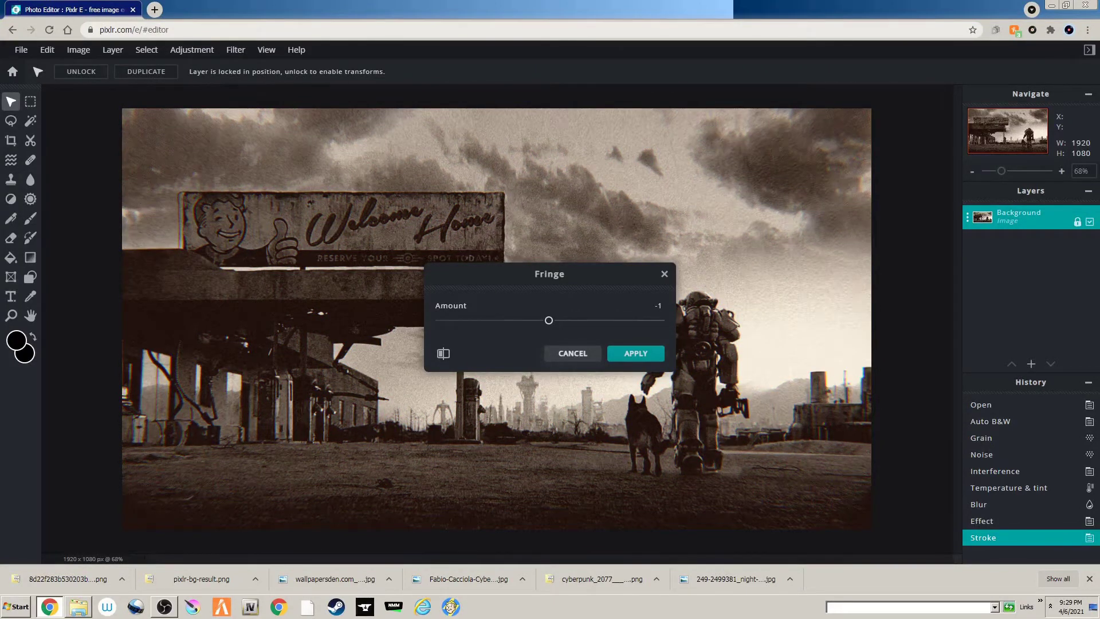
left_click(571, 353)
Set the Slice glitch filter to a seed of 0 and an amount of 25, and reduce its distance.
left_click(235, 50)
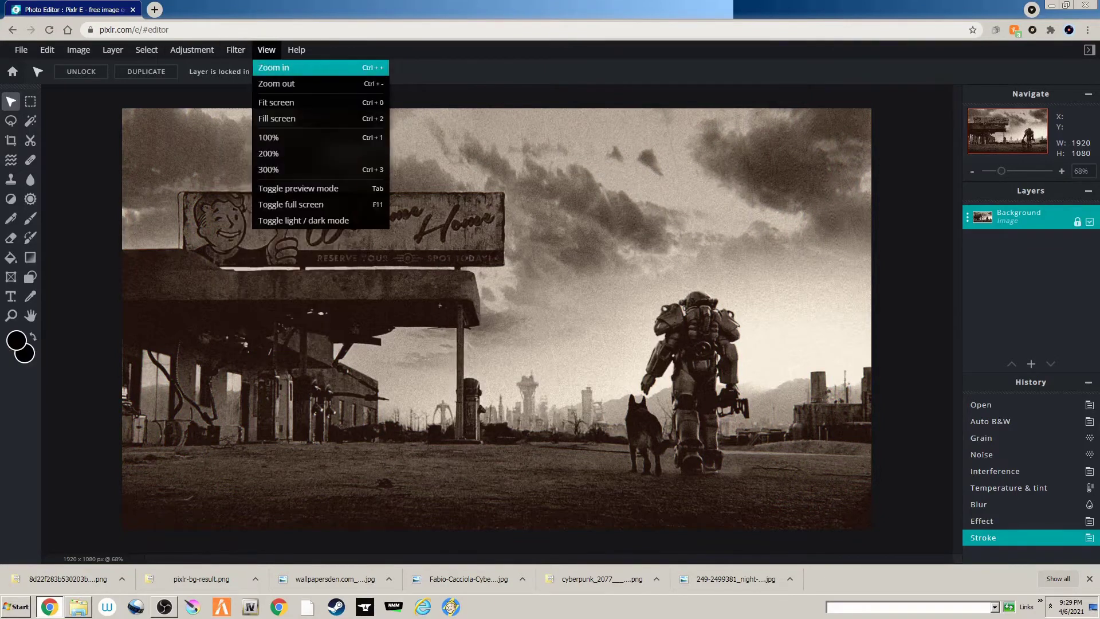
mouse_move(287, 104)
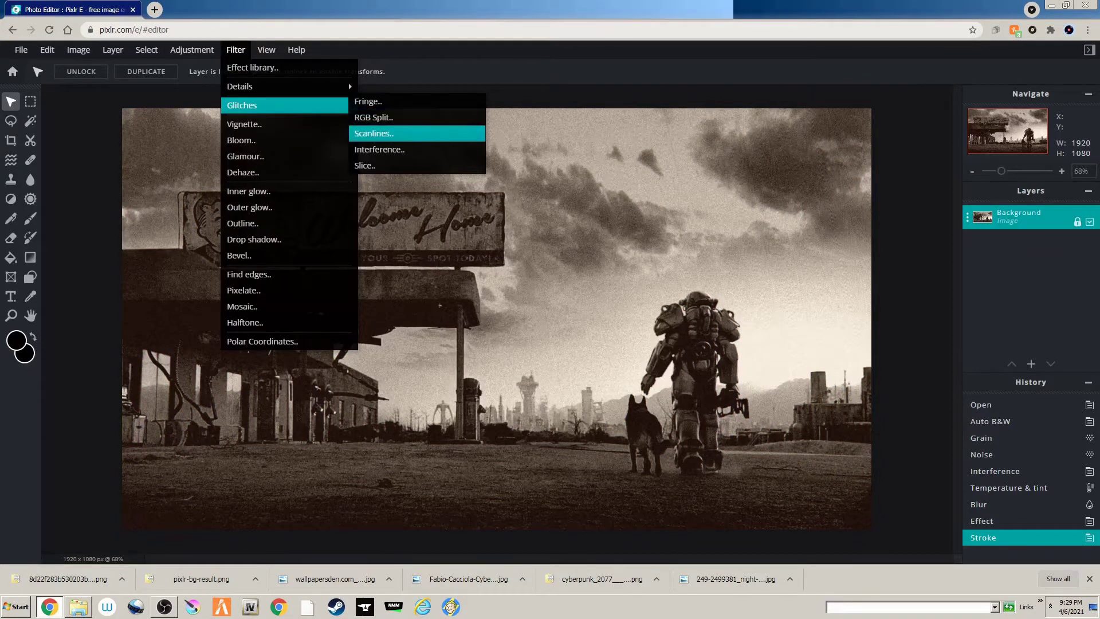
left_click(378, 165)
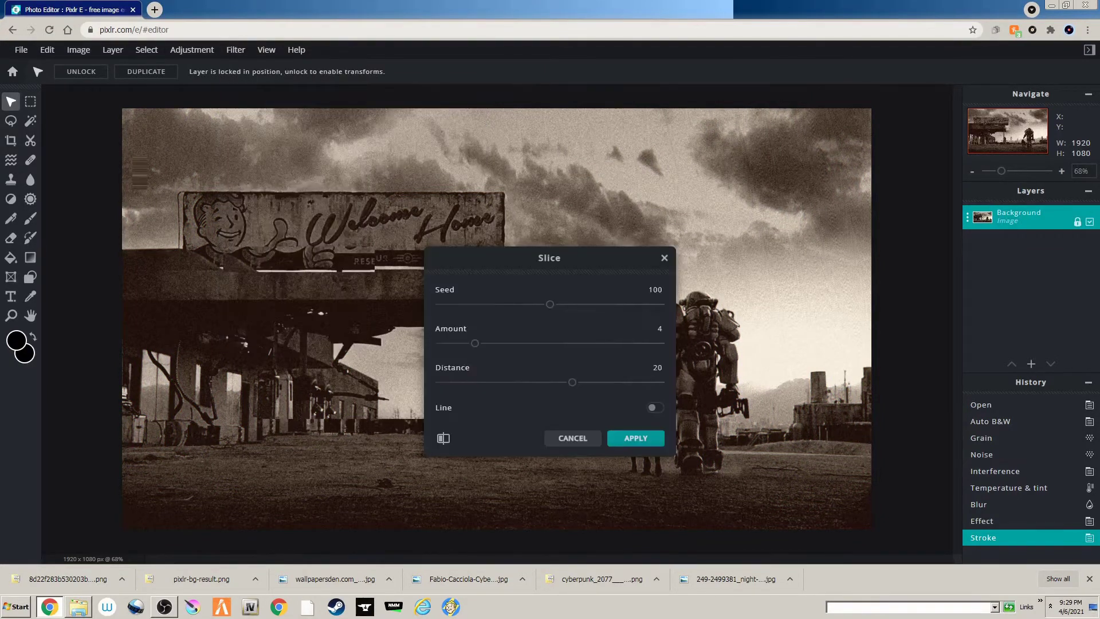
left_click_drag(549, 304, 485, 305)
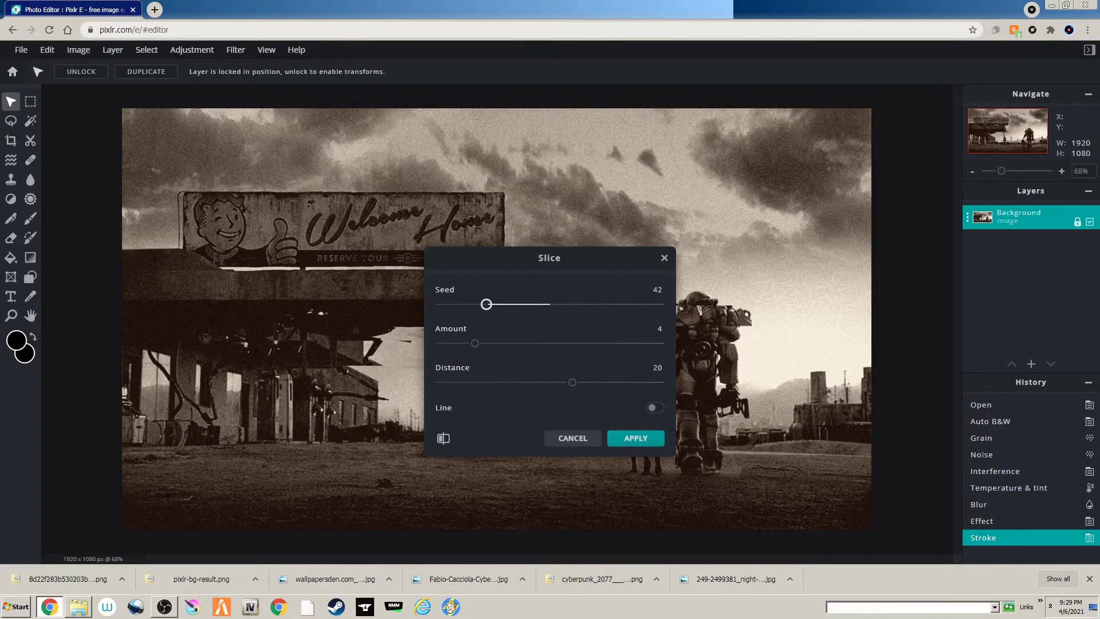
left_click_drag(475, 343, 661, 343)
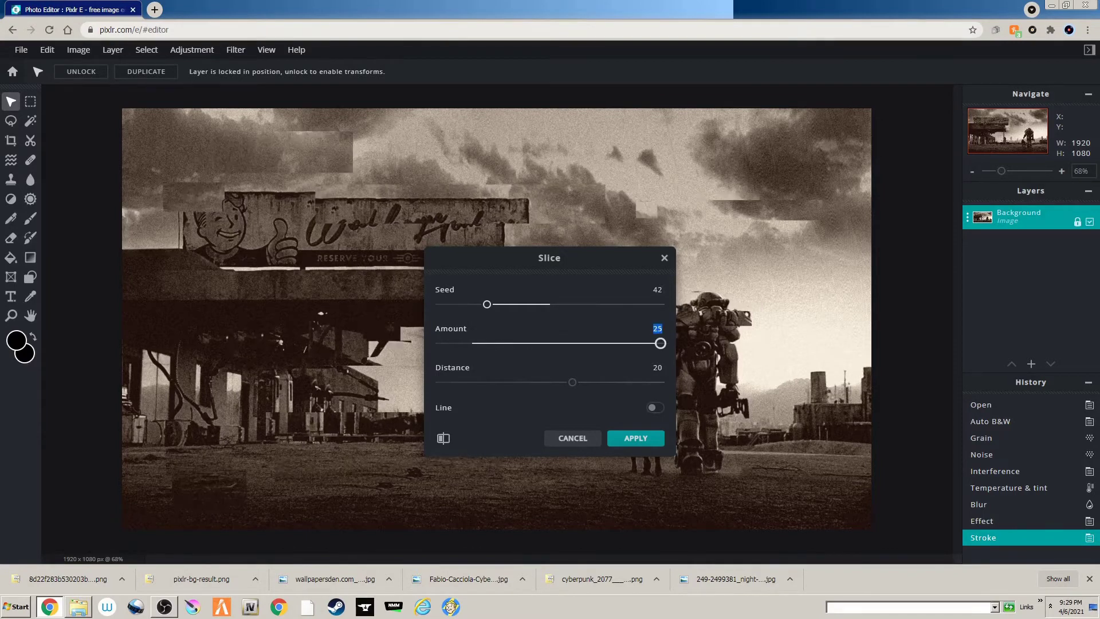
left_click_drag(487, 304, 440, 304)
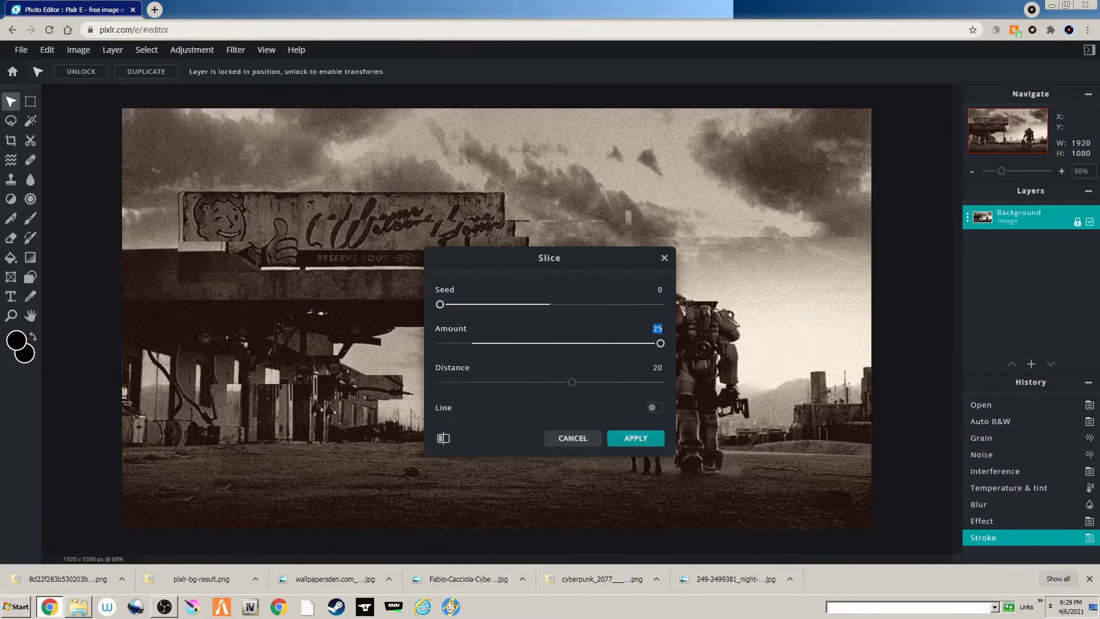
left_click_drag(572, 382, 543, 382)
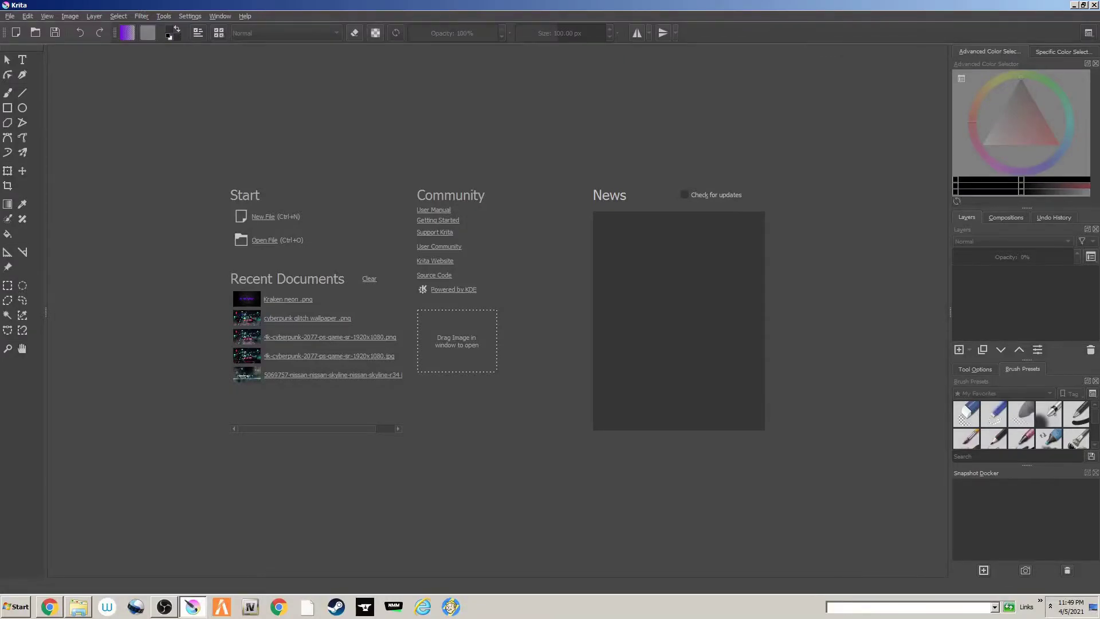
In Krita, create a new custom document 1920 px wide and 1080 px high.
key("ctrl+n")
left_click(419, 174)
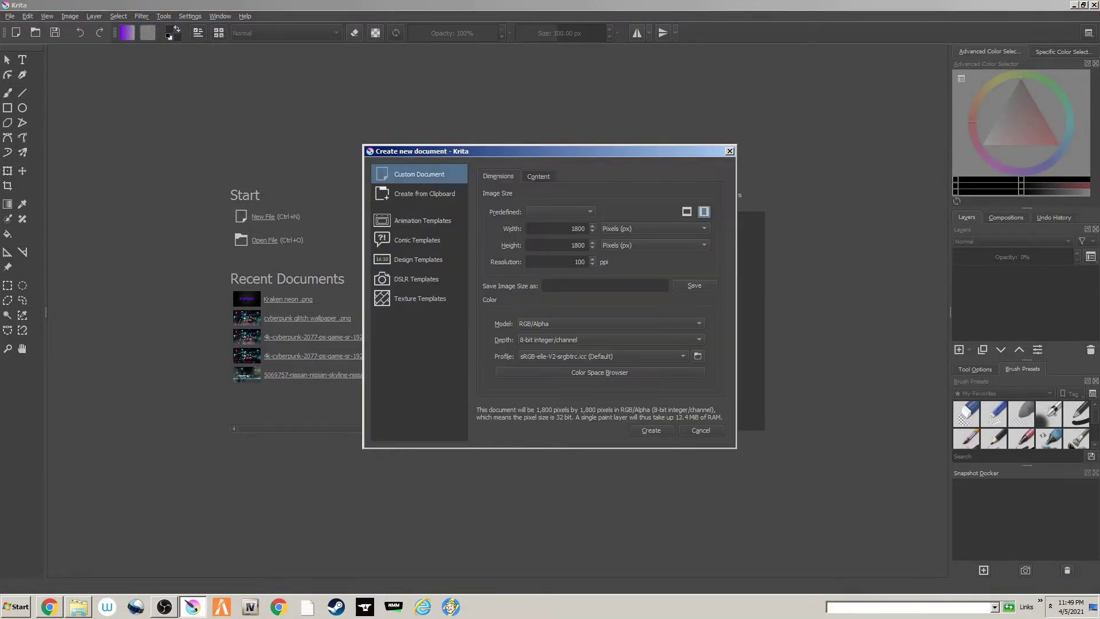
double_click(581, 245)
double_click(576, 228)
type("1920")
key("Tab")
type("18")
key("BackSpace")
type("080")
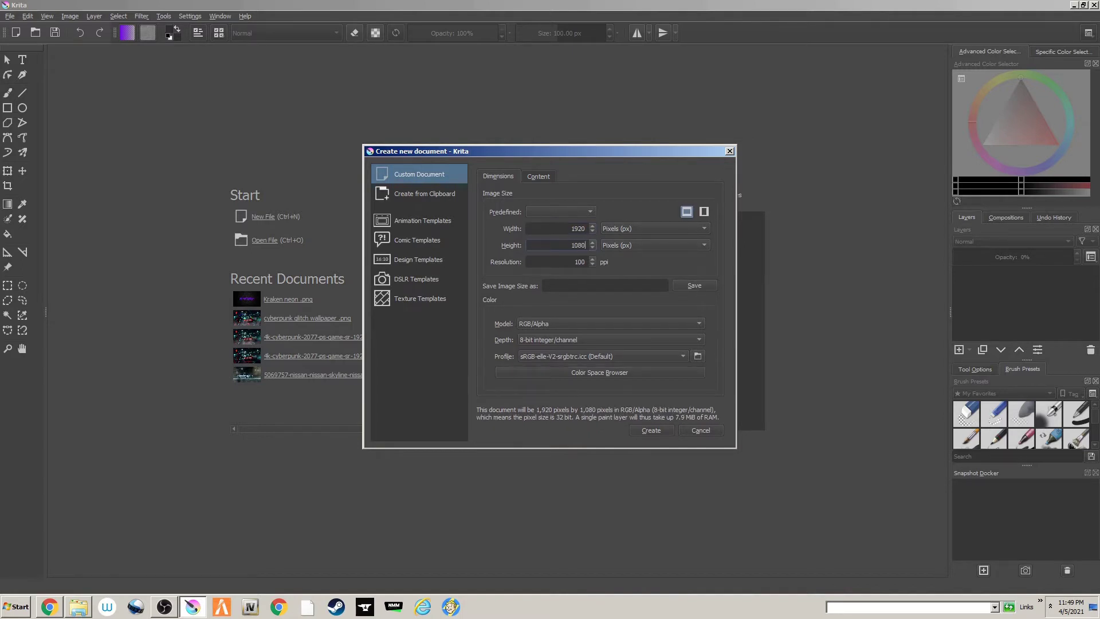
left_click(650, 431)
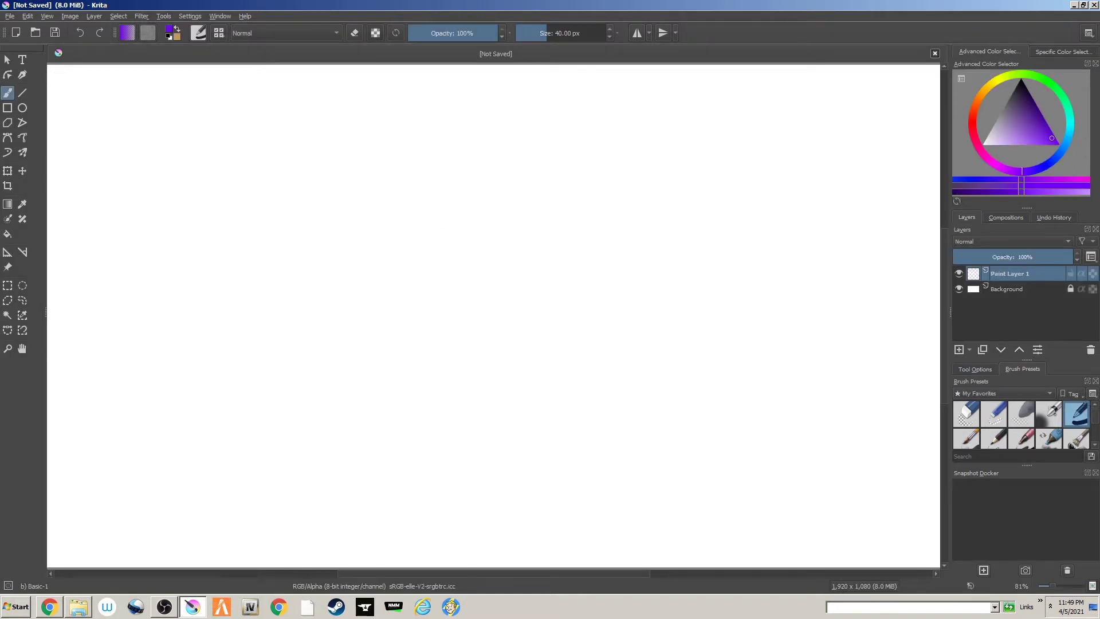
Cut Paint Layer 1 and the unlocked white Background layer to leave an empty transparent canvas.
right_click(1010, 269)
left_click(1009, 315)
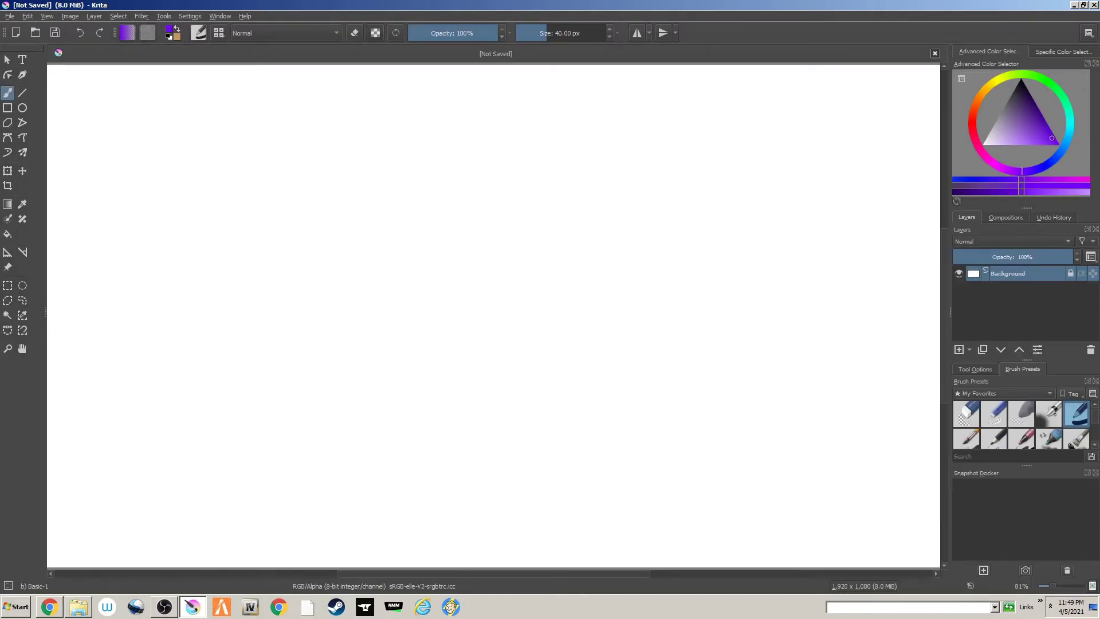
right_click(998, 270)
left_click(998, 315)
right_click(1003, 280)
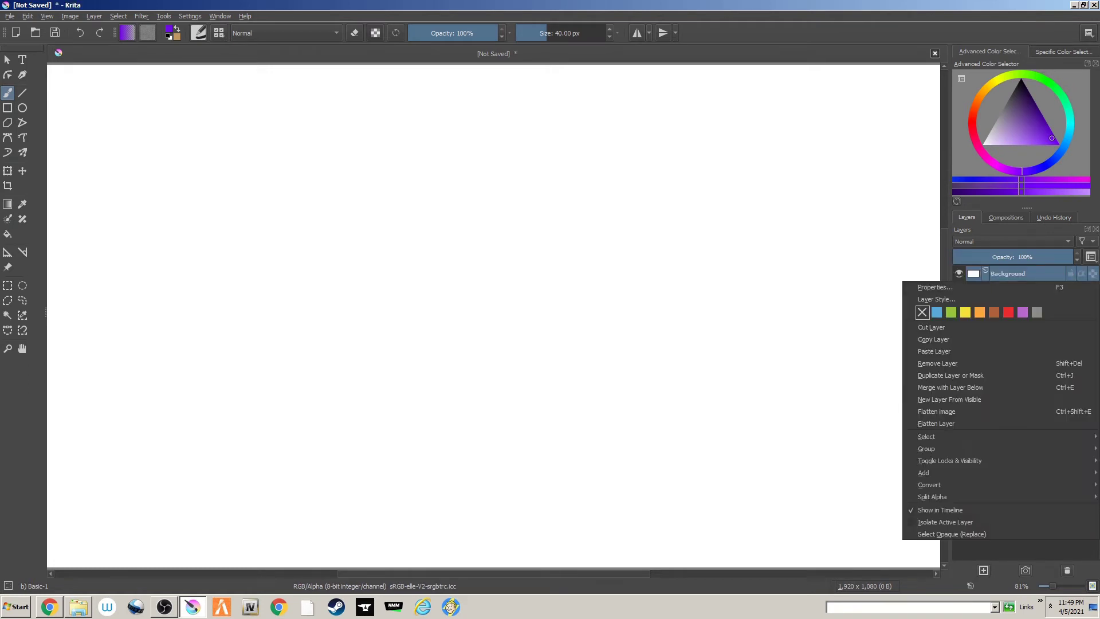
left_click(1002, 327)
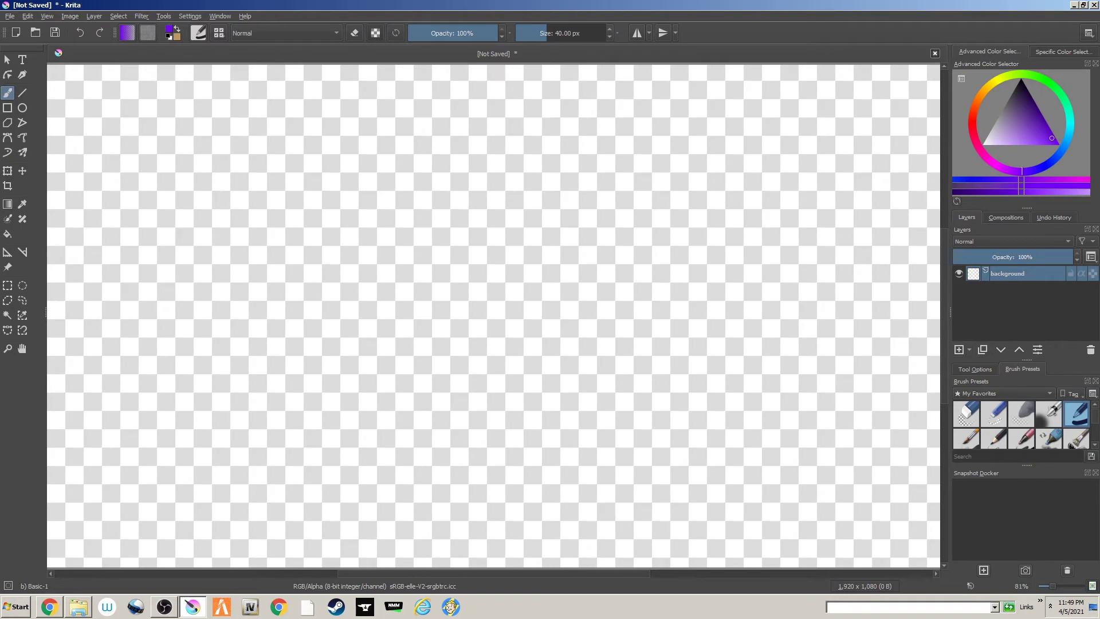
Paint a black, gently hilly ground across the canvas's lower part on a new paint layer with a 1,000 px brush.
key("Insert")
left_click_drag(573, 33, 608, 33)
left_click(1021, 79)
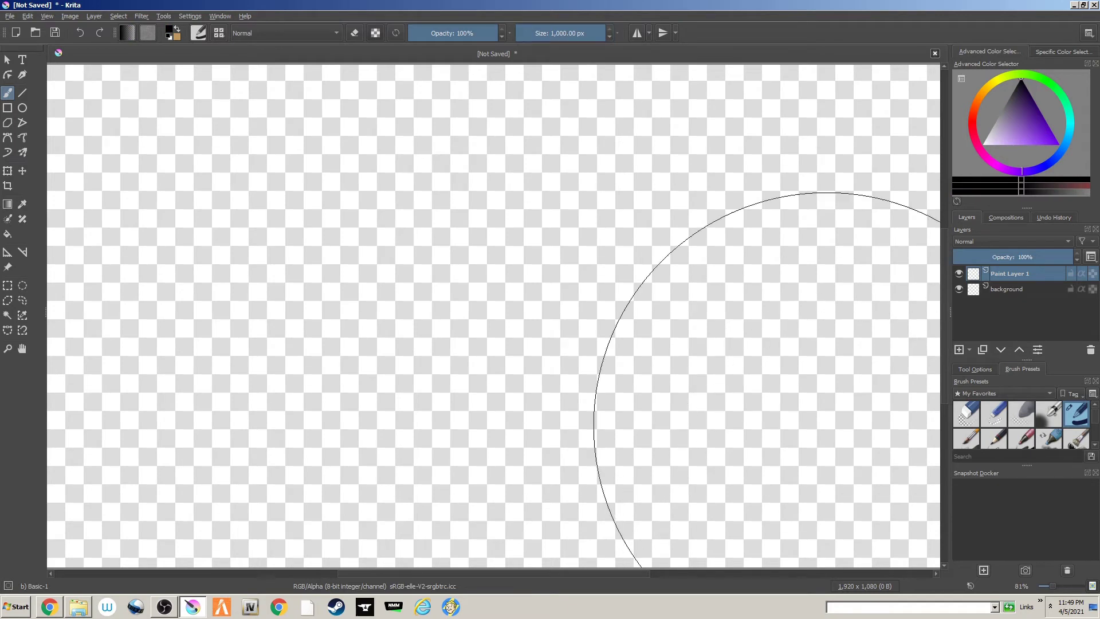
scroll(756, 403, "down", 6)
mouse_move(773, 398)
left_mouse_down()
mouse_move(791, 393)
mouse_move(640, 395)
left_mouse_up()
scroll(647, 396, "up", 4)
left_click_drag(714, 351, 229, 533)
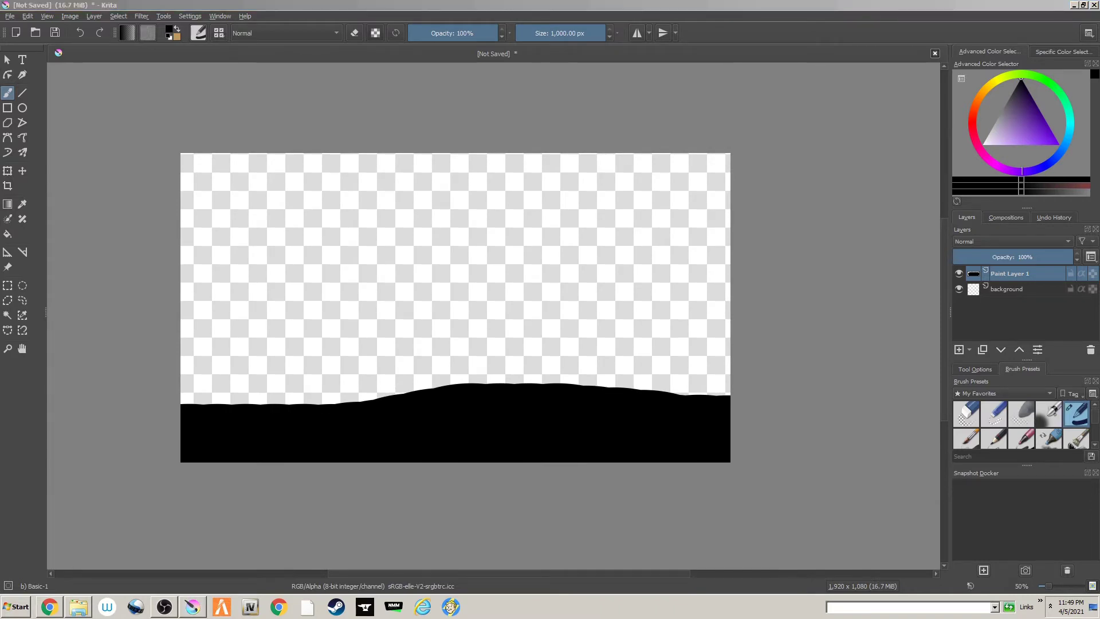
Insert oak-31915.png as a new layer, then scale the tree down and stand it on the crest of the hill.
left_click(339, 322)
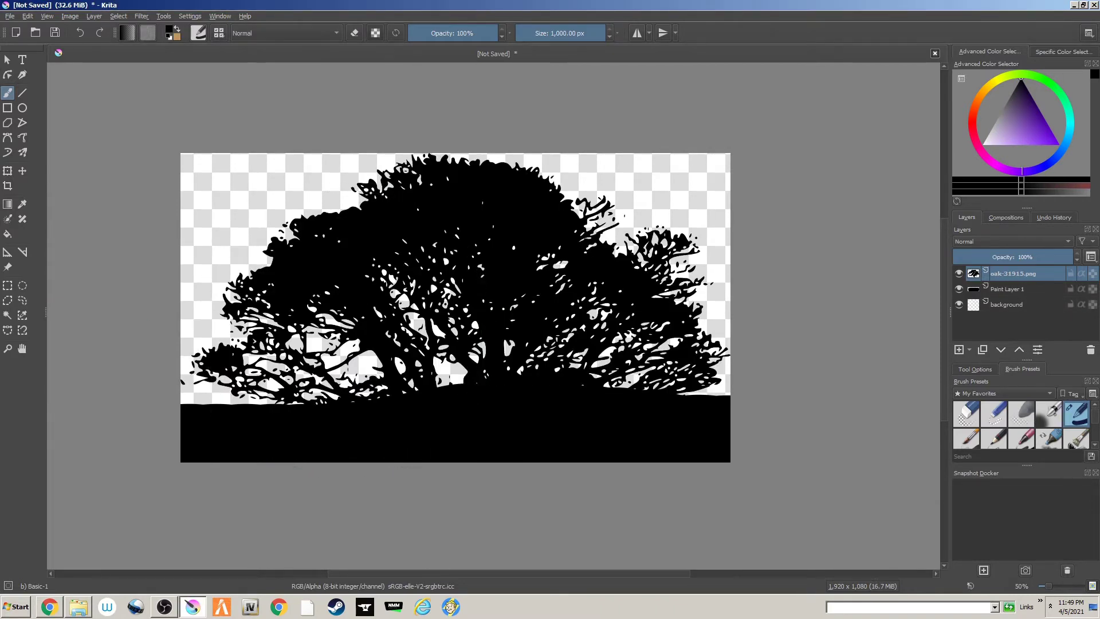
key("ctrl+t")
left_click_drag(470, 287, 476, 174)
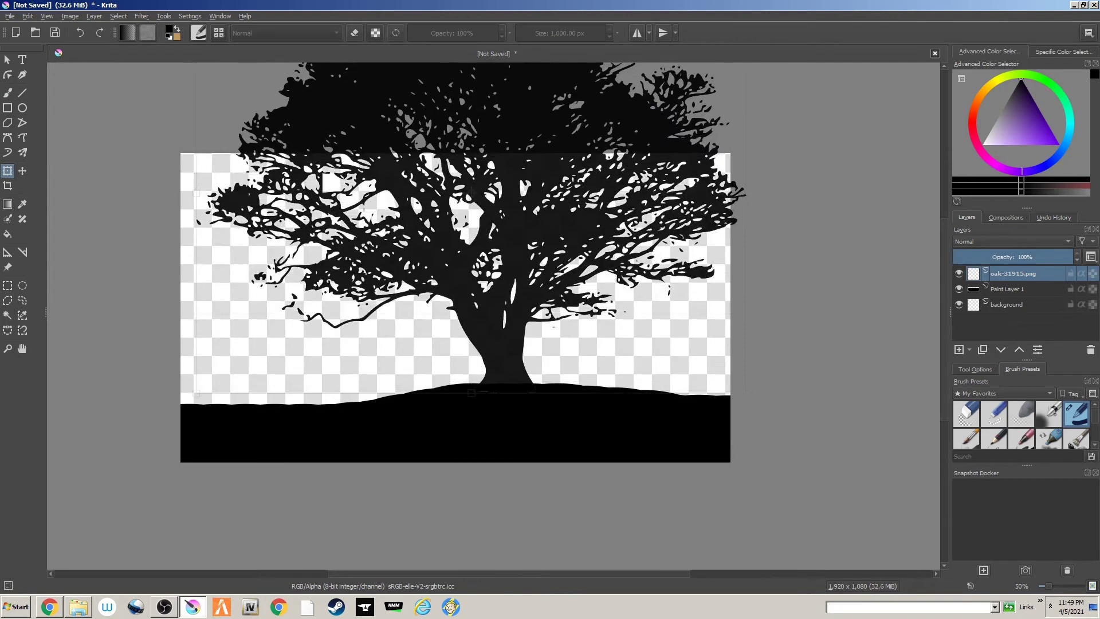
scroll(475, 174, "down", 4)
left_click_drag(543, 129, 478, 202)
scroll(678, 184, "up", 5)
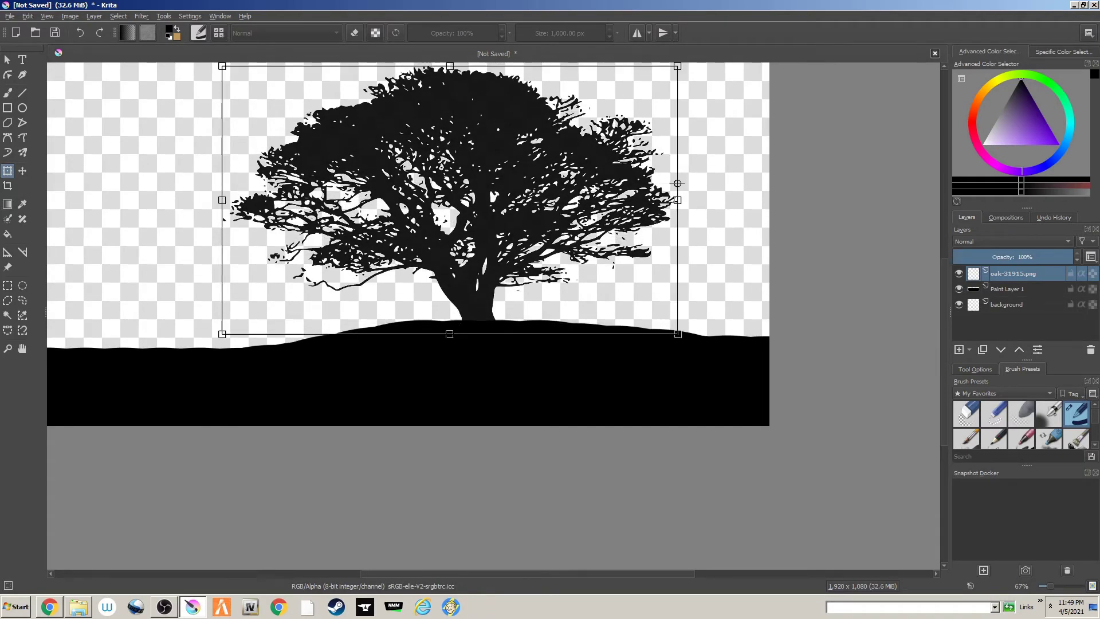
left_click(7, 92)
left_click_drag(405, 187, 496, 181)
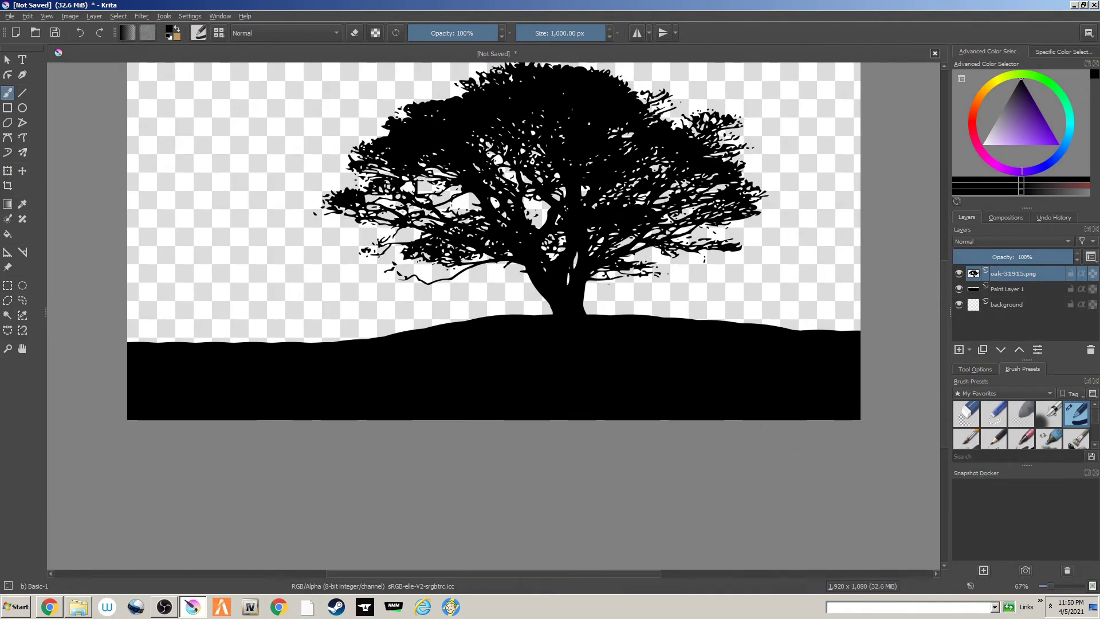
Duplicate the oak layer and shrink the copy to stand on the flat ground left of the large tree.
key("ctrl+j")
key("ctrl+t")
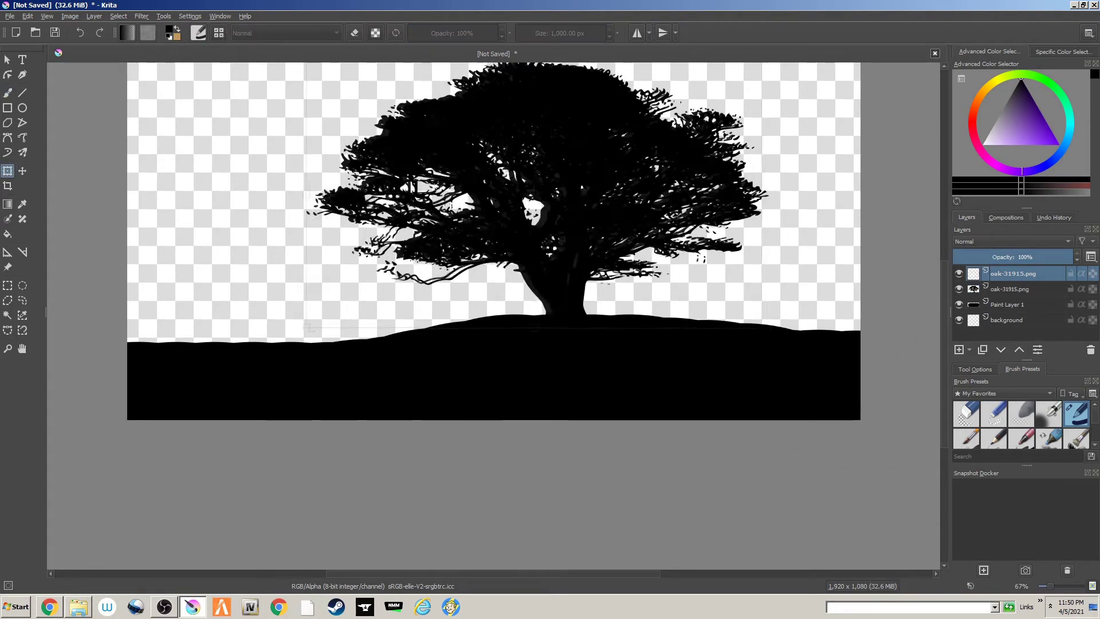
left_click_drag(541, 195, 218, 212)
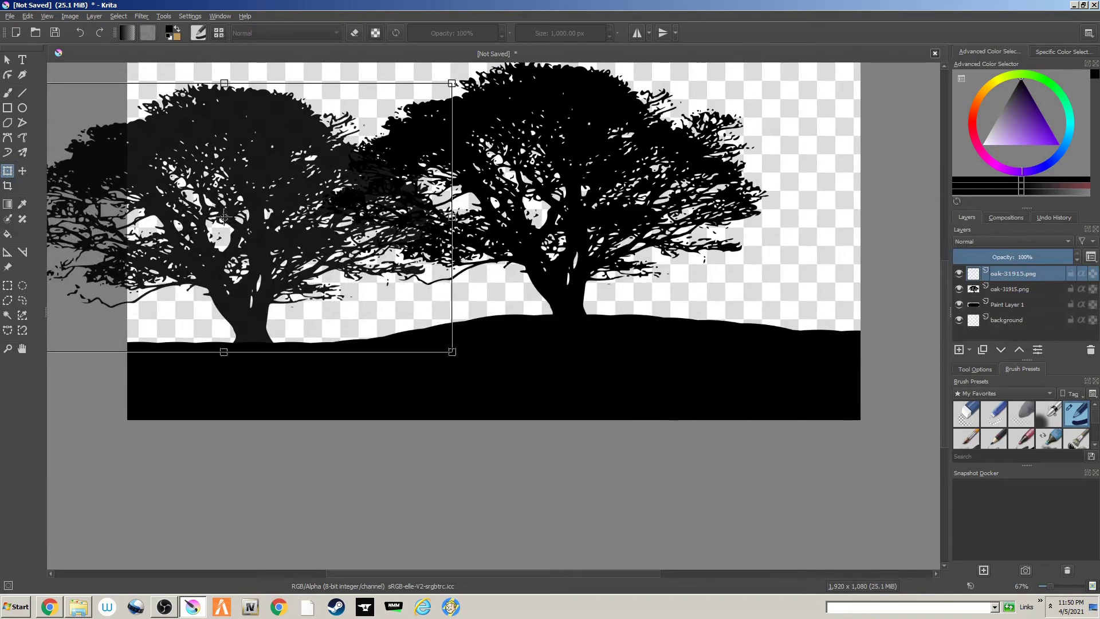
left_click_drag(452, 83, 274, 172)
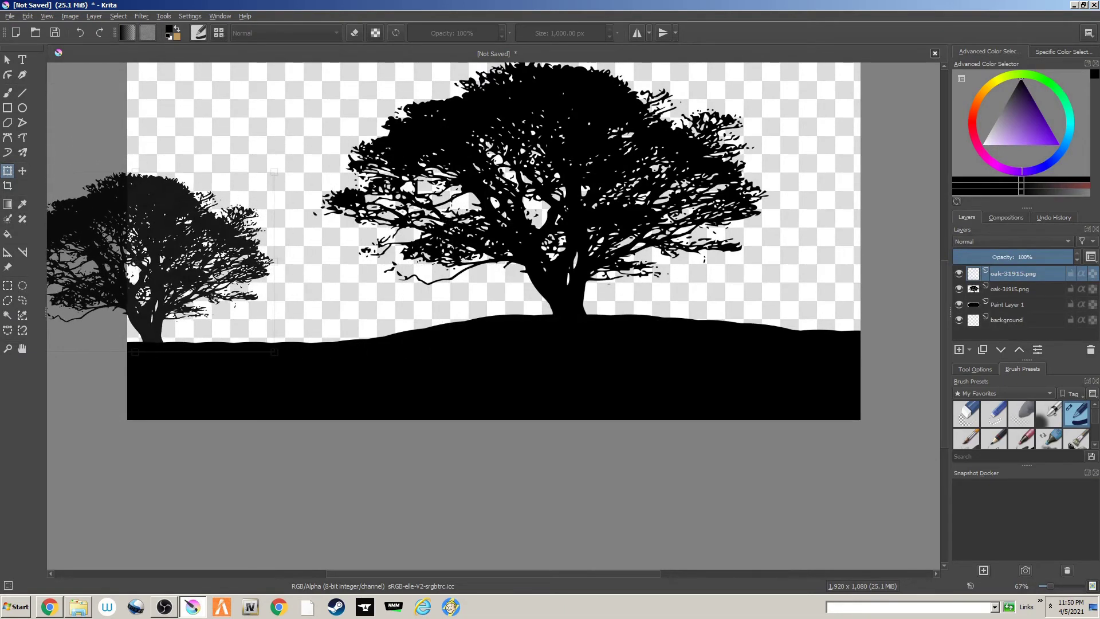
left_click_drag(135, 262, 204, 271)
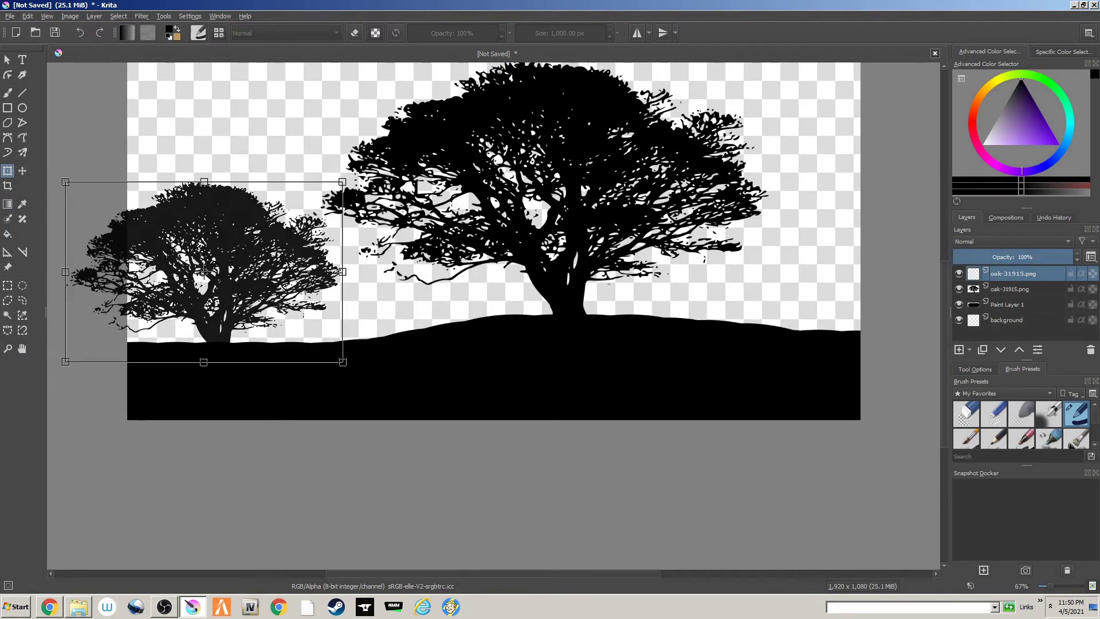
left_click_drag(342, 182, 260, 238)
left_click_drag(166, 292, 217, 284)
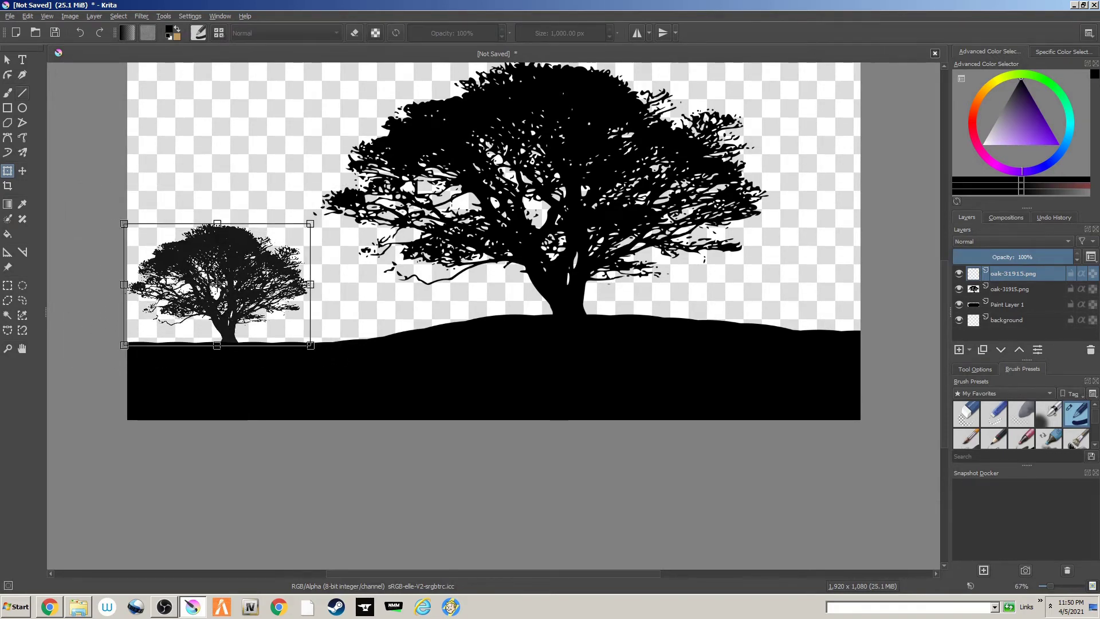
key("b")
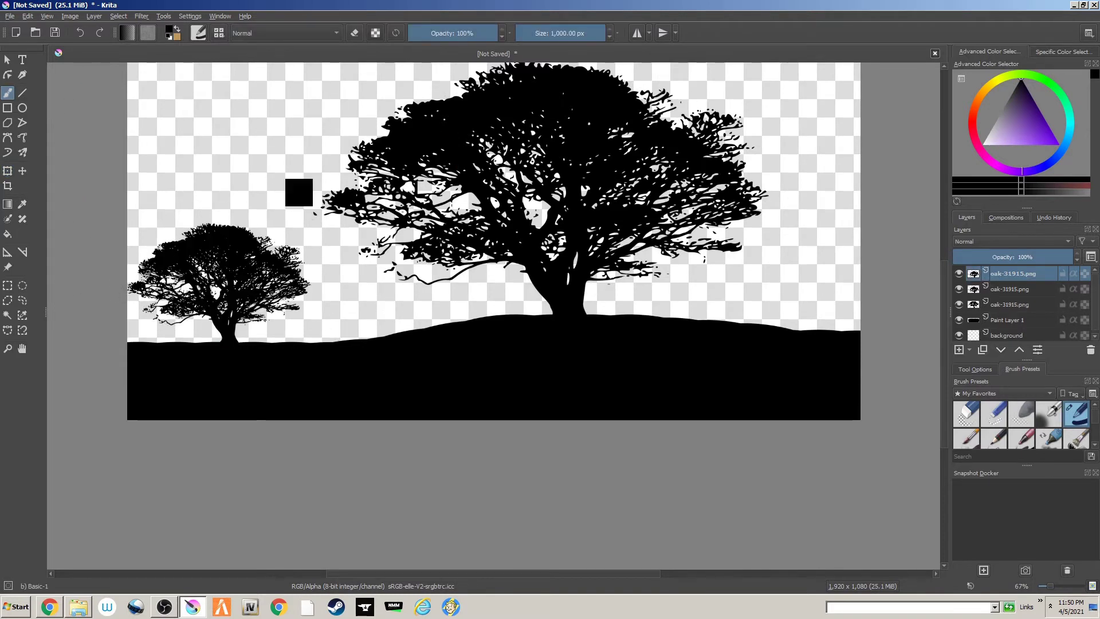
Add another copy of the small oak and shrink it further, placing it between the small and large trees.
key("ctrl+t")
left_click_drag(216, 281, 334, 282)
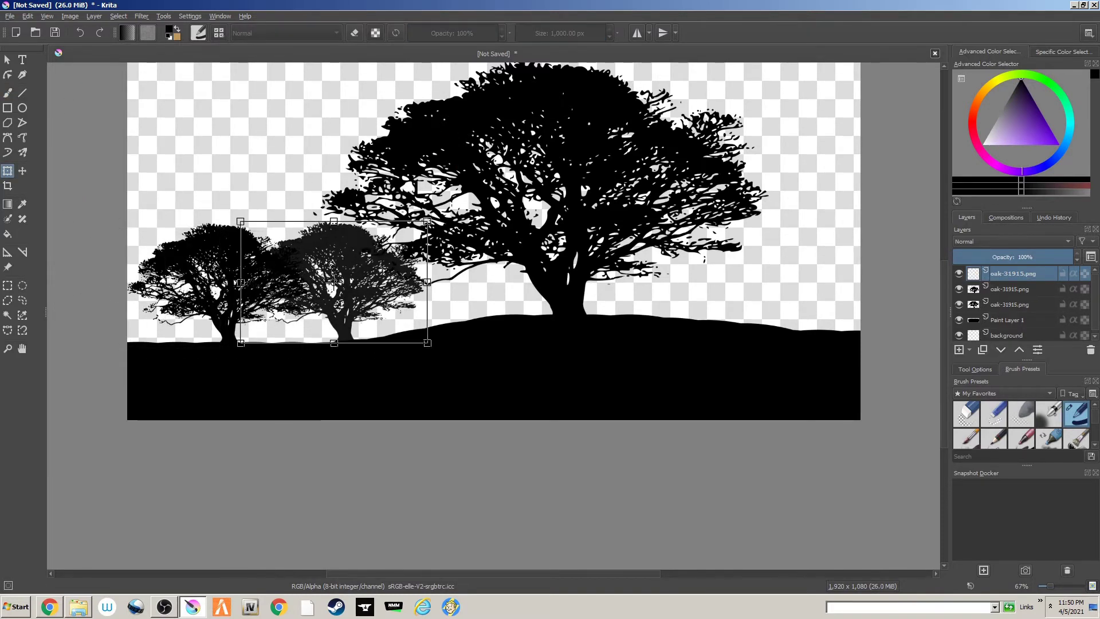
left_click_drag(428, 221, 330, 286)
left_click_drag(284, 315, 373, 271)
key("b")
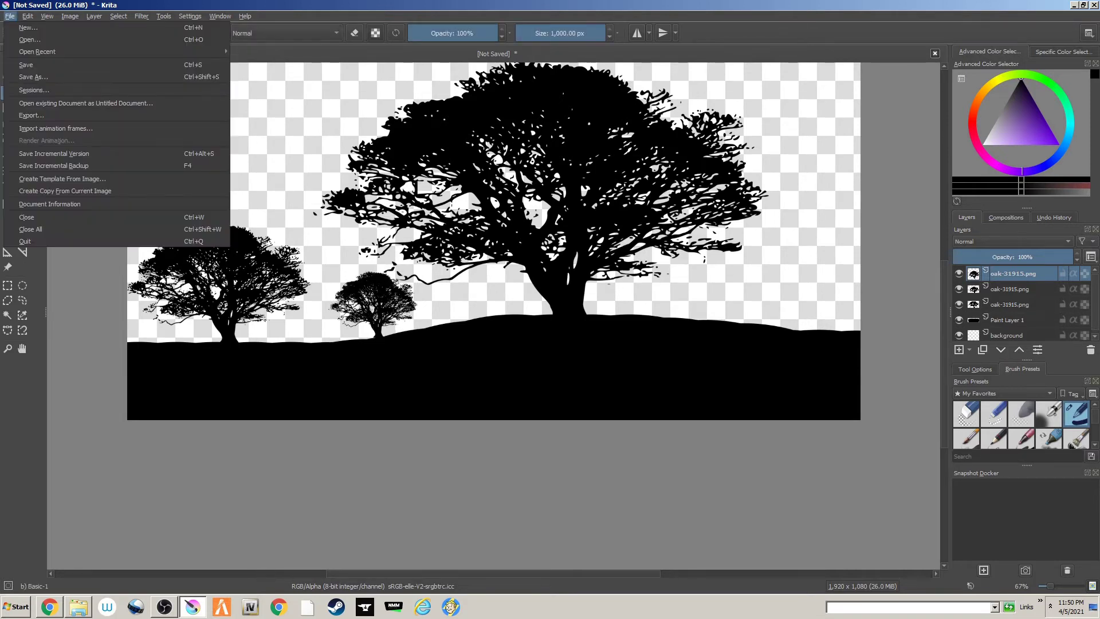
Save the document as a PNG image named "tree walpaper" in the wallpaper folder, keeping the offered PNG options.
left_click(9, 16)
left_click(23, 76)
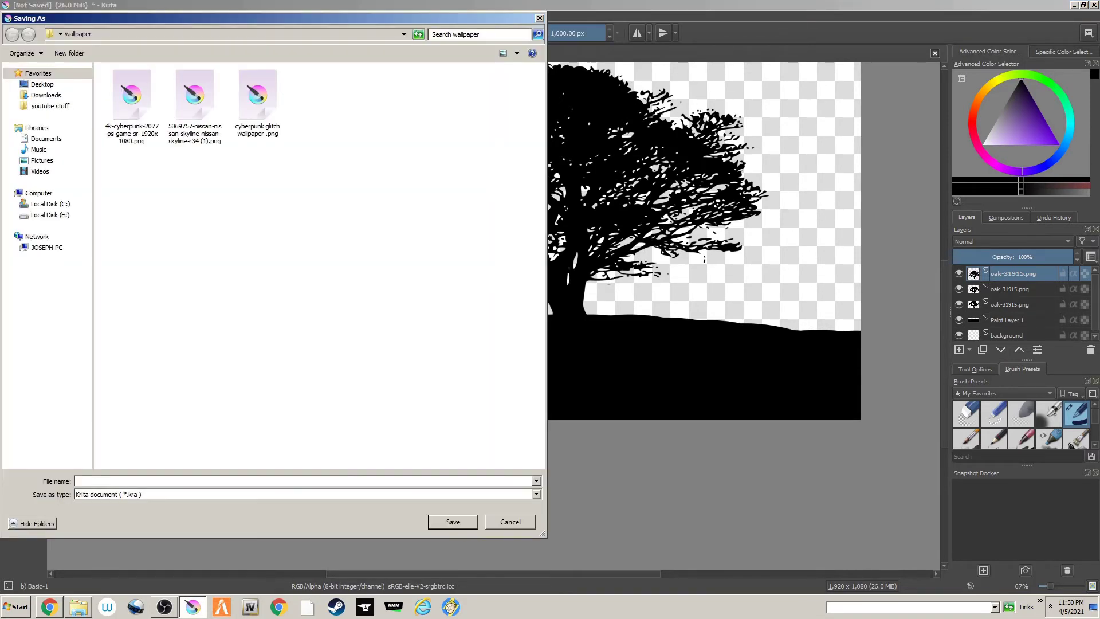
left_click(304, 494)
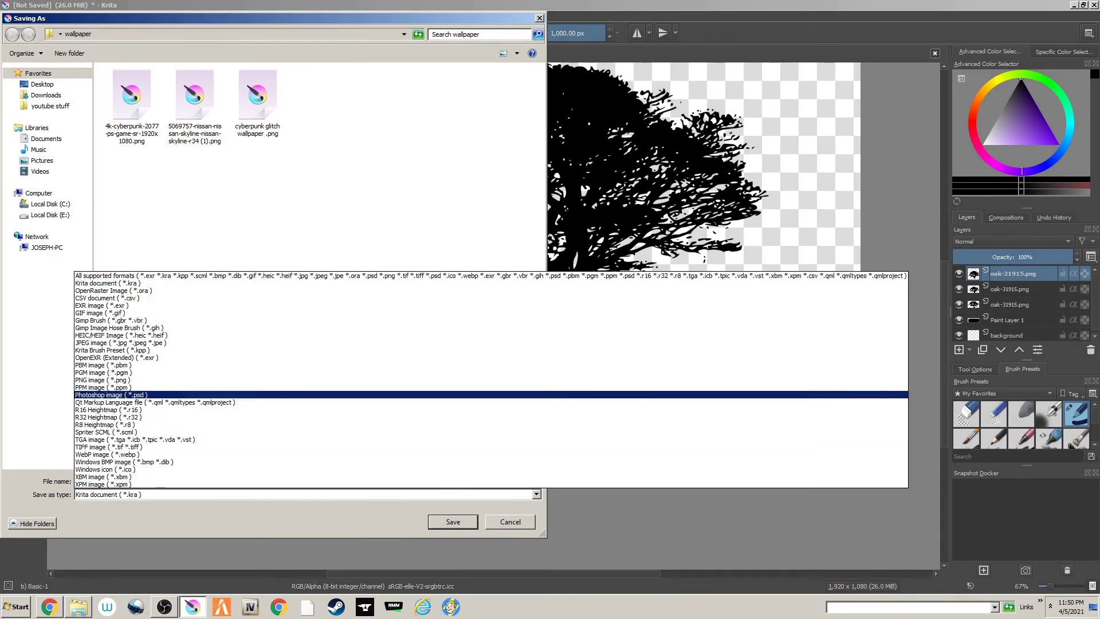
left_click(102, 380)
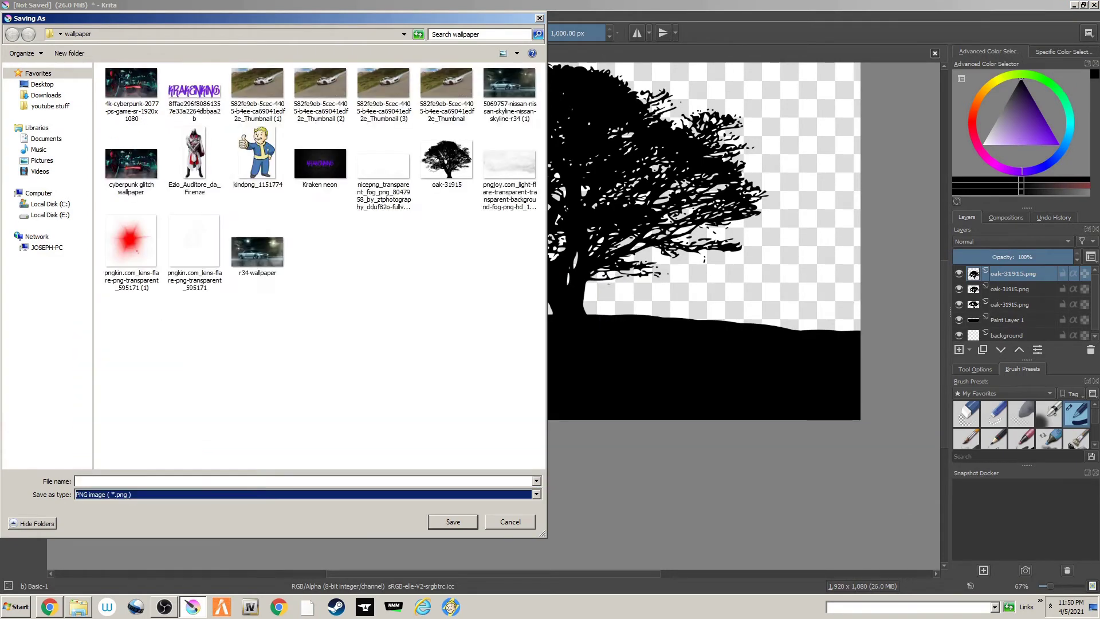
left_click(103, 481)
type("tree w")
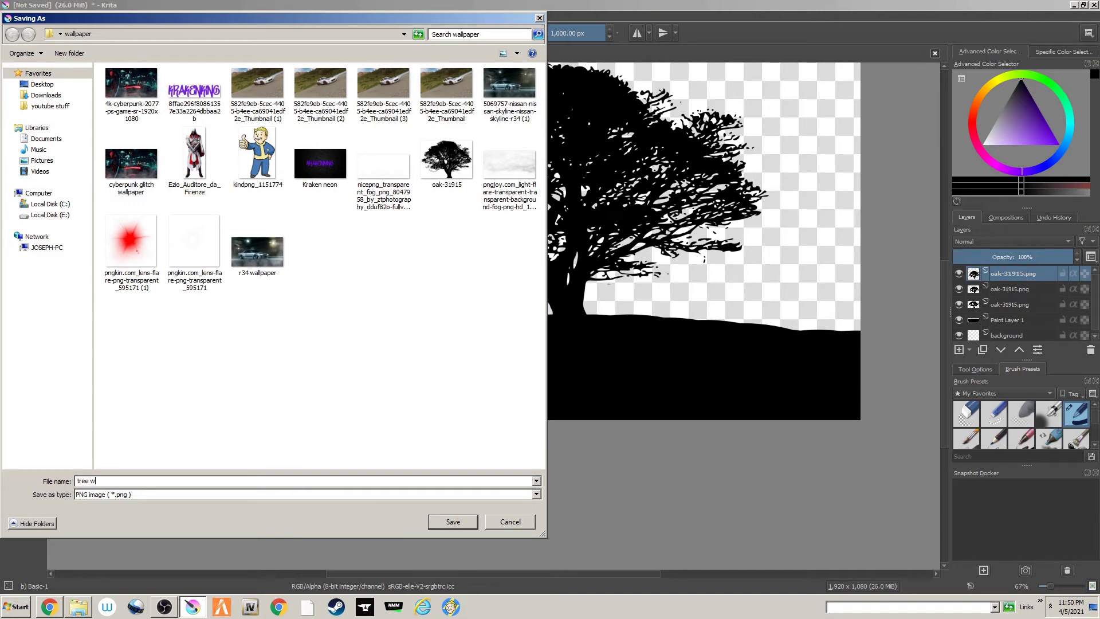
type("alpaper")
key("Return")
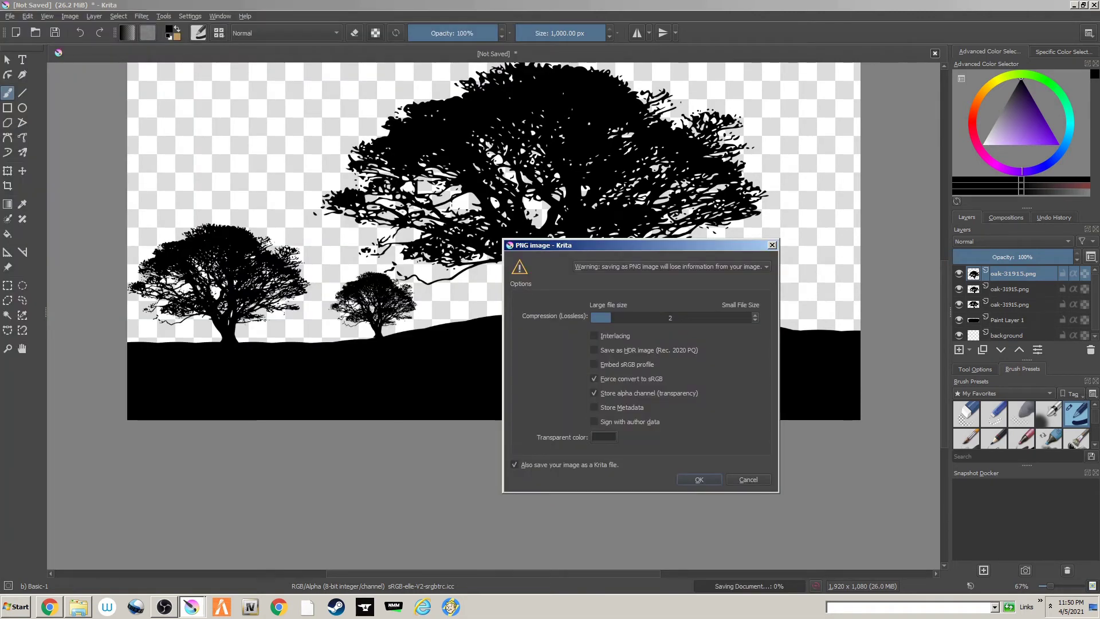
left_click(698, 479)
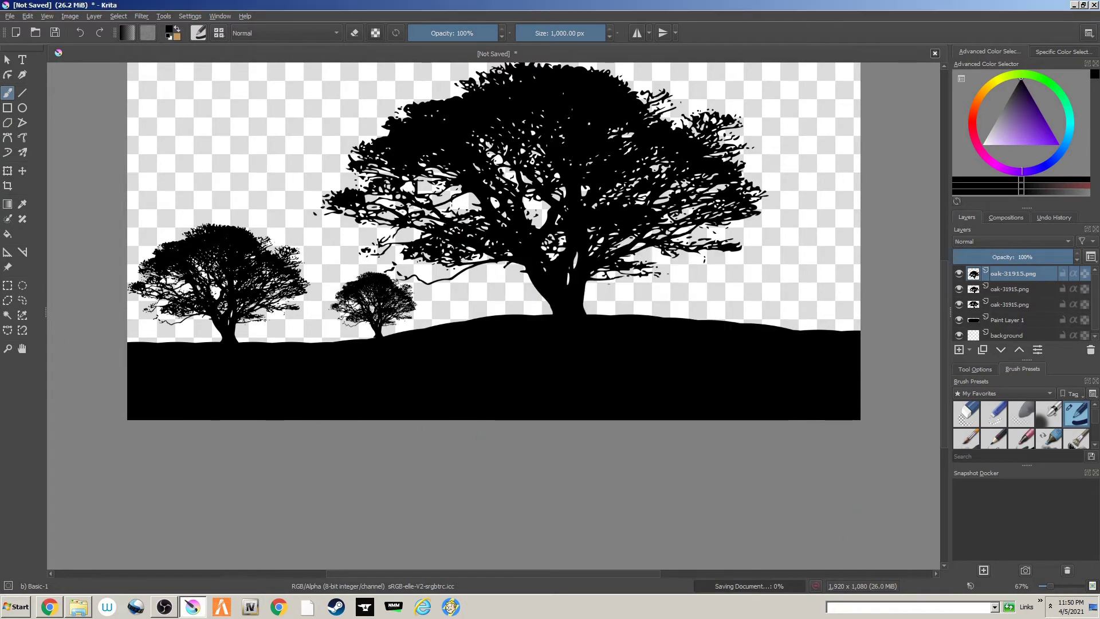
Switch to Pixlr E in the browser and create a new 1920 x 1080 image named "wallpaper".
left_click(50, 606)
left_click_drag(779, 7, 837, 0)
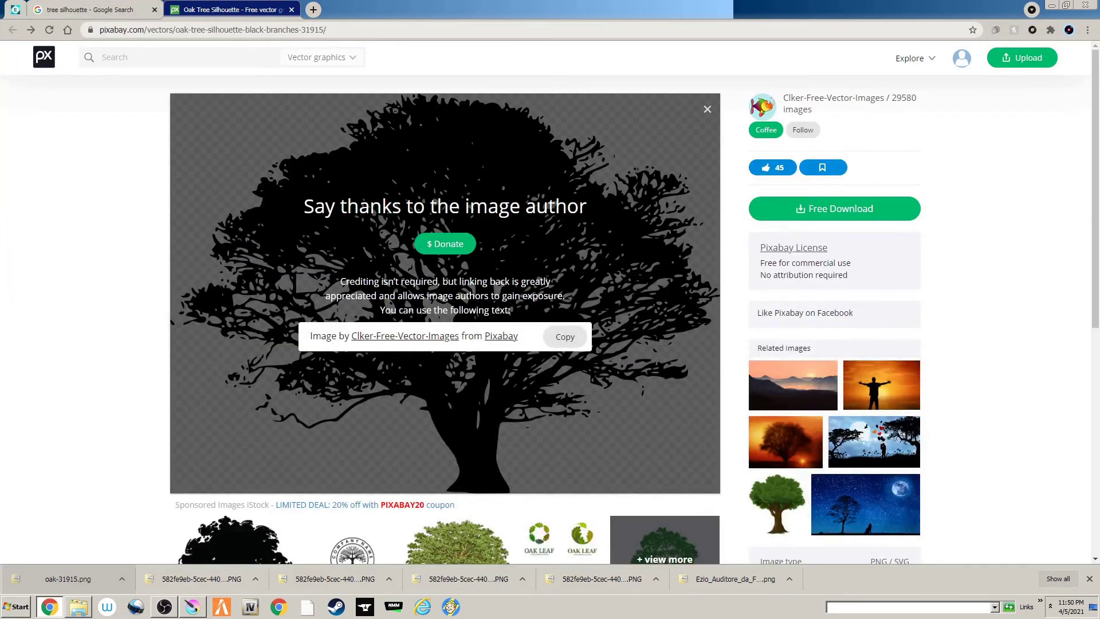
left_click(15, 10)
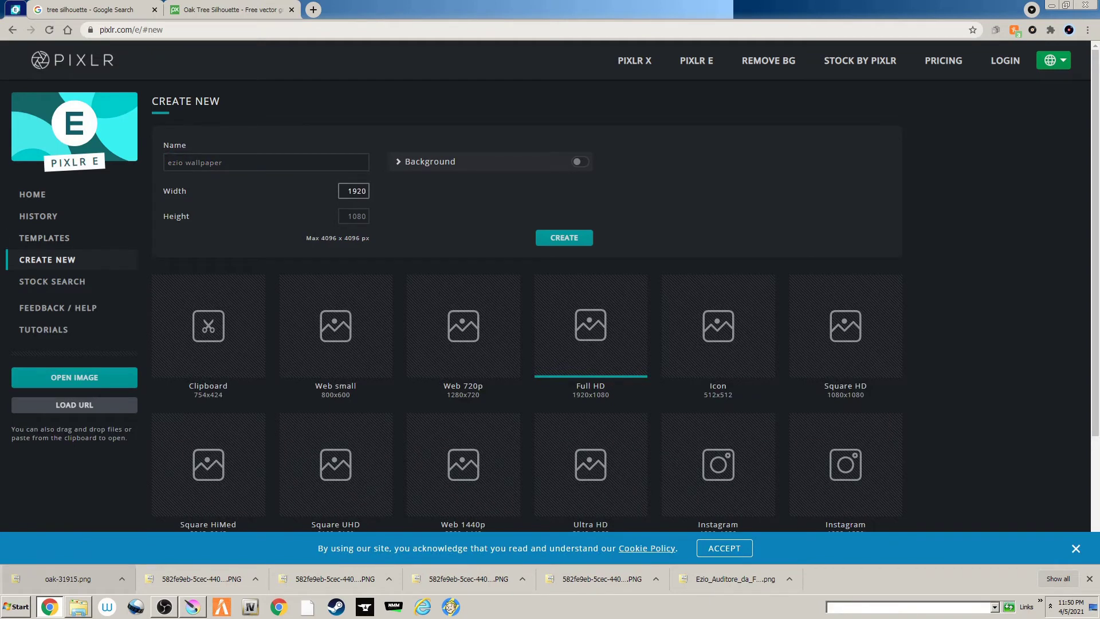
left_click(265, 162)
key("BackSpace")
type("w")
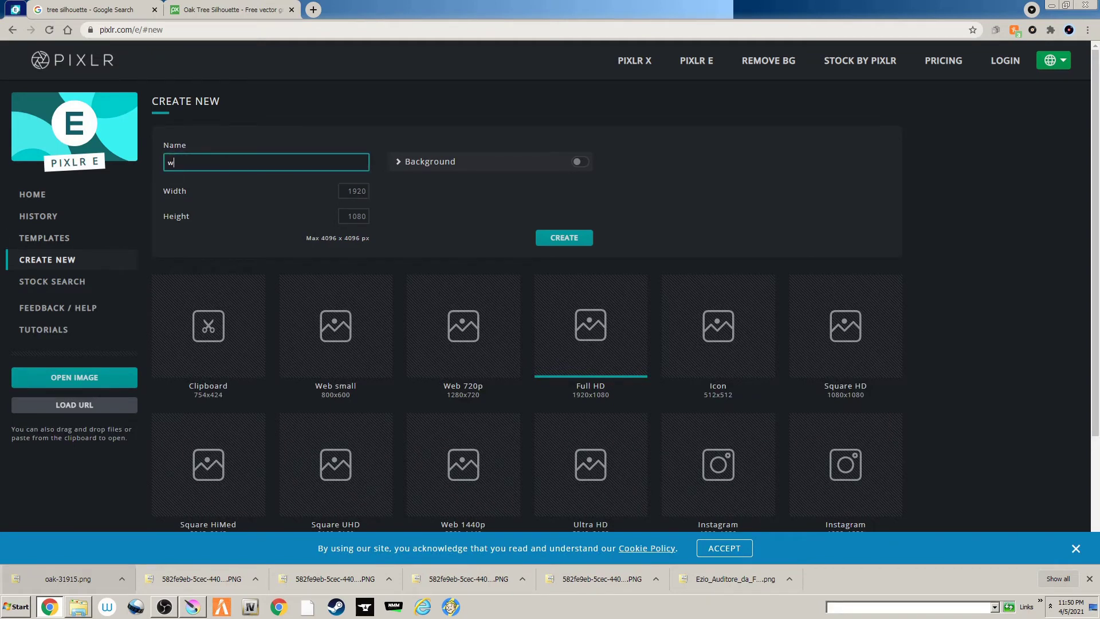
type("allpaper")
left_click(564, 237)
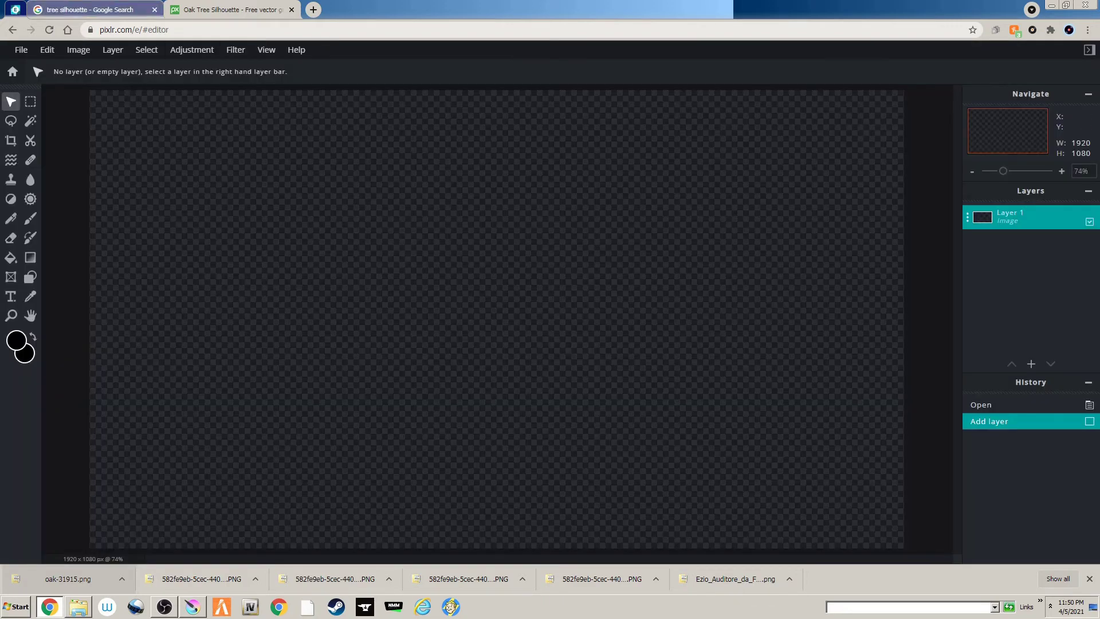
Apply the Sharpen filter to the sky-quotes.jpg layer with the amount raised to its maximum.
left_click(192, 50)
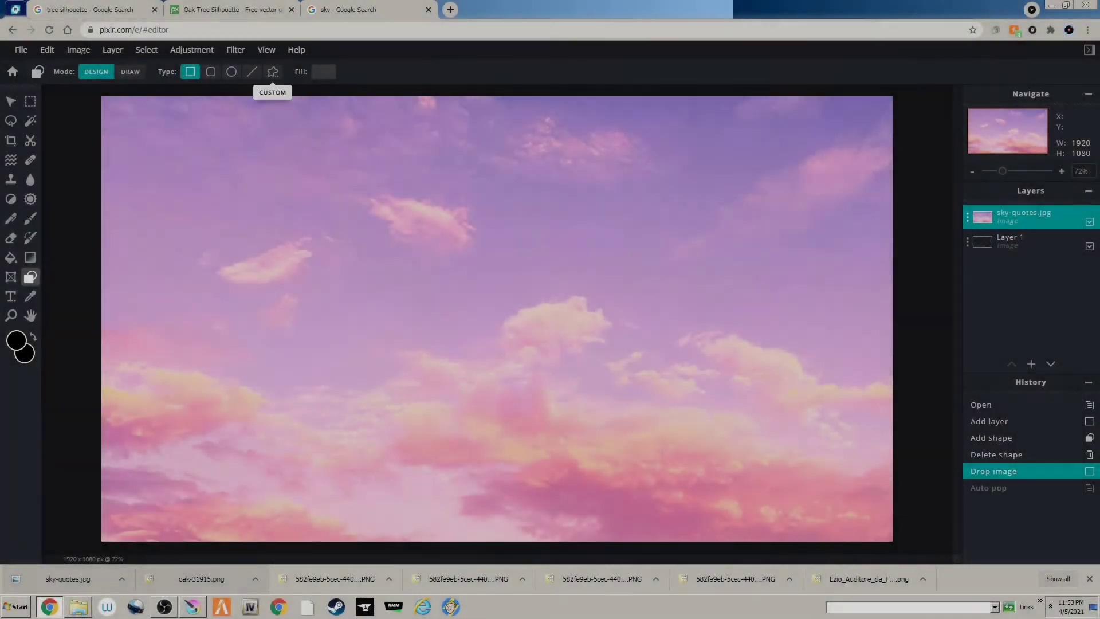
left_click(236, 50)
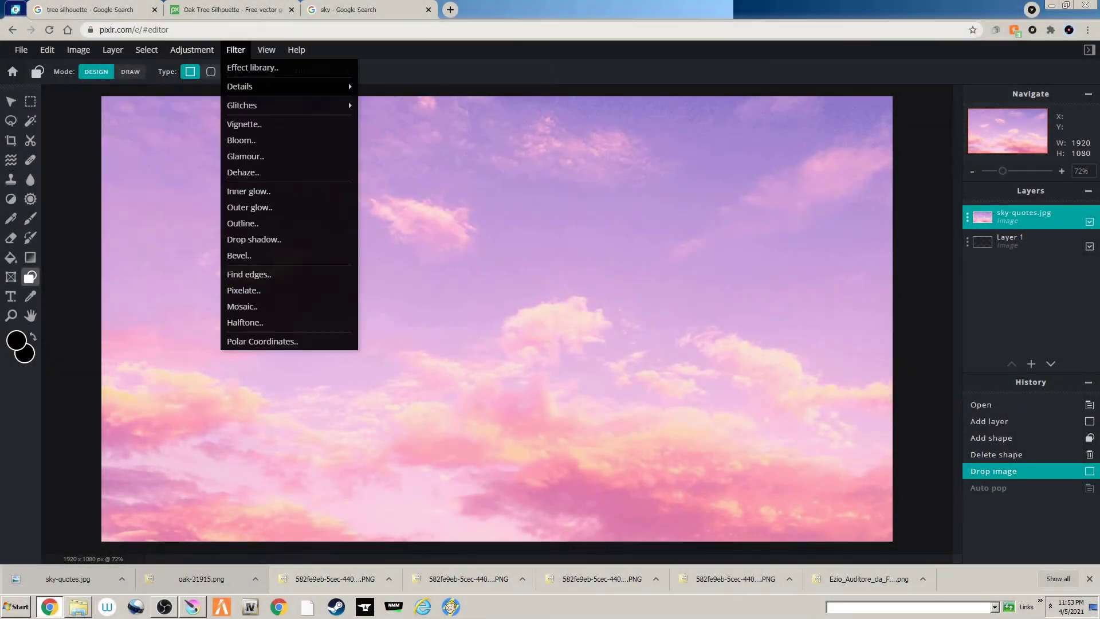
mouse_move(287, 106)
left_click(236, 49)
mouse_move(287, 86)
left_click(372, 83)
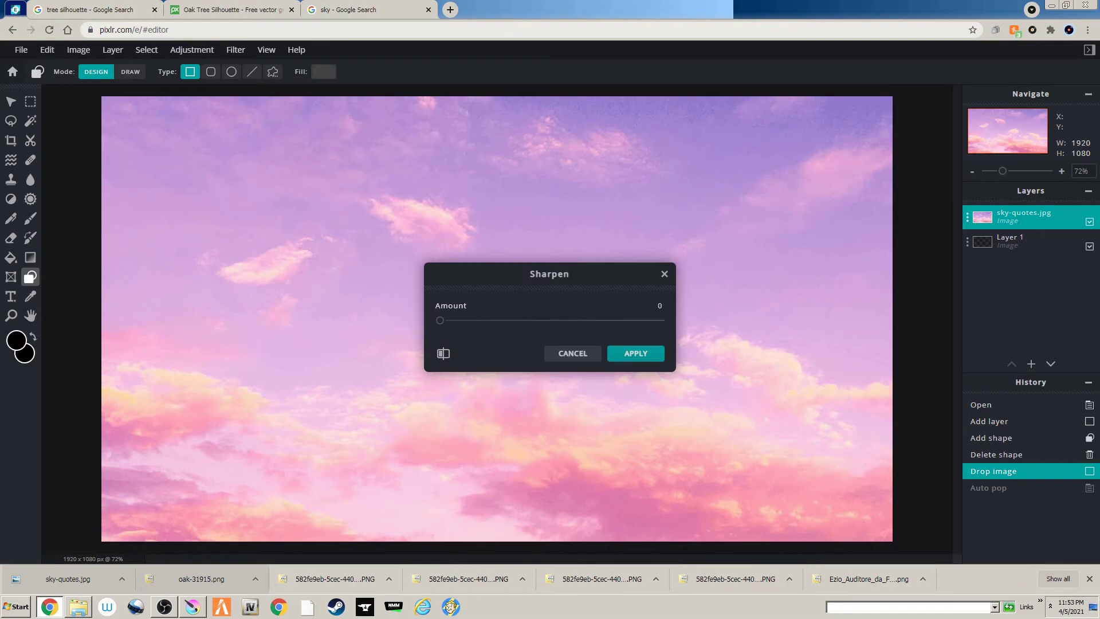
left_click_drag(439, 321, 661, 321)
left_click(635, 353)
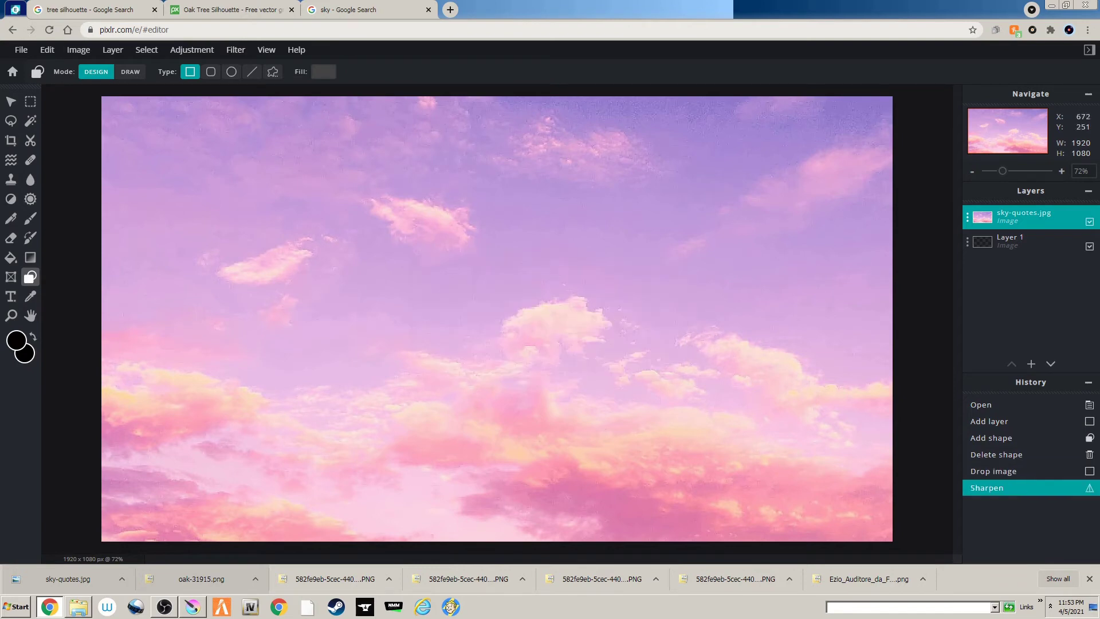
Download the sharpened sky image as a PNG file named "wallpaper".
left_click(267, 50)
left_click(236, 50)
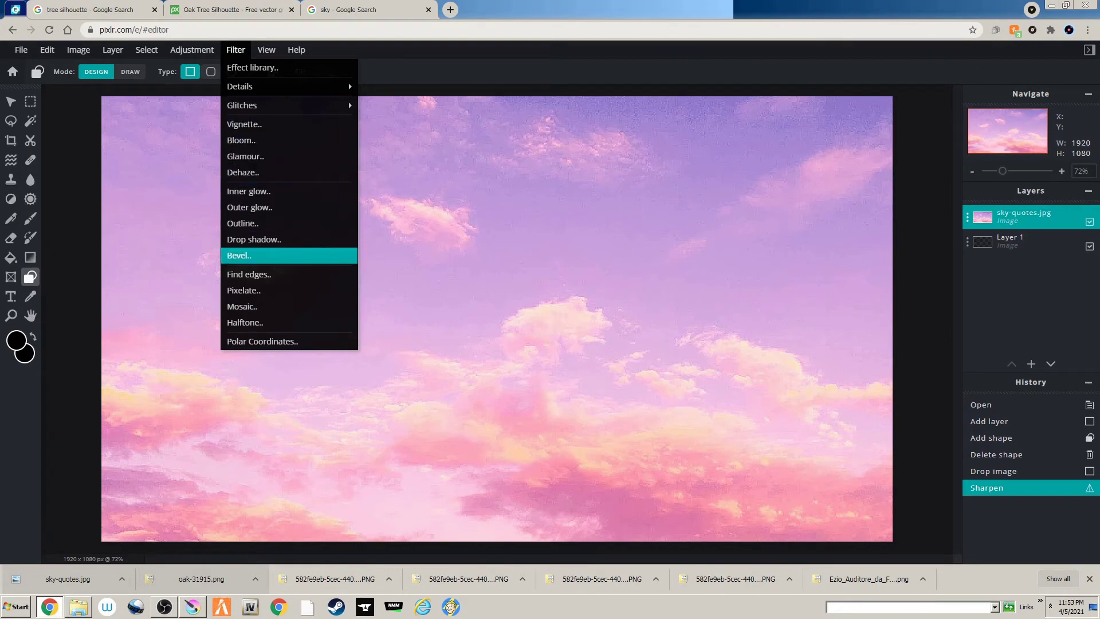
left_click(21, 50)
left_click(21, 50)
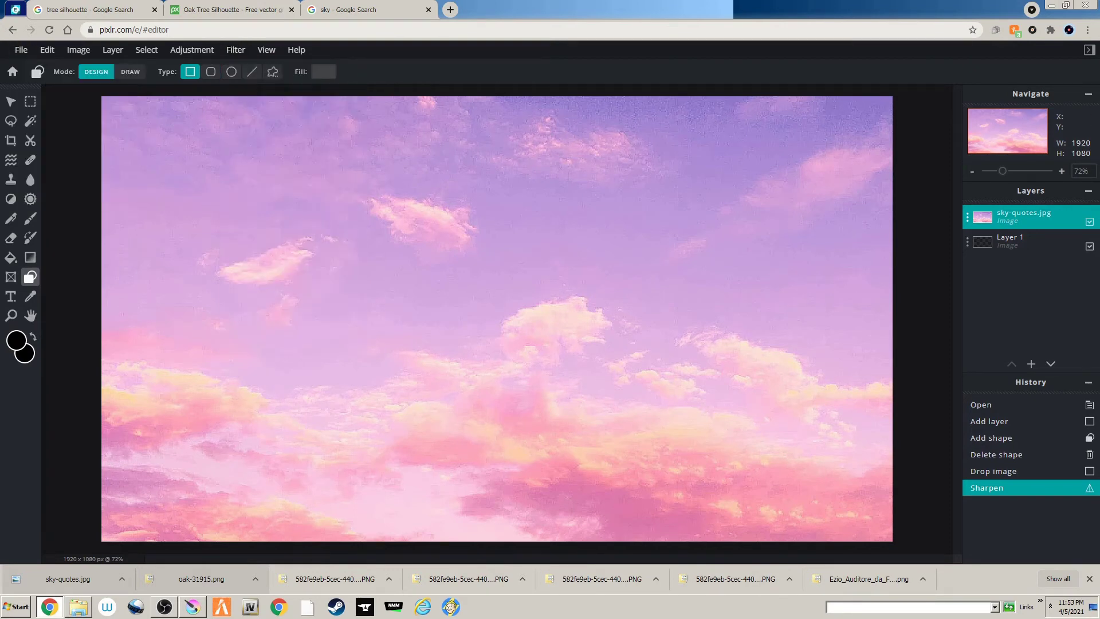
left_click(21, 50)
left_click(47, 50)
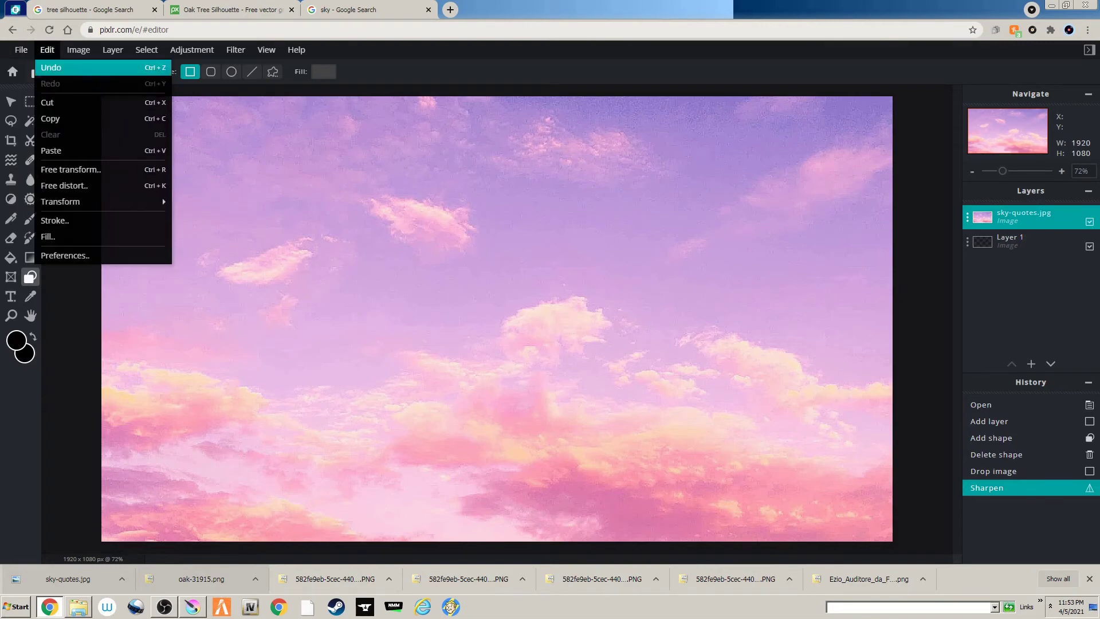
mouse_move(21, 50)
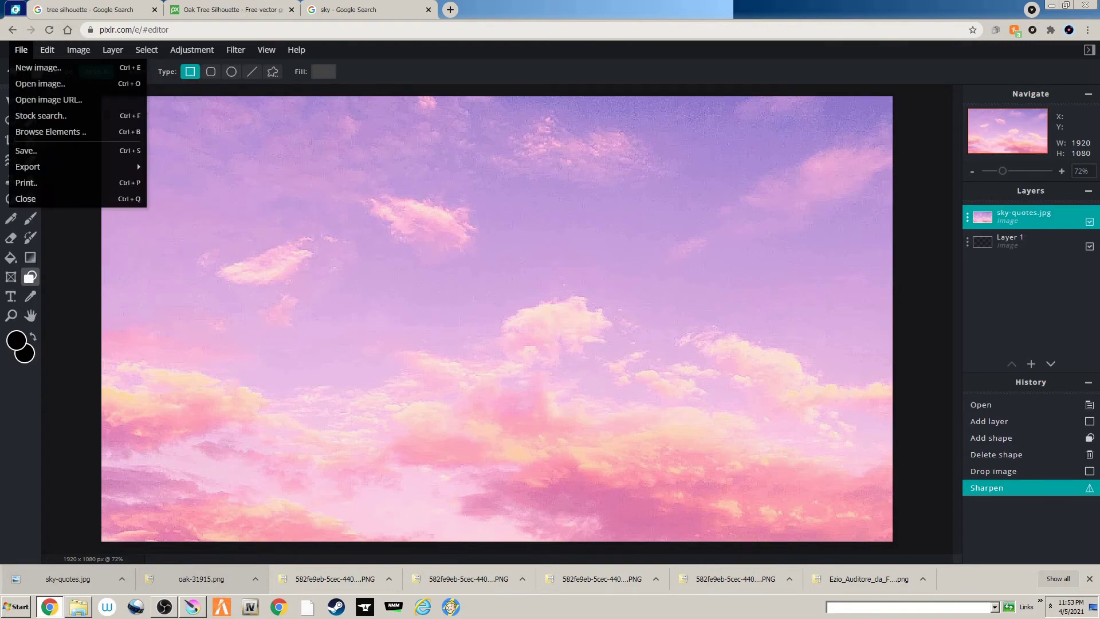
left_click(26, 150)
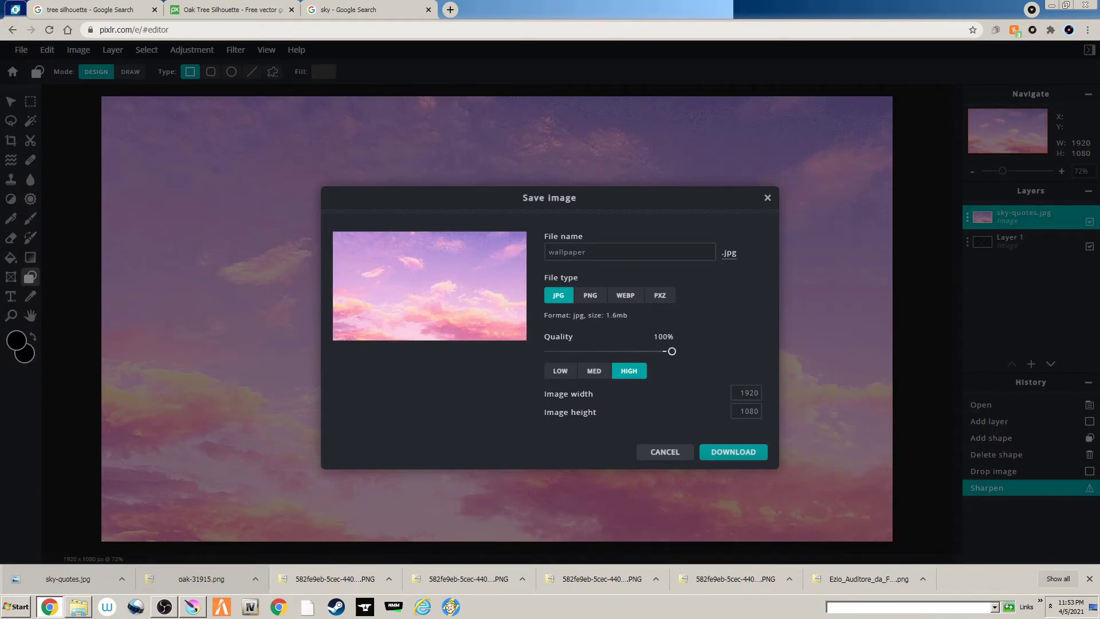
left_click(590, 295)
left_click(734, 397)
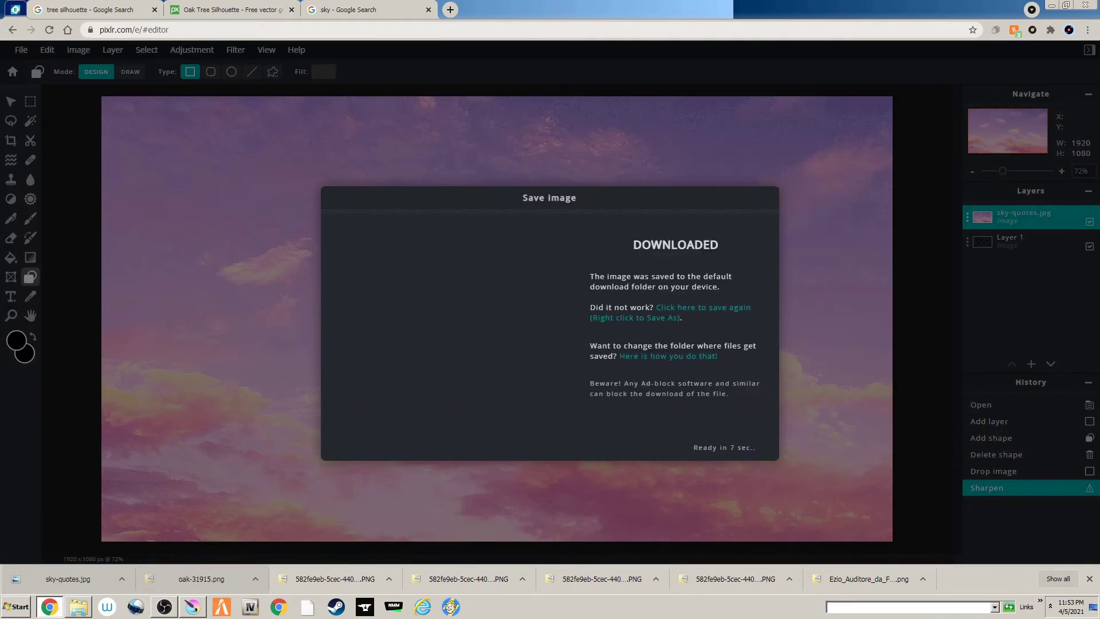
Switch back to Krita and insert wallpaper.png into the tree document as a new layer.
left_click(1085, 4)
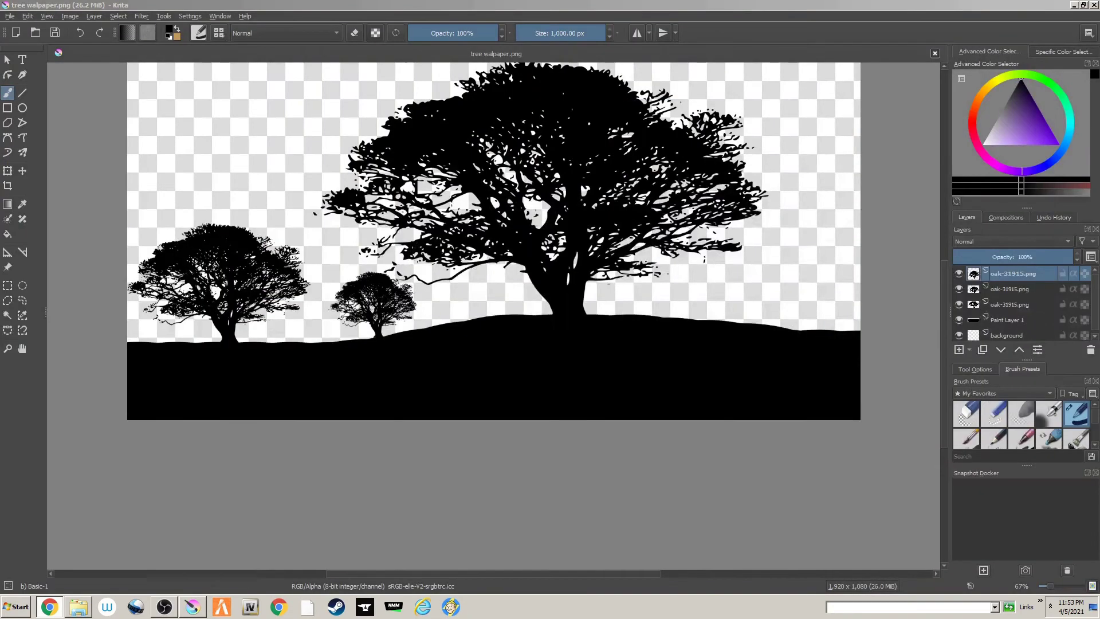
left_click_drag(0, 301, 421, 301)
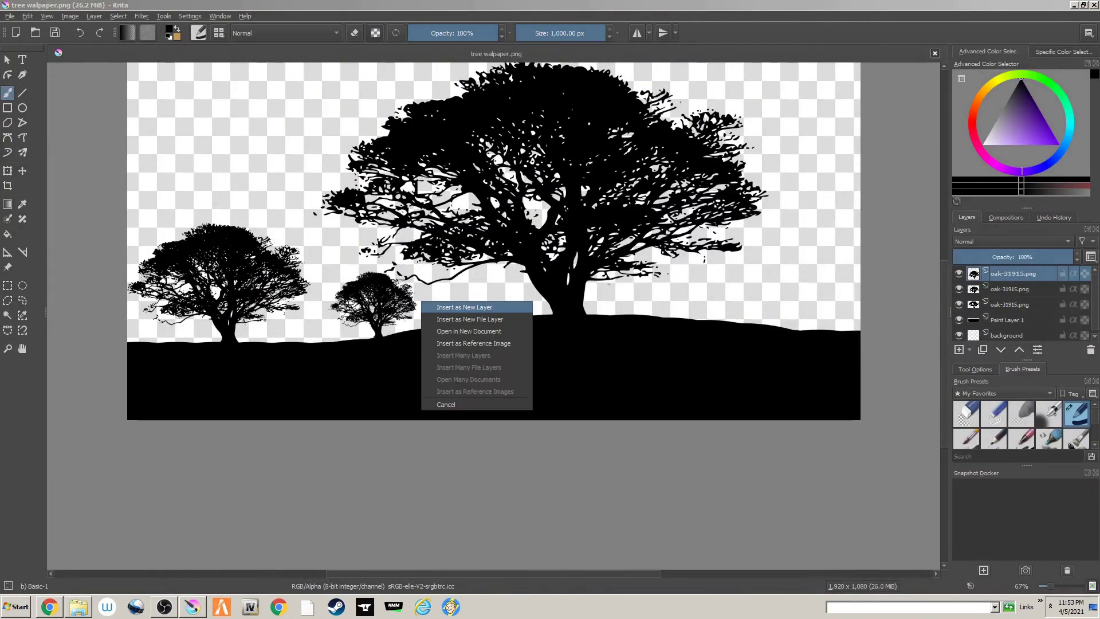
left_click(453, 307)
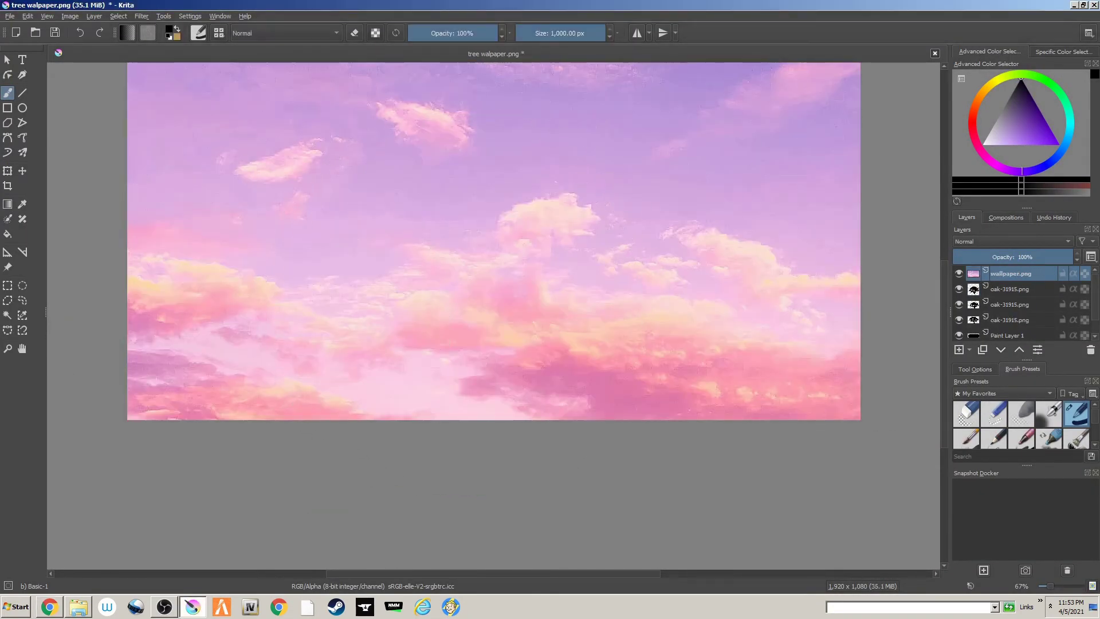
Move the wallpaper.png layer directly beneath Paint Layer 1 and scale the sky down to slightly less than the canvas width.
left_click_drag(1011, 273, 1011, 326)
left_click_drag(602, 298, 583, 275)
key("ctrl+t")
scroll(583, 275, "down", 4)
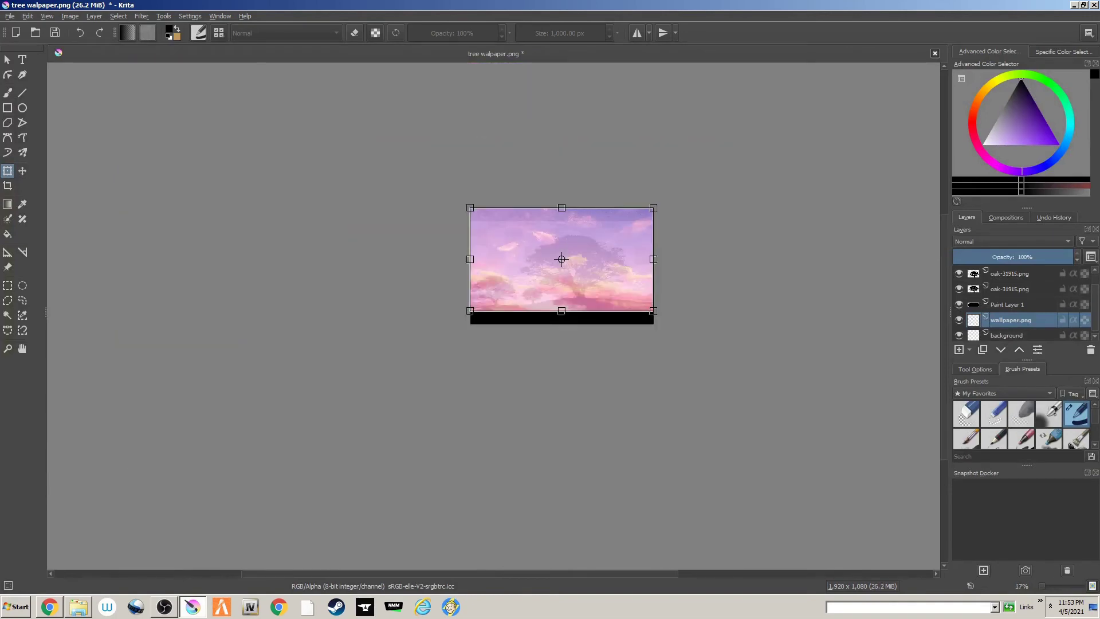
key("Return")
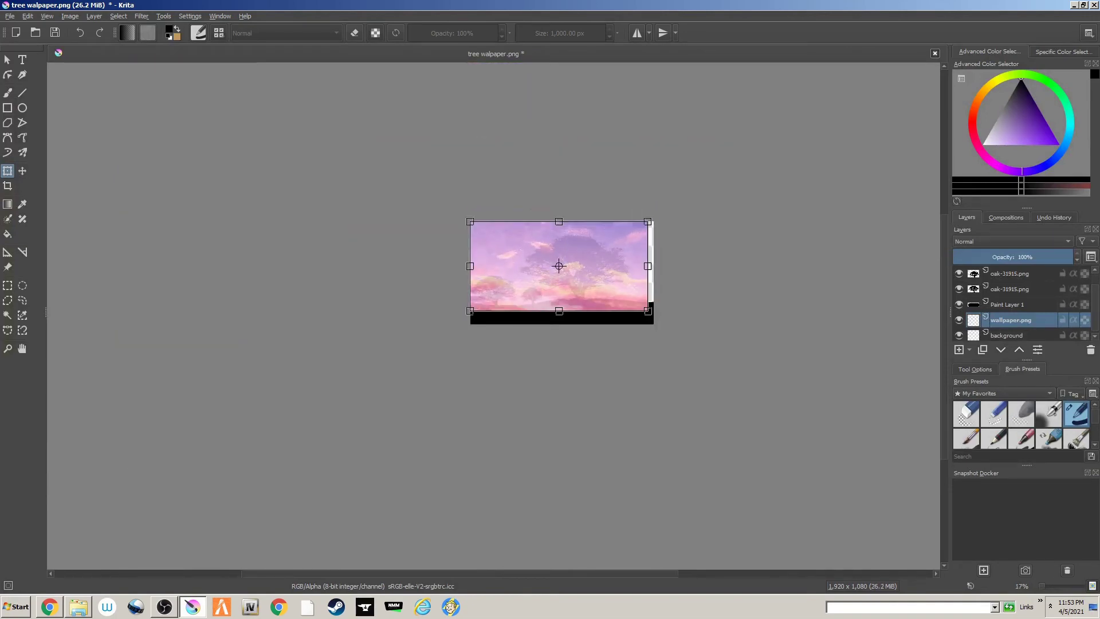
Reposition and stretch the sky image to span the full canvas width from the canvas's upper edge to the hills, and apply the transform.
left_click_drag(583, 275, 589, 270)
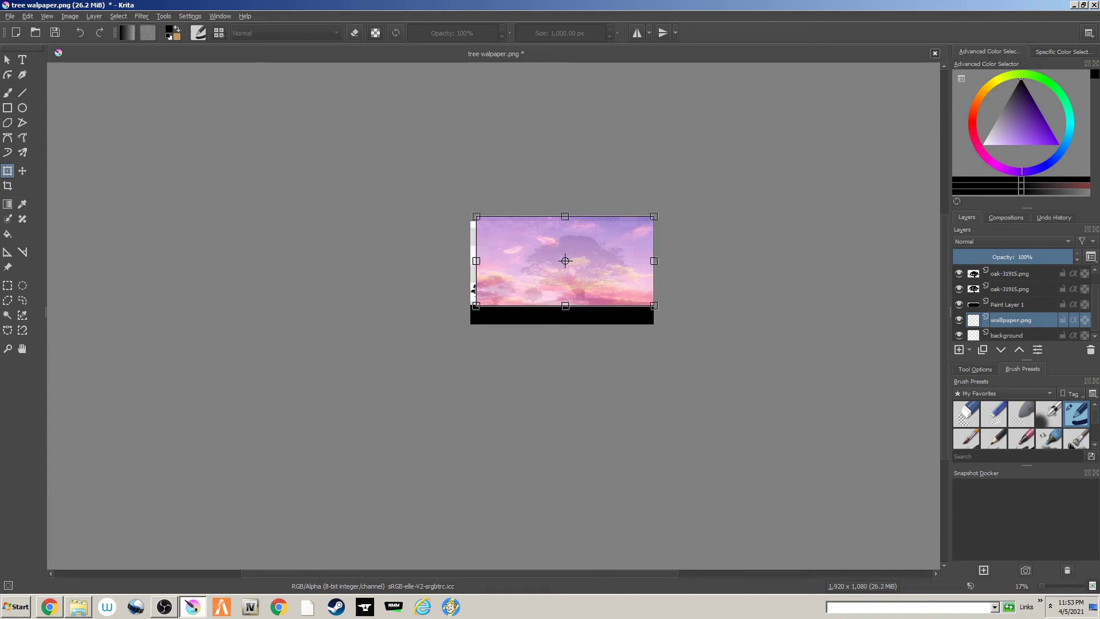
left_click_drag(476, 216, 470, 222)
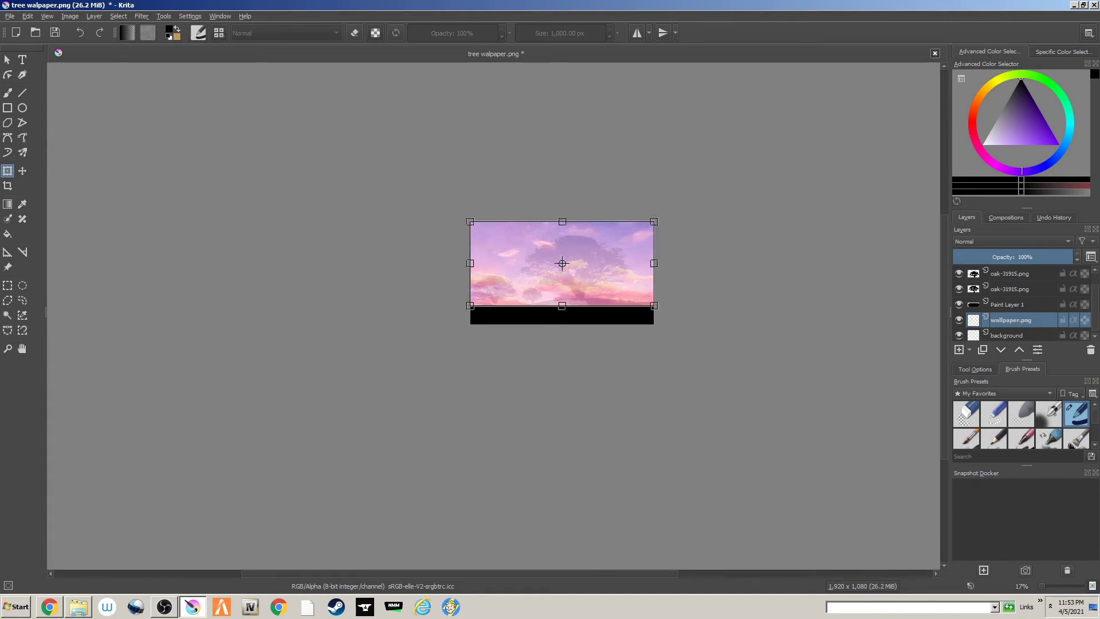
left_click(7, 92)
scroll(471, 282, "up", 4)
mouse_move(710, 330)
left_mouse_down()
mouse_move(647, 336)
mouse_move(546, 402)
left_mouse_up()
scroll(546, 402, "up", 1)
scroll(544, 402, "down", 5)
scroll(344, 381, "up", 2)
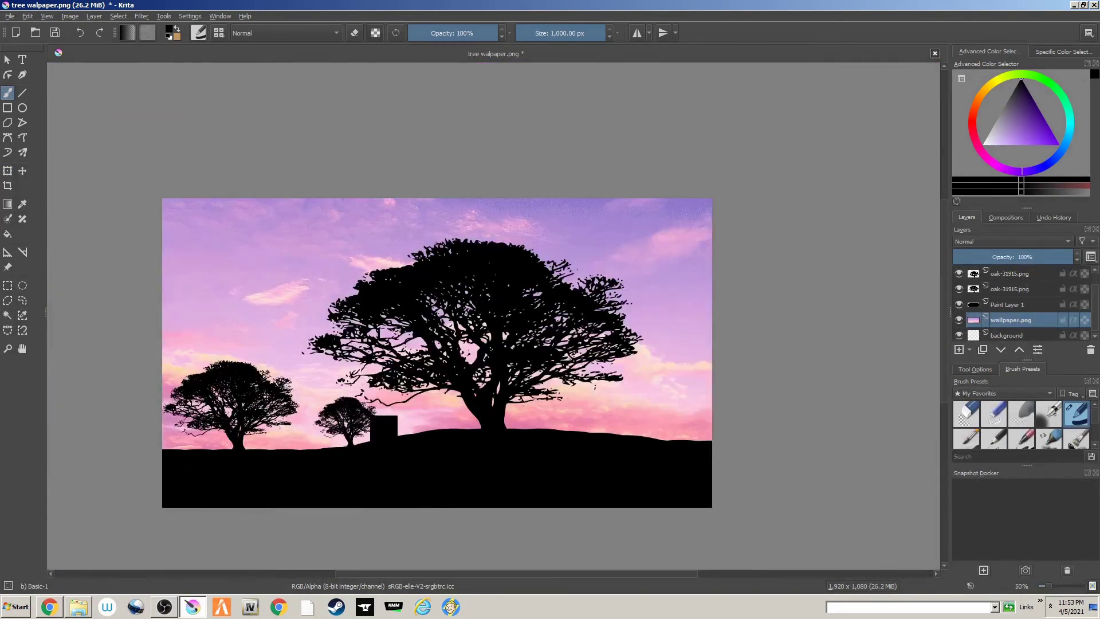
Group the wallpaper.png layer and remove it along with the leftover groups beneath Paint Layer 1.
key("ctrl+t")
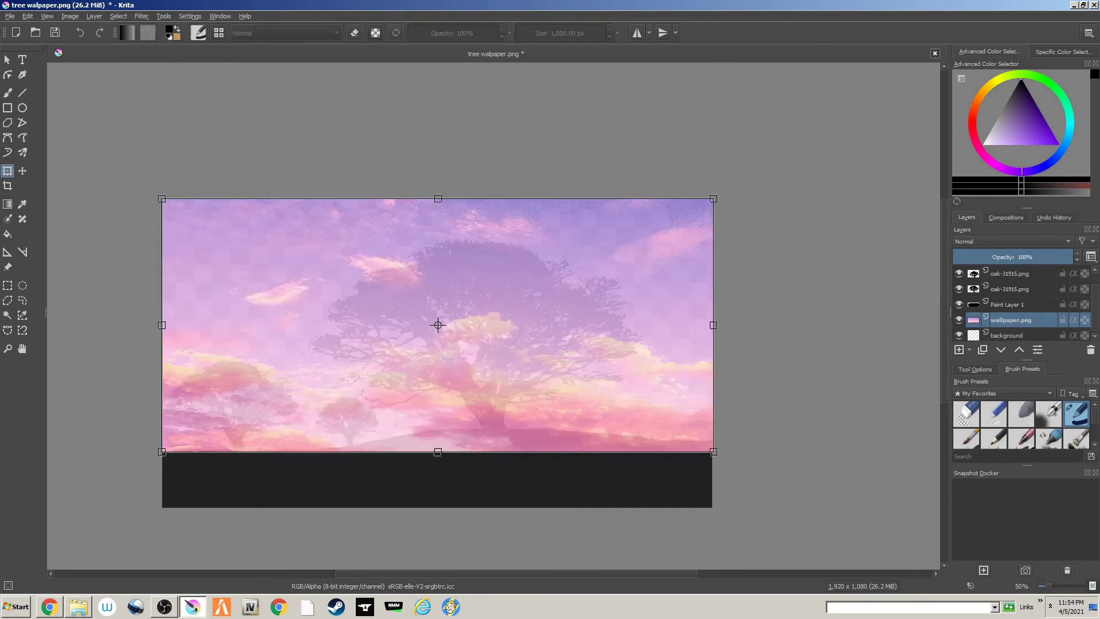
key("ctrl+g")
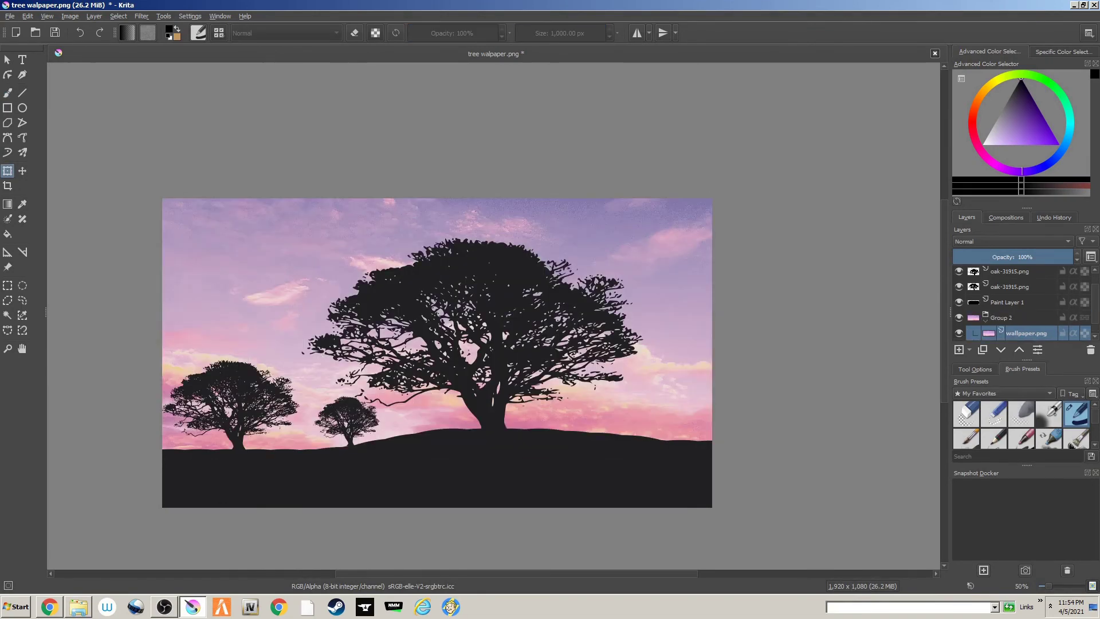
key("ctrl+h")
right_click(1009, 335)
left_click(993, 381)
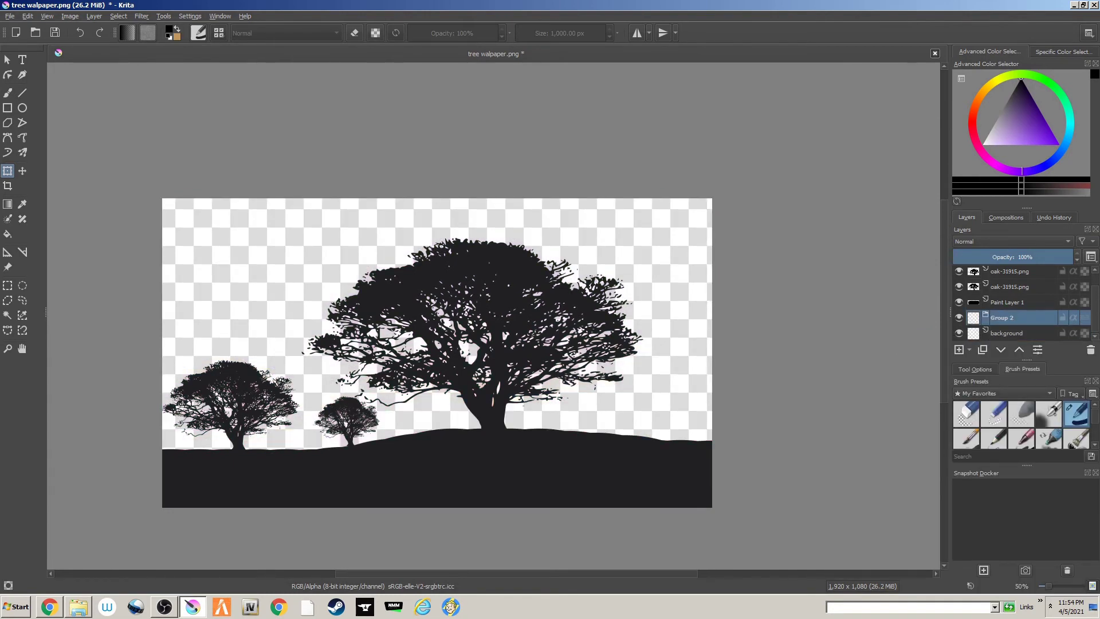
right_click(1008, 318)
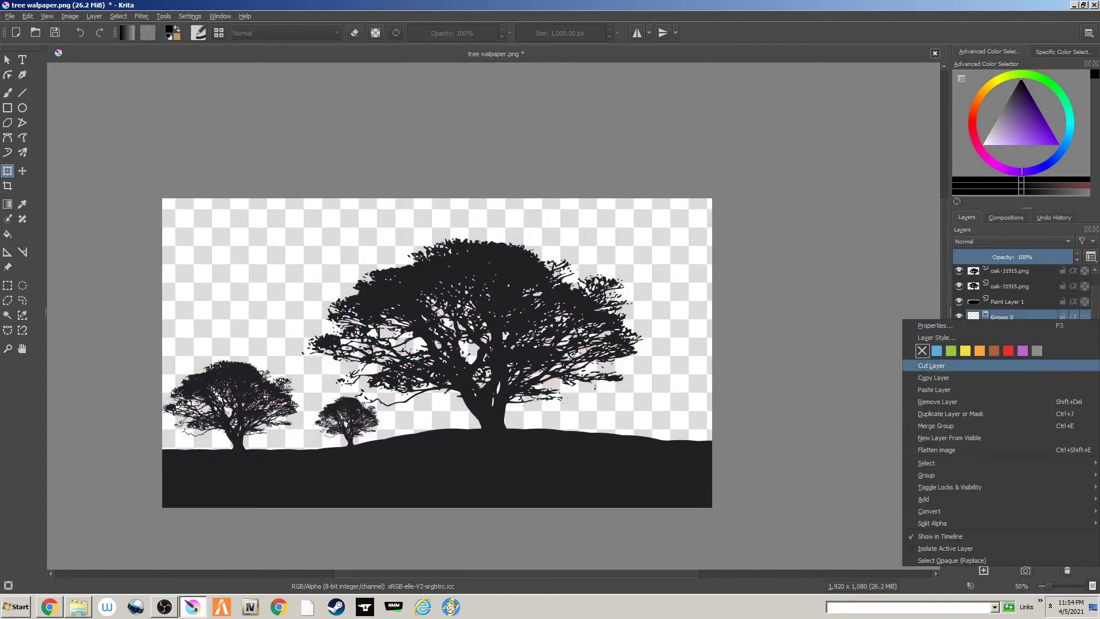
left_click(993, 366)
key("ctrl+z")
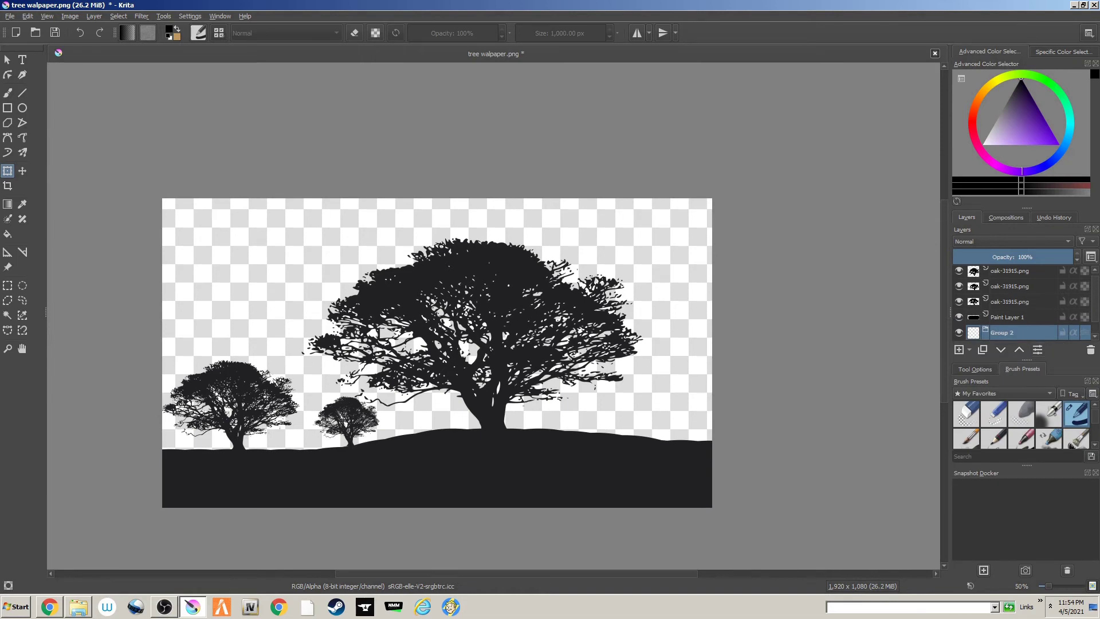
right_click(1008, 331)
left_click(992, 378)
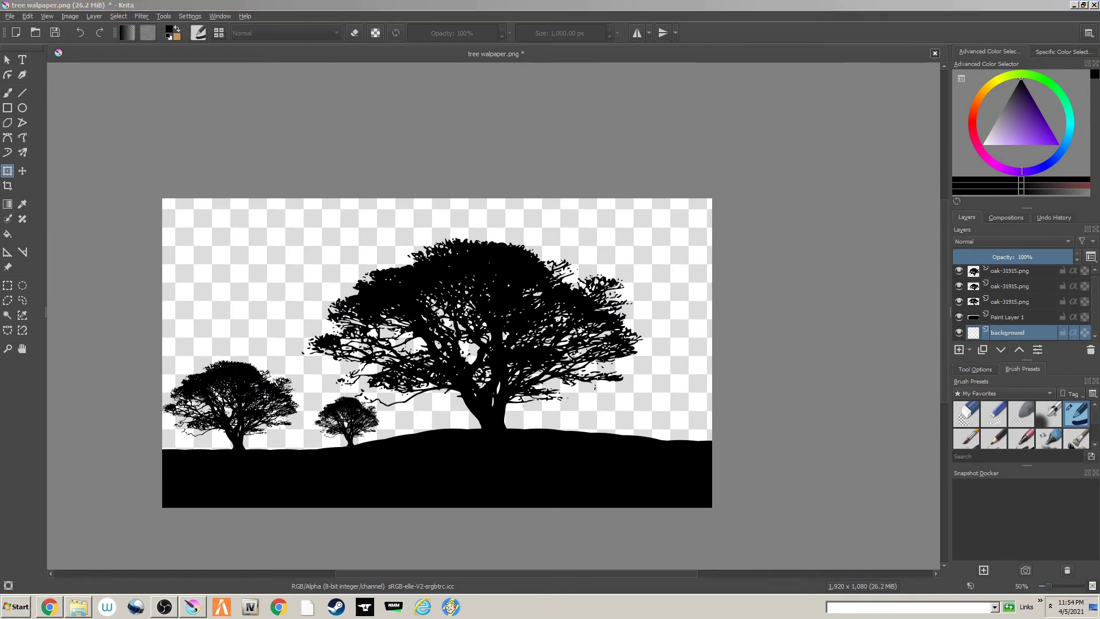
Insert sky-quotes.jpg as the layer beneath Paint Layer 1, rotate it about 180 degrees, position it over the canvas and apply the transform.
left_click(399, 300)
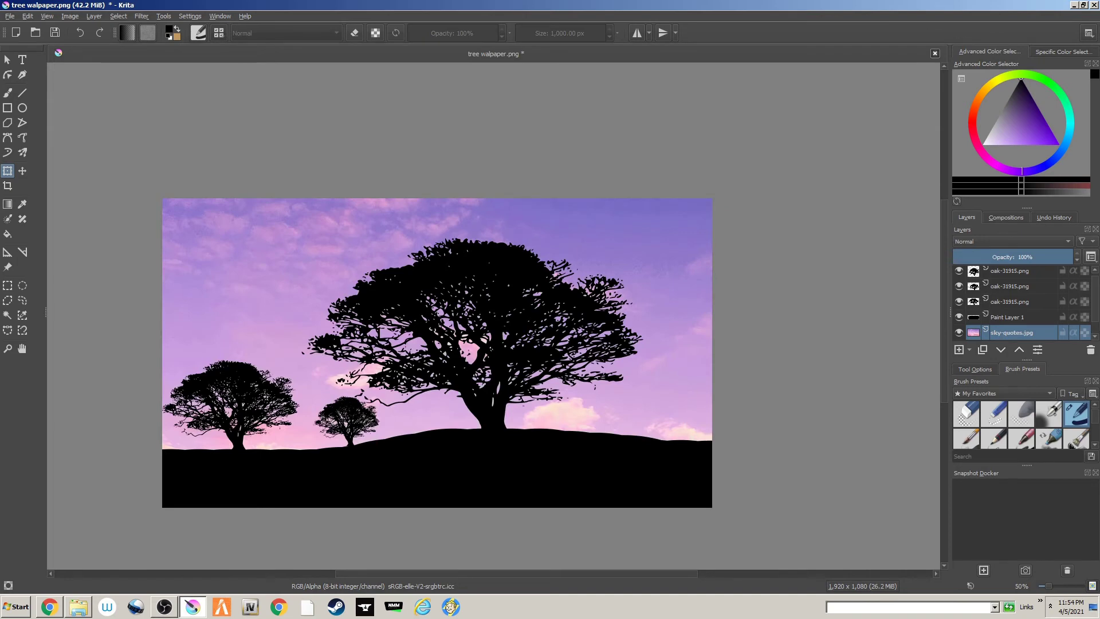
left_click(520, 413)
left_click_drag(520, 413, 406, 377)
left_click_drag(802, 158, 151, 523)
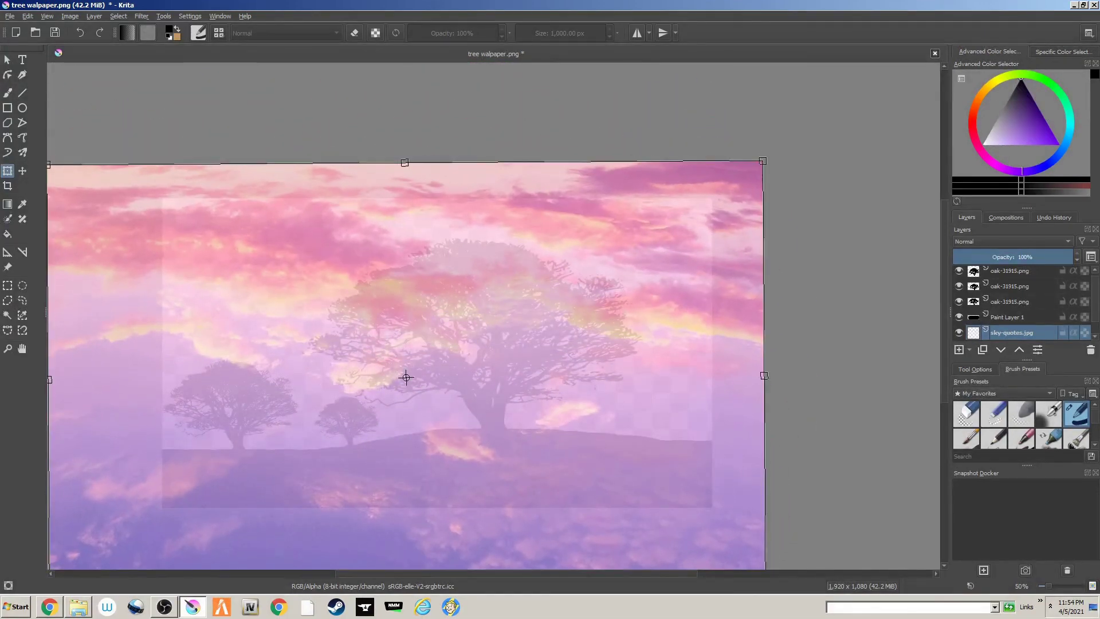
left_click_drag(405, 378, 436, 409)
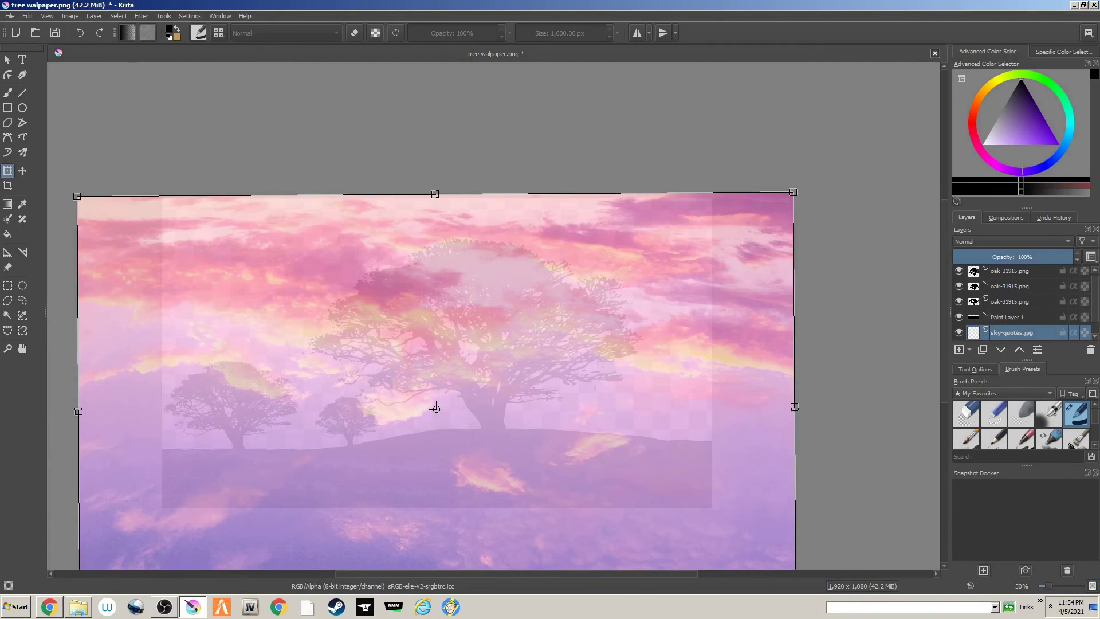
key("b")
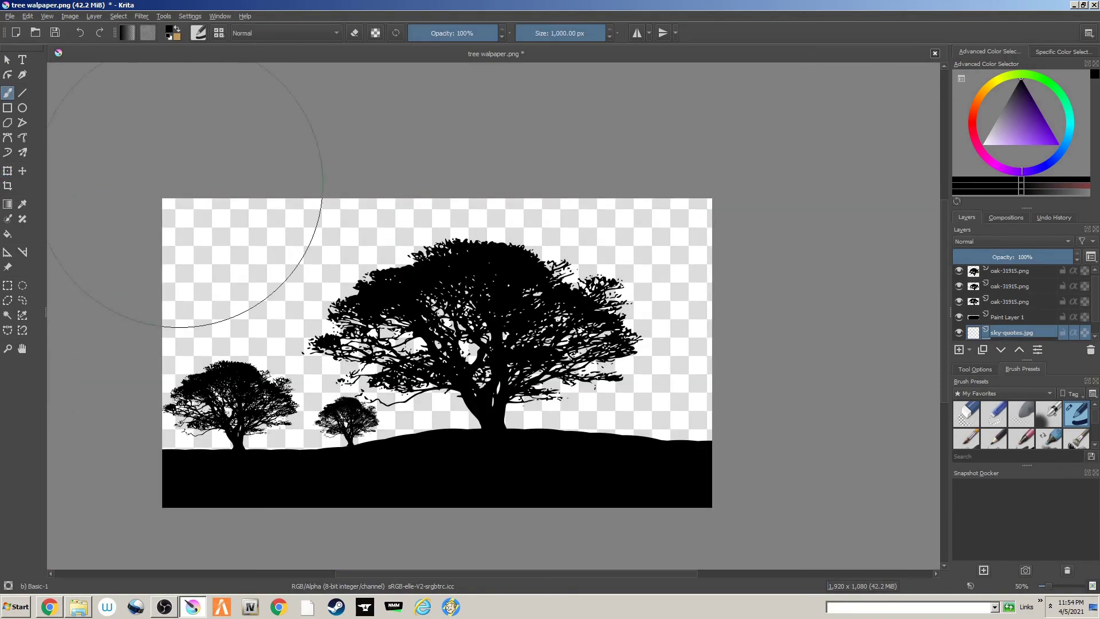
scroll(429, 209, "up", 1)
scroll(444, 263, "down", 3)
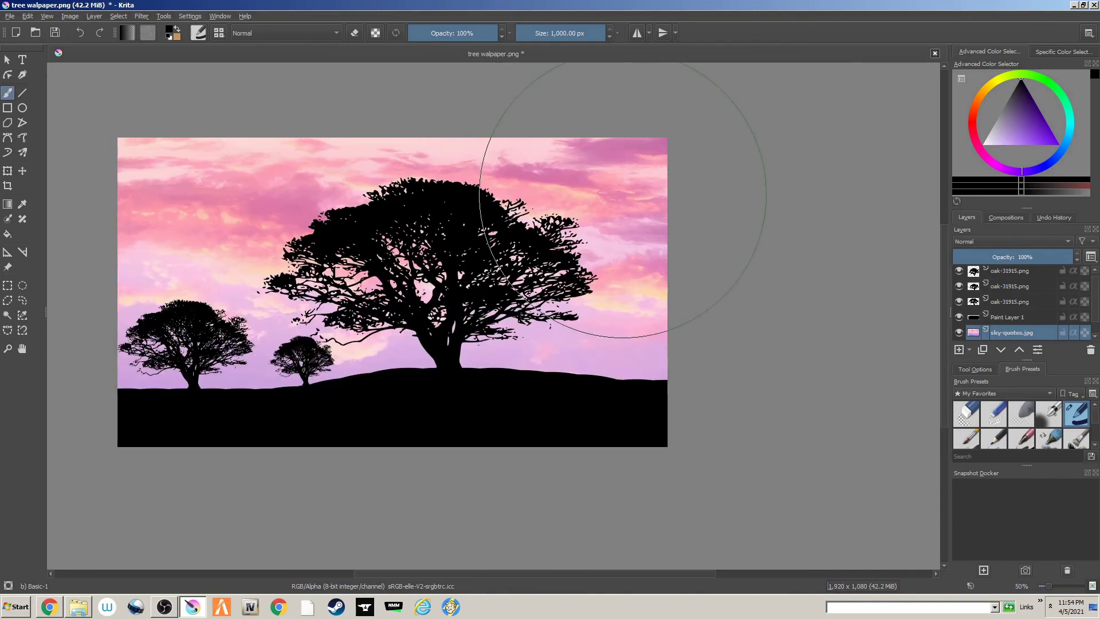
Transform the sky-quotes.jpg layer again to set the sky upright behind the trees.
key("ctrl+t")
scroll(540, 218, "up", 1)
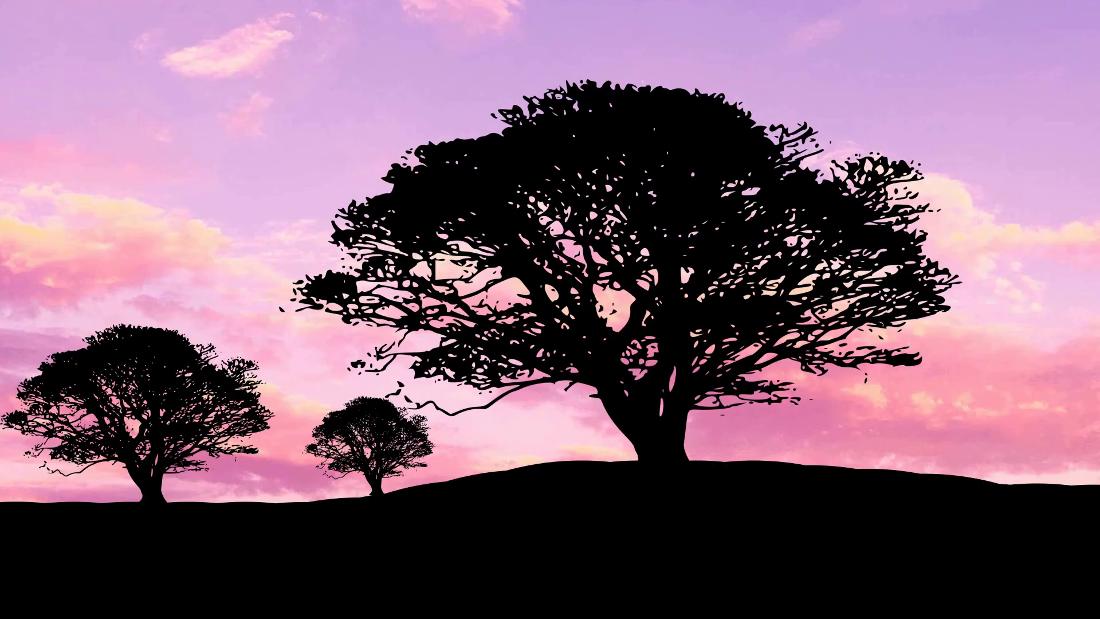